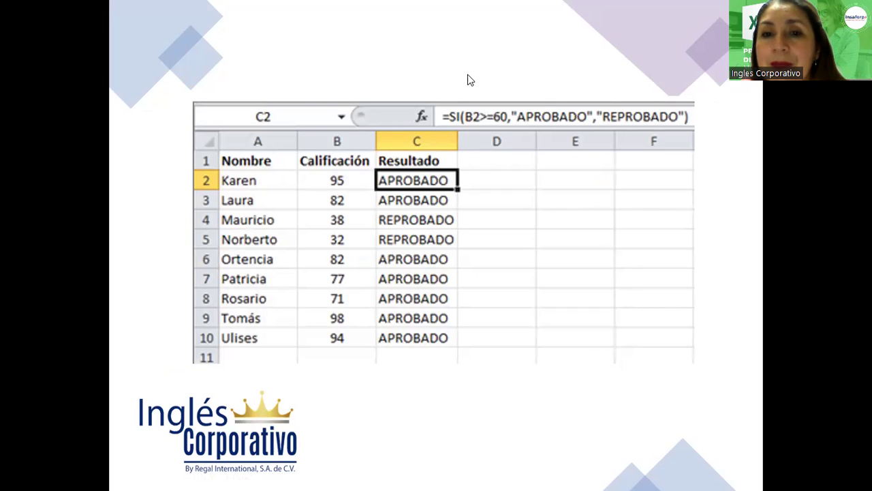
pyautogui.moveTo(551, 231); pyautogui.dragTo(475, 126)
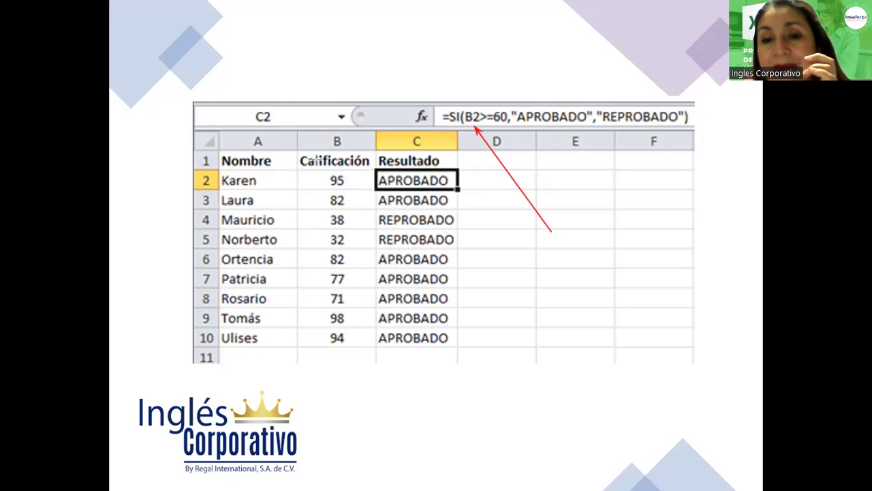
pyautogui.moveTo(316, 169)
pyautogui.mouseDown()
pyautogui.moveTo(362, 292)
pyautogui.moveTo(359, 360)
pyautogui.moveTo(360, 351)
pyautogui.mouseUp()
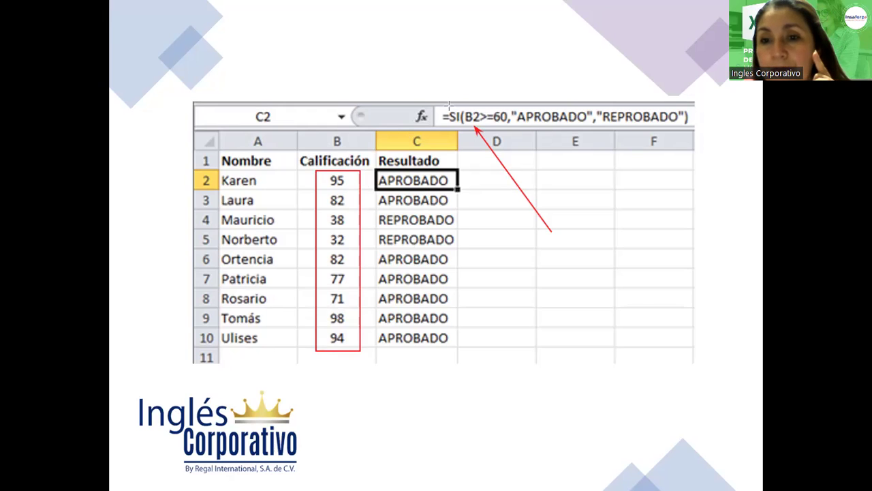
pyautogui.moveTo(463, 103)
pyautogui.mouseDown()
pyautogui.moveTo(483, 132)
pyautogui.moveTo(509, 130)
pyautogui.mouseUp()
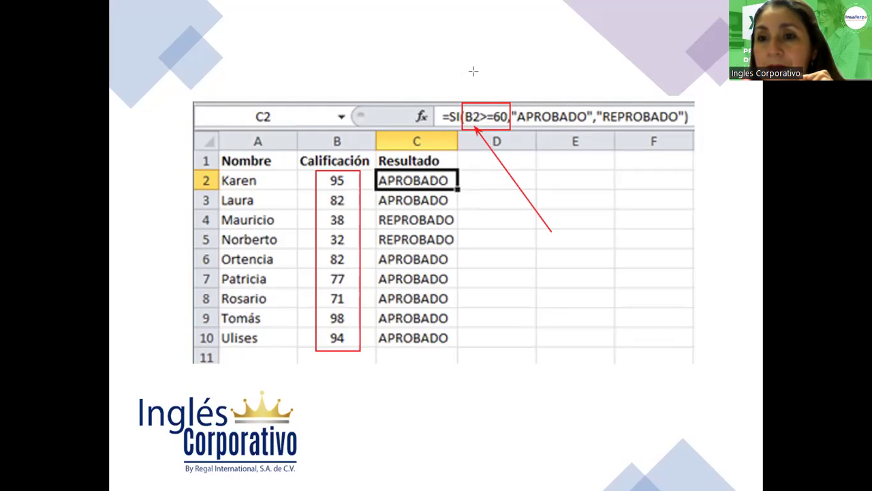
pyautogui.moveTo(512, 96)
pyautogui.mouseDown()
pyautogui.moveTo(558, 133)
pyautogui.moveTo(593, 133)
pyautogui.mouseUp()
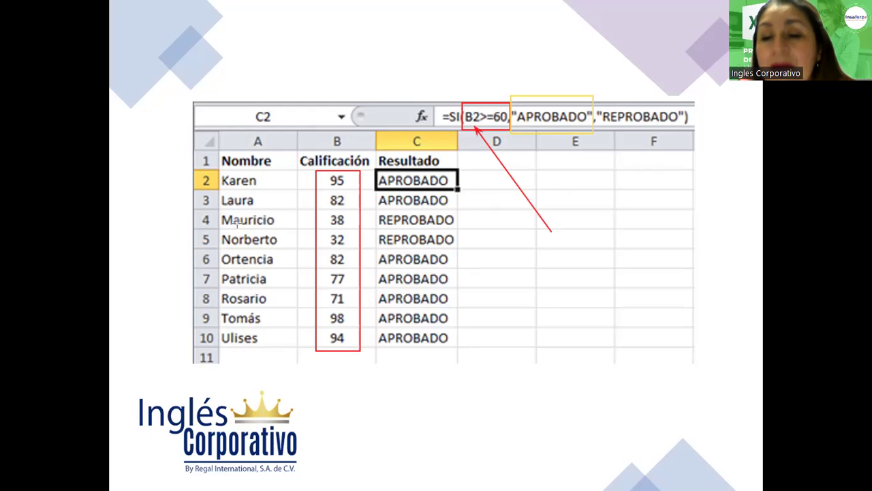
pyautogui.moveTo(290, 259); pyautogui.dragTo(351, 210)
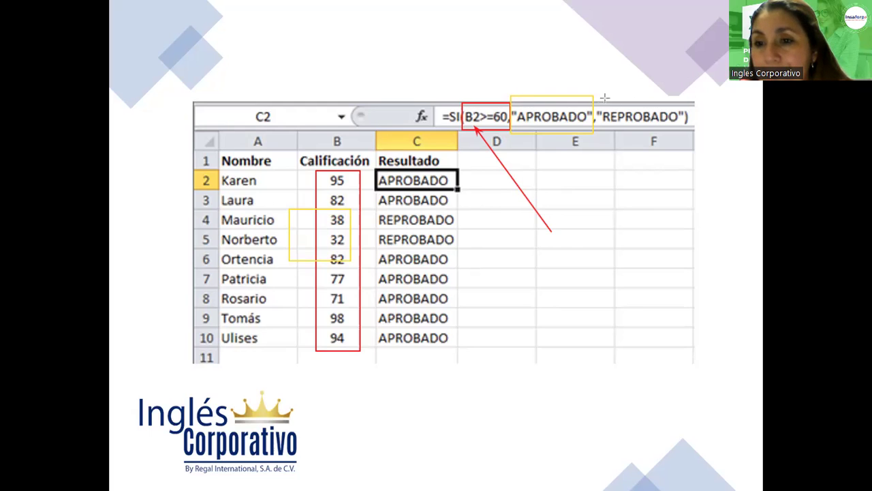
pyautogui.moveTo(596, 93)
pyautogui.mouseDown()
pyautogui.moveTo(658, 140)
pyautogui.moveTo(693, 137)
pyautogui.mouseUp()
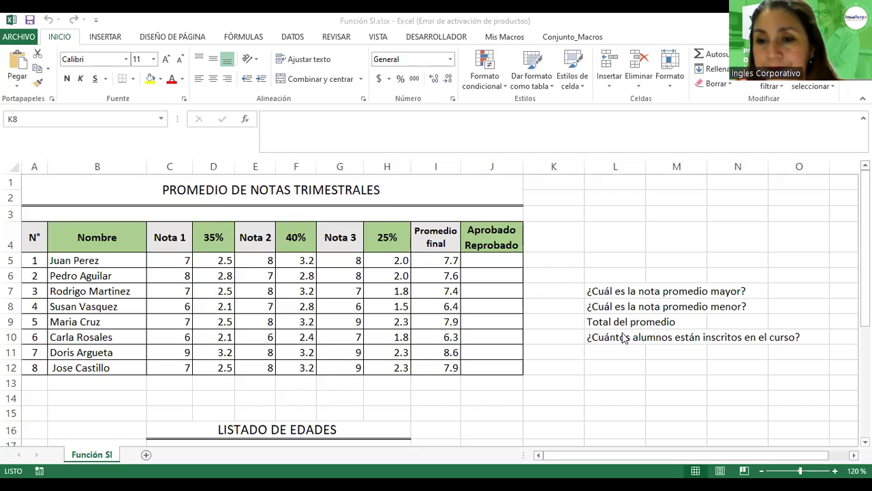
# Look over the empty result cell J5, the student names in B5:B12 and the first student's grades in row 5.
pyautogui.click(502, 261)
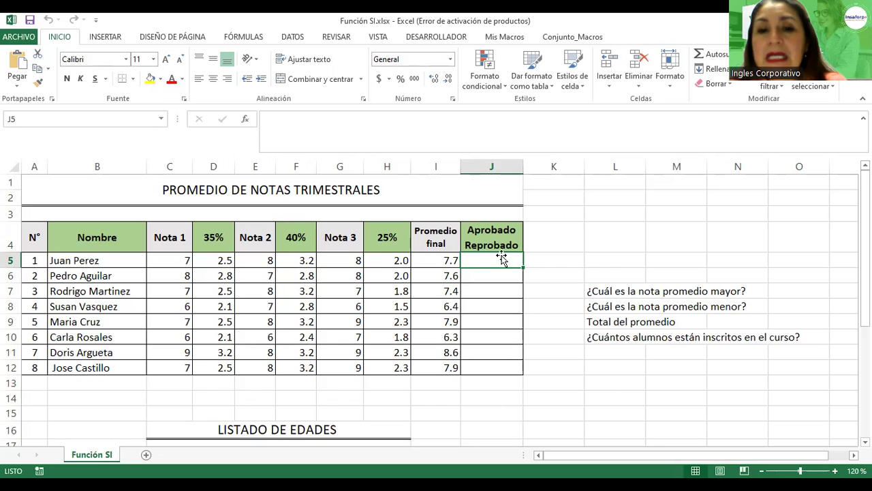
pyautogui.click(266, 261)
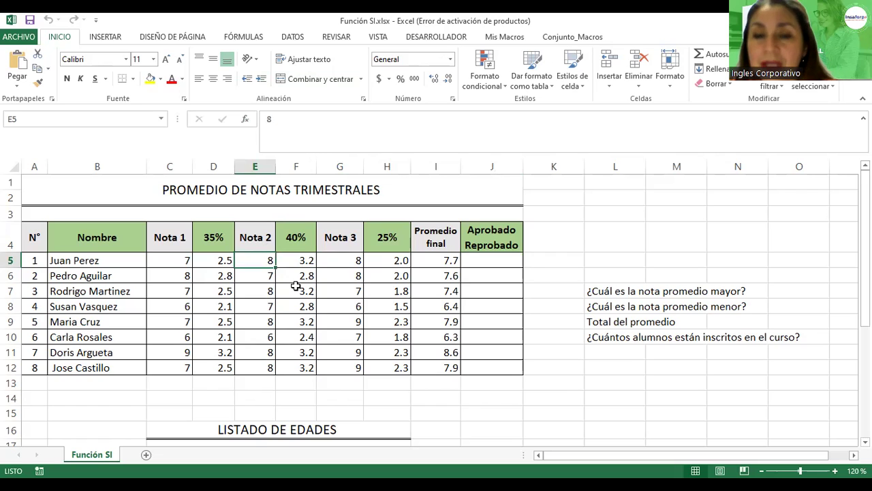
pyautogui.click(108, 274)
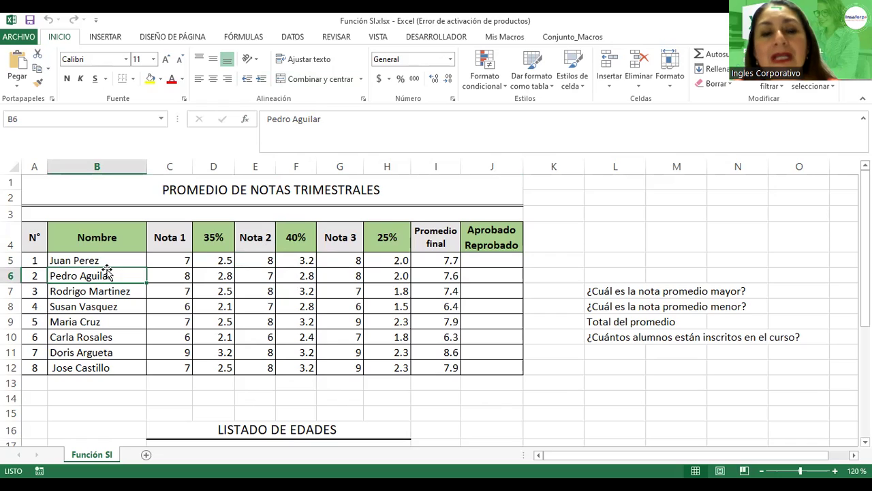
pyautogui.moveTo(73, 260); pyautogui.dragTo(90, 368)
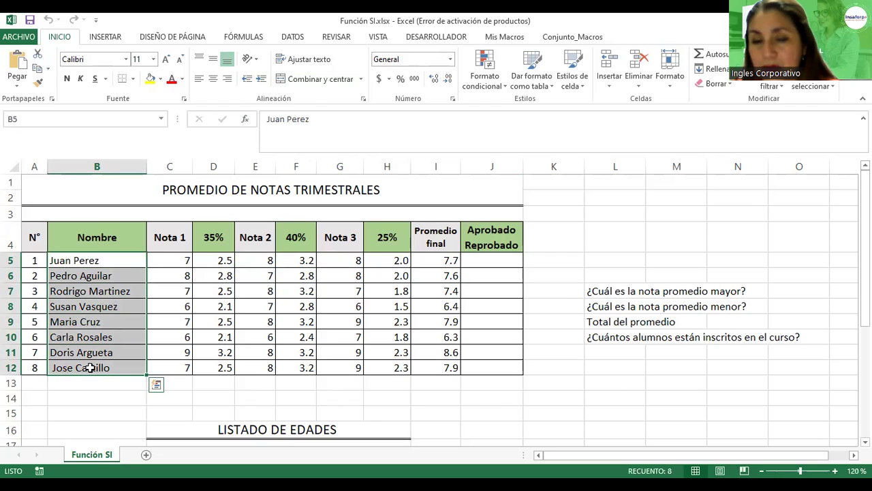
pyautogui.click(162, 259)
pyautogui.click(257, 262)
pyautogui.click(347, 267)
pyautogui.click(396, 260)
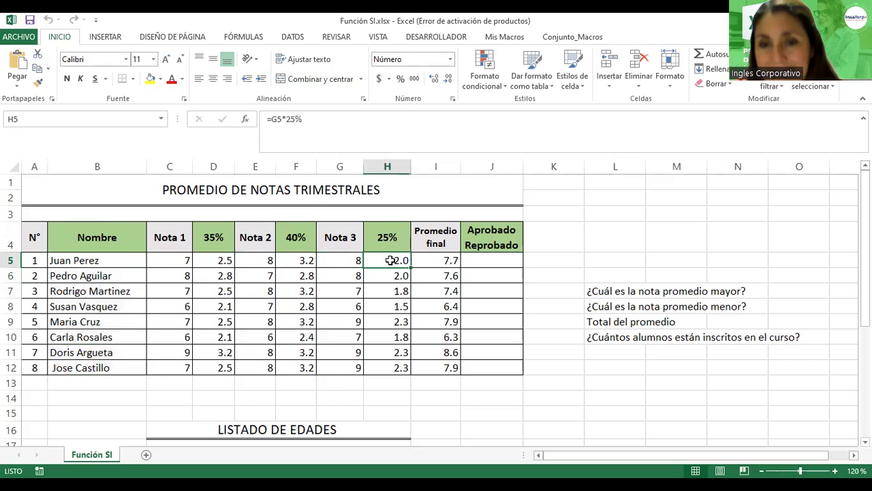
pyautogui.click(255, 259)
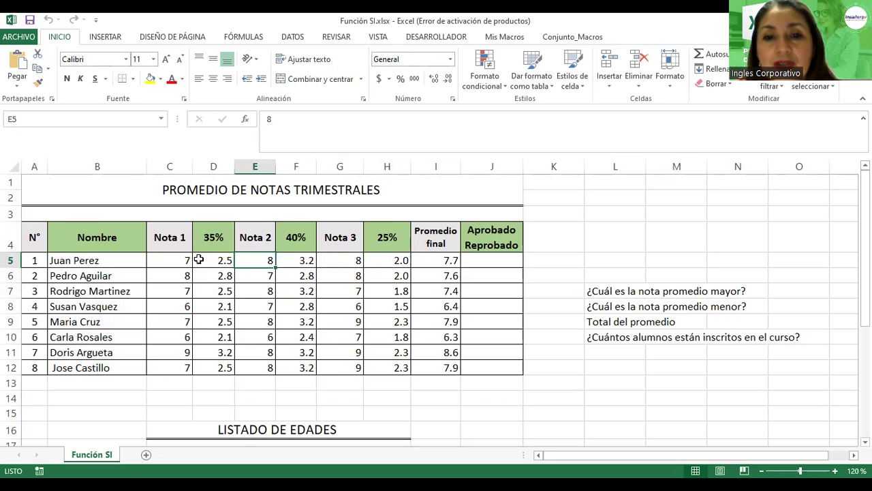
# Examine the formulas behind the 35%, 40% and 25% weighted grade columns, starting with cells D5, F5 and H5.
pyautogui.click(199, 260)
pyautogui.scroll(4, 229, 271)
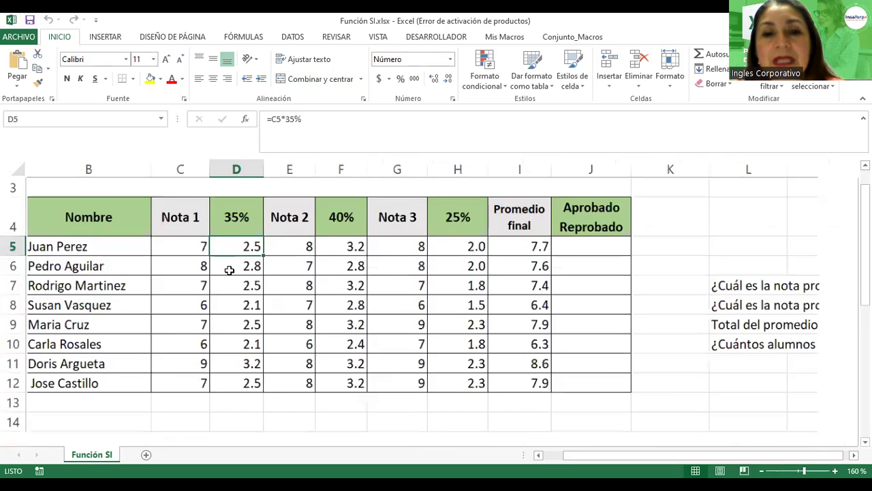
pyautogui.moveTo(588, 457); pyautogui.dragTo(550, 455)
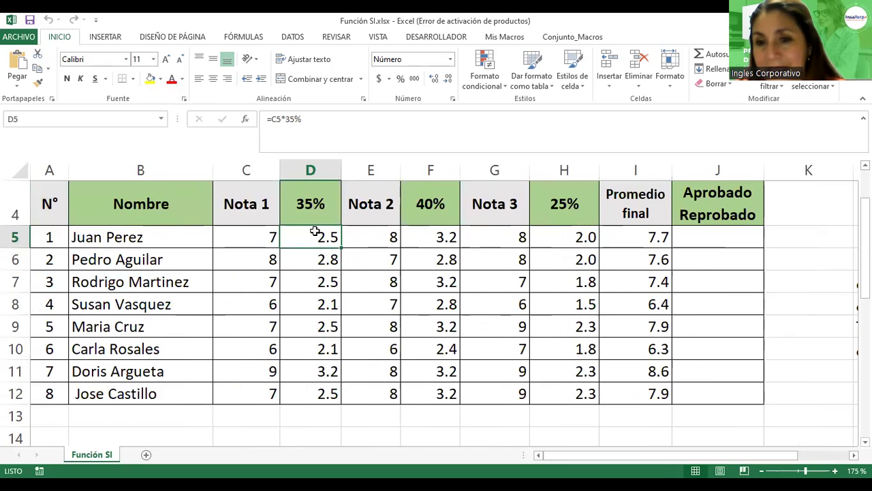
pyautogui.doubleClick(320, 239)
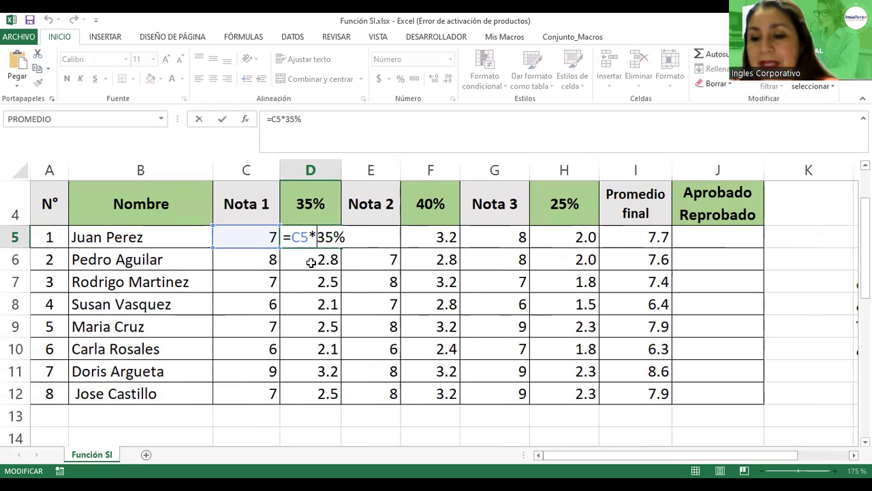
pyautogui.click(310, 262)
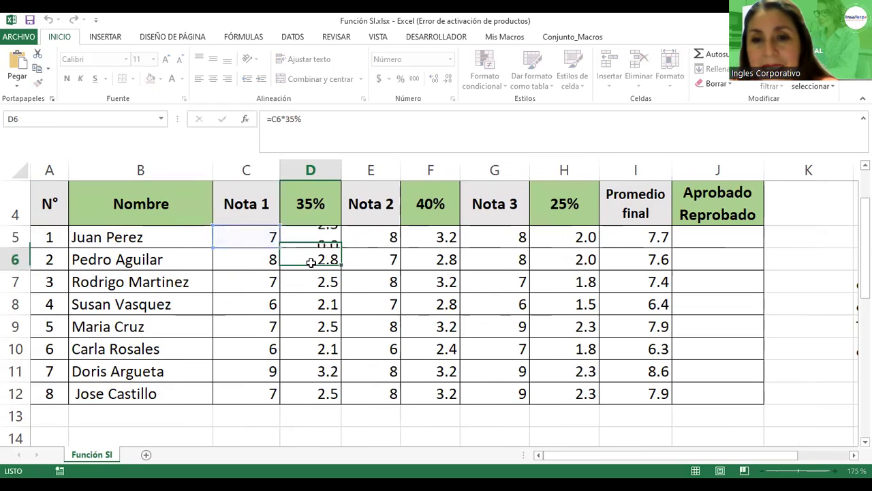
pyautogui.click(442, 236)
pyautogui.doubleClick(442, 236)
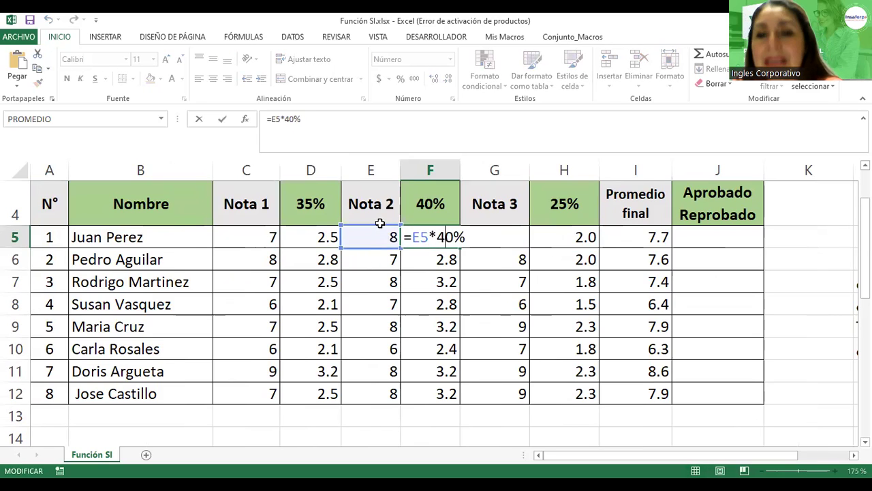
pyautogui.press('Return')
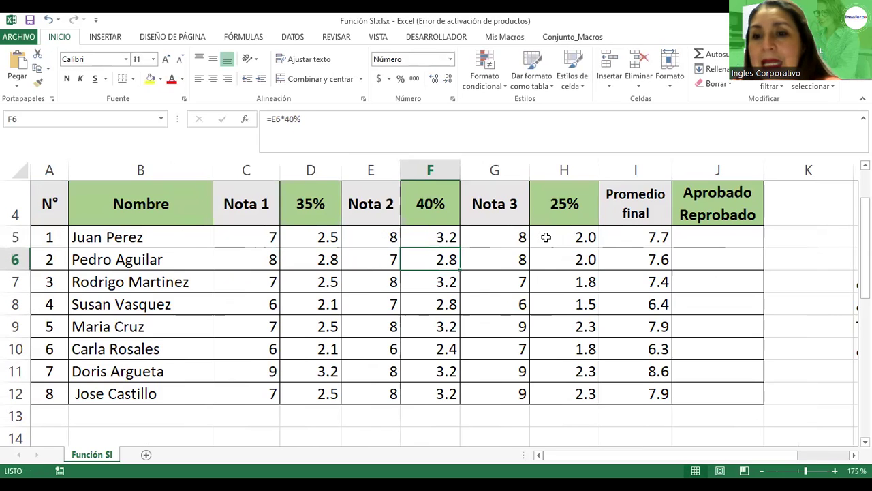
pyautogui.doubleClick(549, 236)
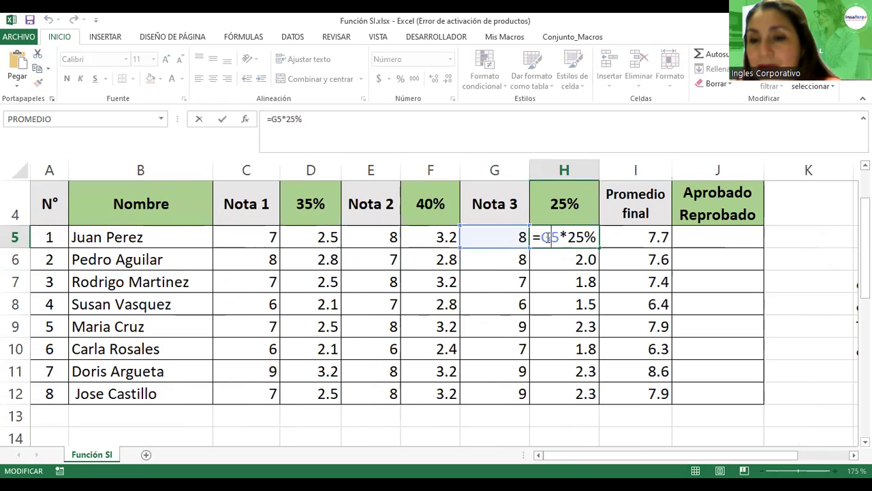
pyautogui.press('Return')
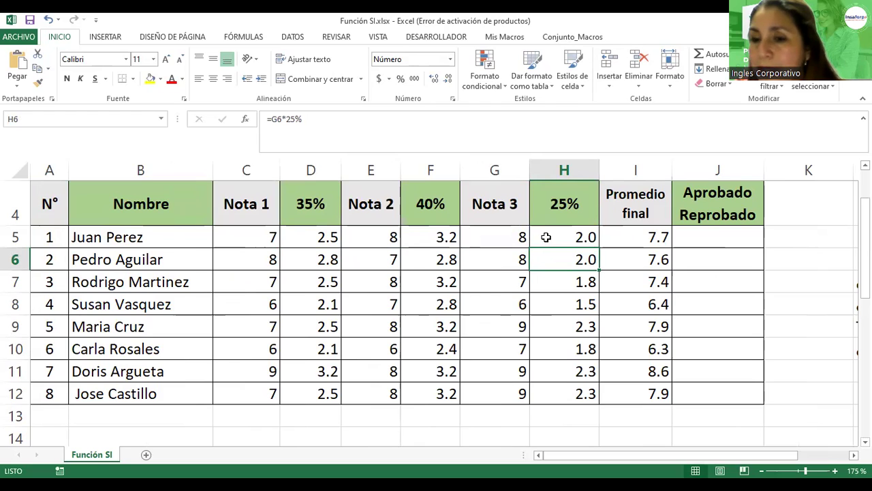
pyautogui.click(546, 236)
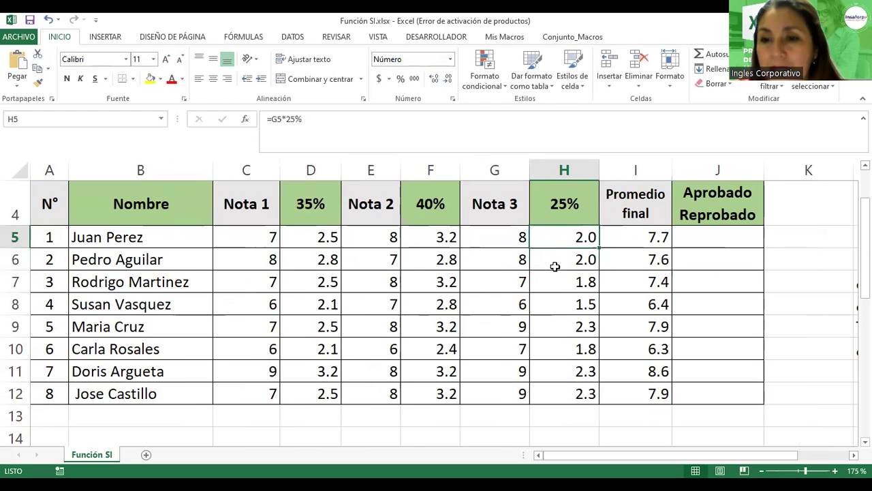
pyautogui.click(558, 289)
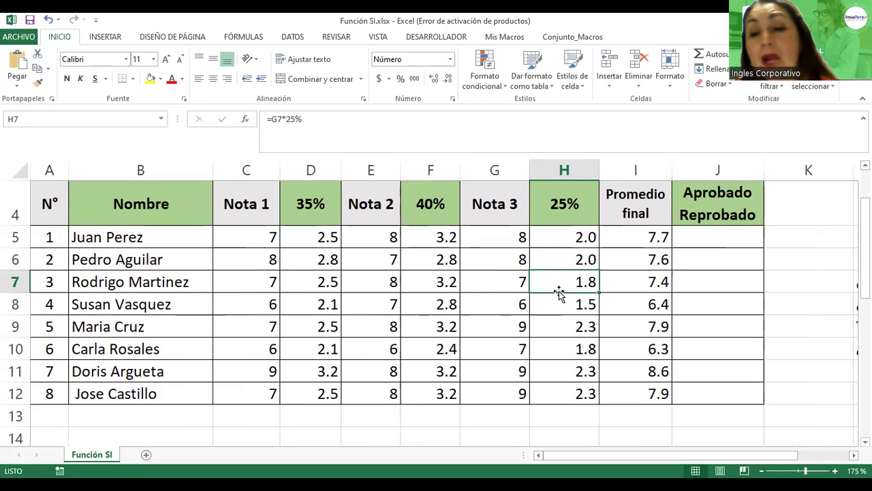
# Examine the SUMA formula in I5 and its referenced cells, and look over the final averages in I5:I12.
pyautogui.click(612, 236)
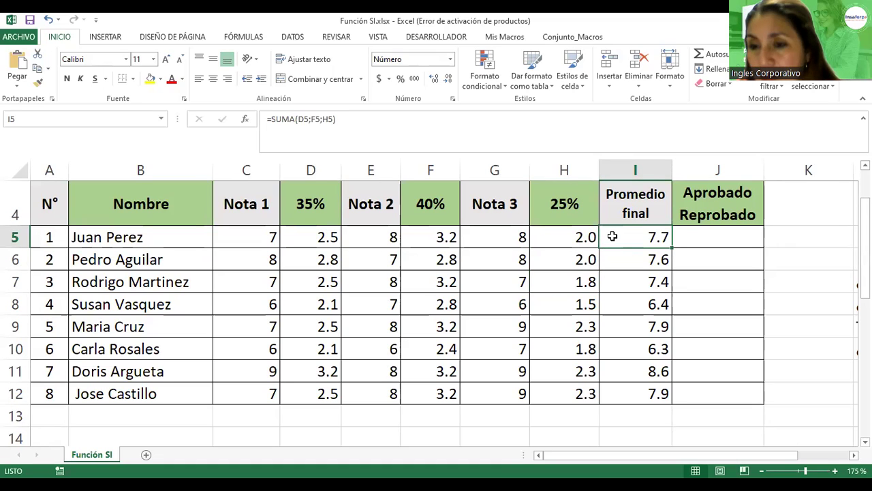
pyautogui.doubleClick(613, 236)
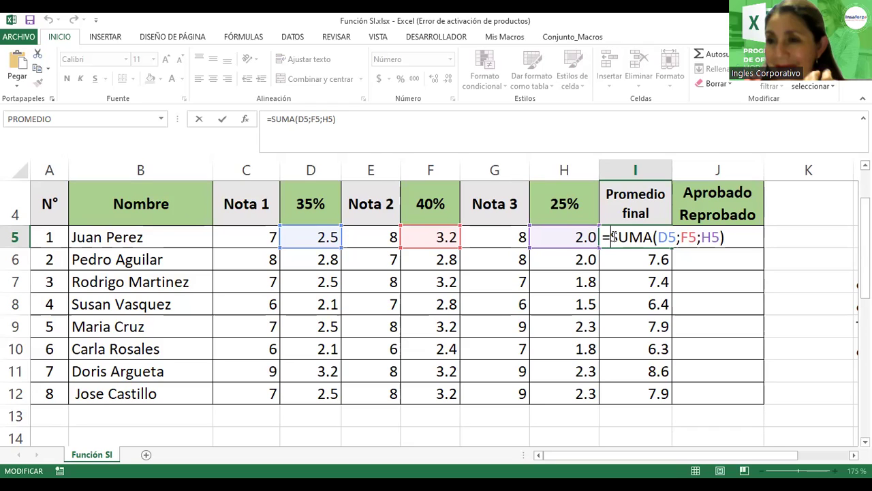
pyautogui.press('Return')
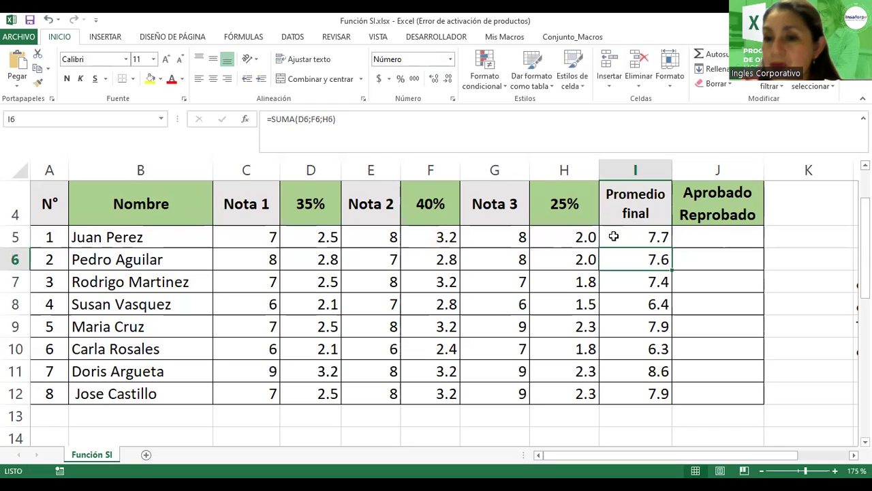
pyautogui.click(613, 236)
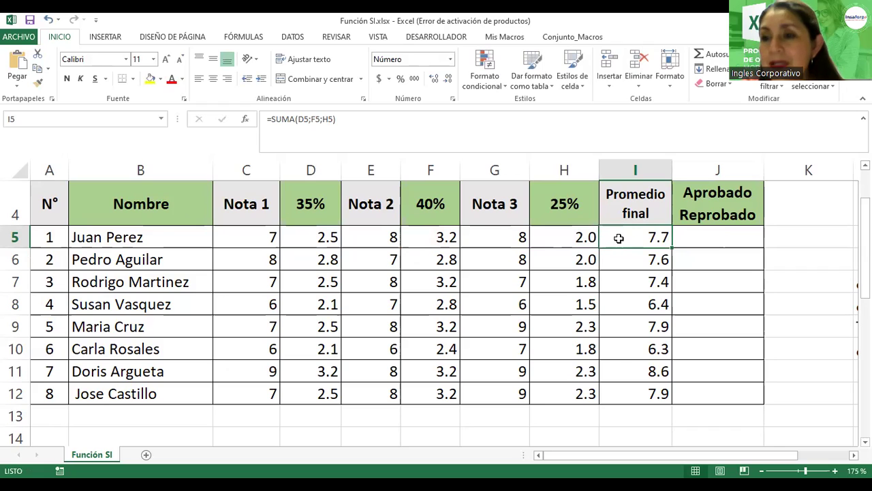
pyautogui.moveTo(633, 235); pyautogui.dragTo(639, 385)
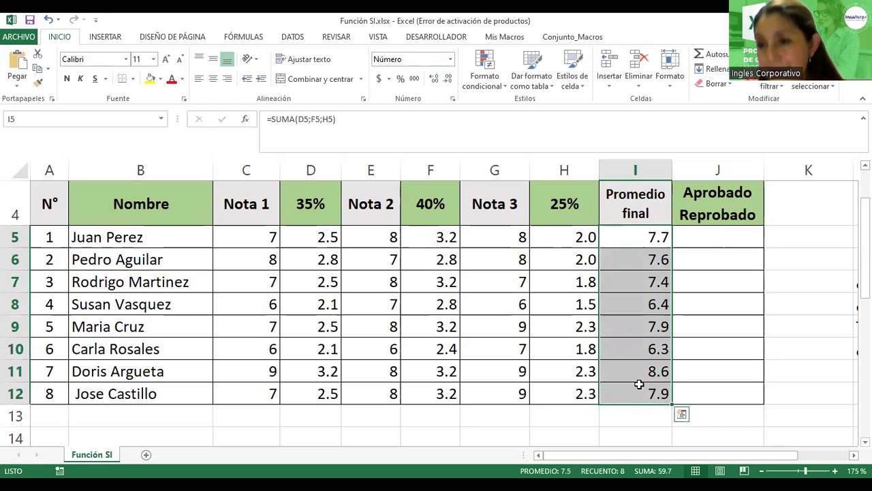
pyautogui.click(651, 239)
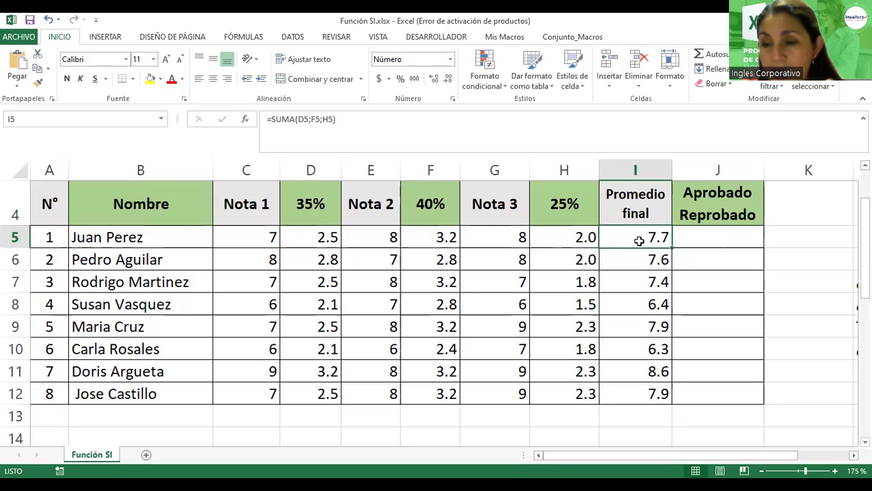
pyautogui.doubleClick(639, 240)
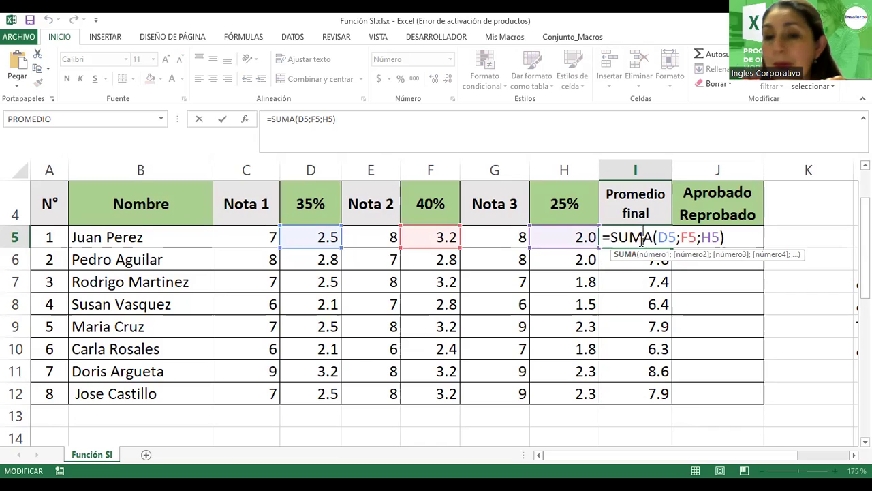
pyautogui.press('Escape')
# Review the first student's three grades in row 5 alongside the weighted values that make up the final average.
pyautogui.click(244, 237)
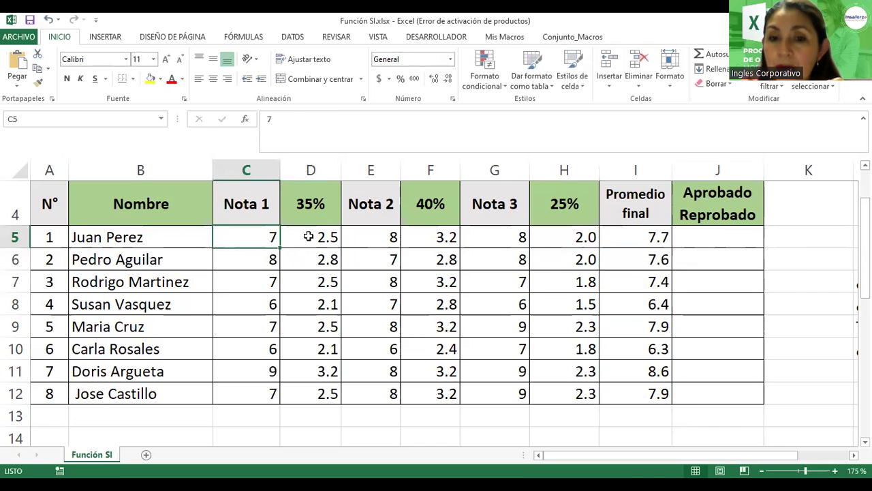
pyautogui.click(309, 236)
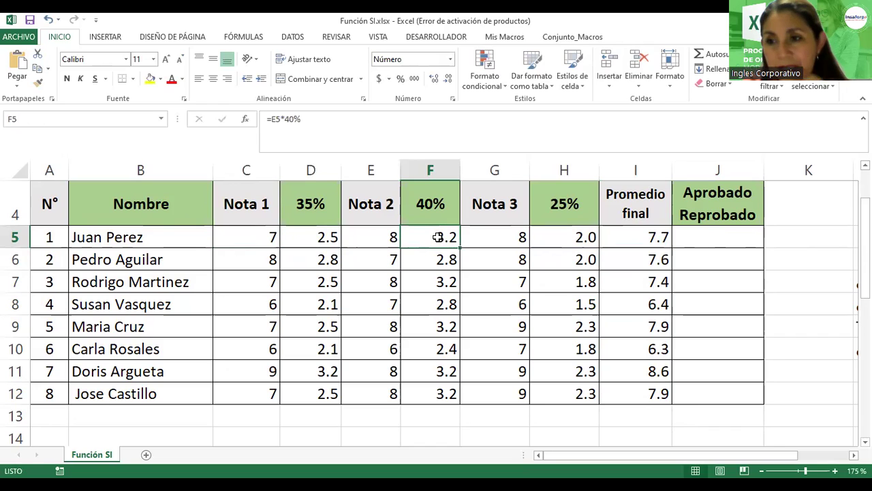
pyautogui.click(573, 235)
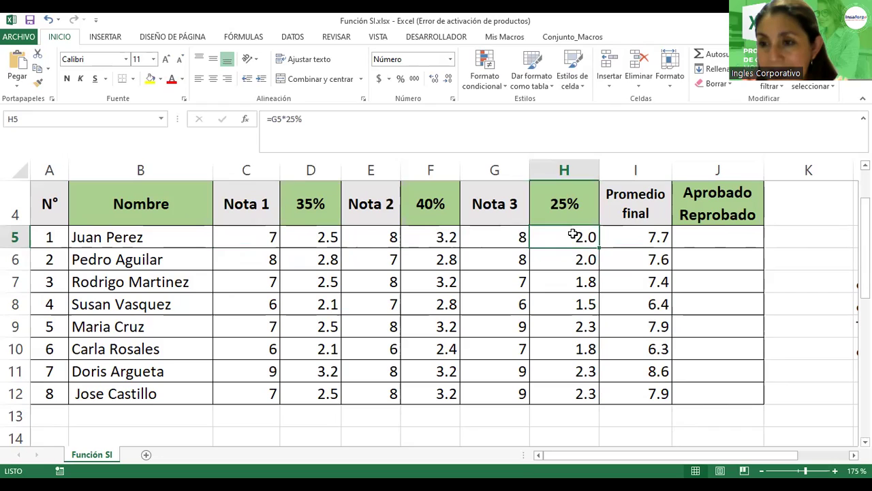
pyautogui.click(635, 240)
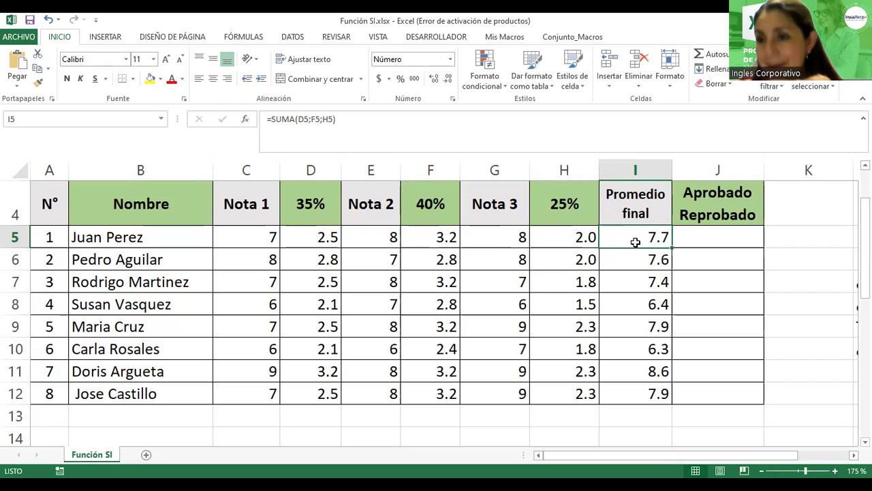
pyautogui.click(251, 242)
pyautogui.click(368, 236)
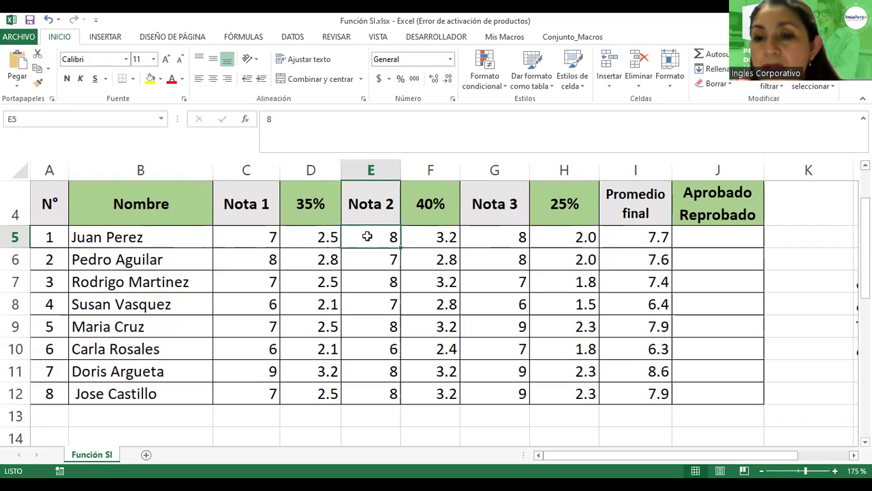
pyautogui.click(502, 236)
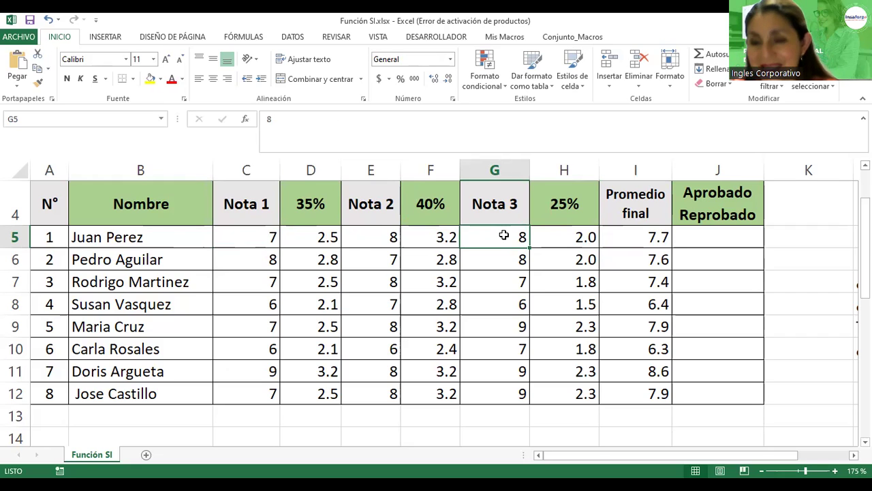
# Start inserting a function in result cell J5 and select SI from the Lógica category.
pyautogui.click(665, 232)
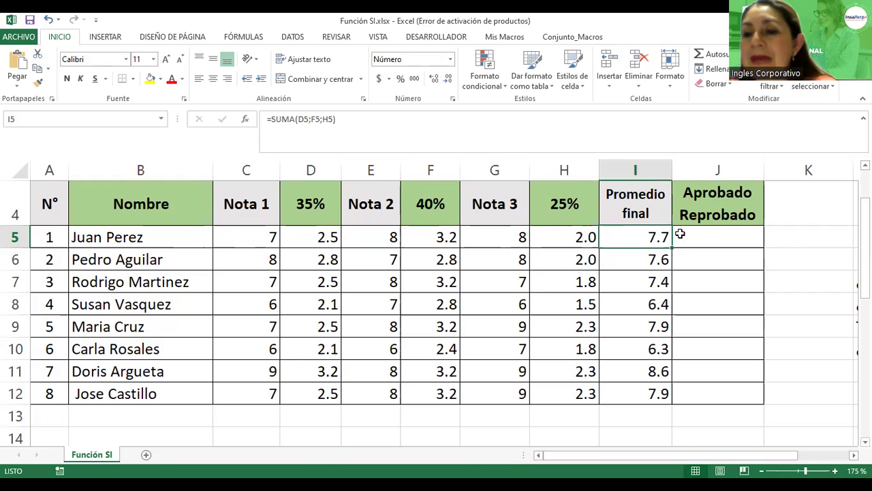
pyautogui.scroll(-1, 727, 288)
pyautogui.scroll(-1, 727, 288)
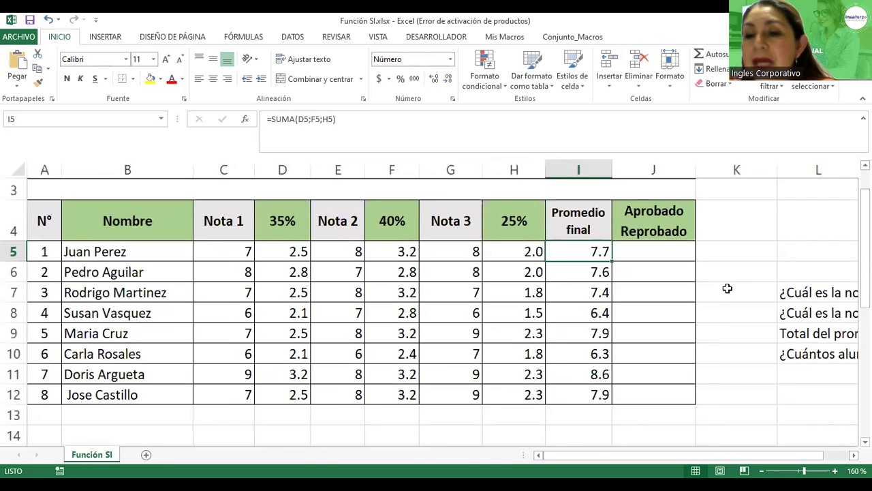
pyautogui.click(595, 263)
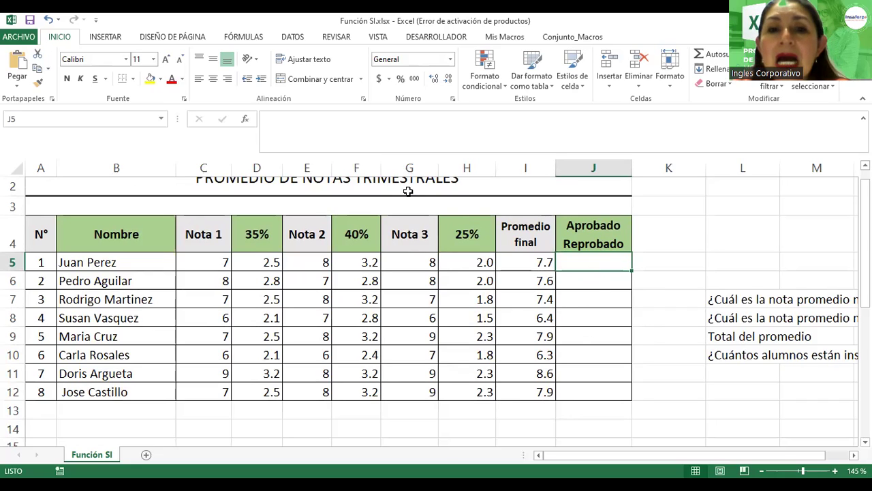
pyautogui.click(245, 121)
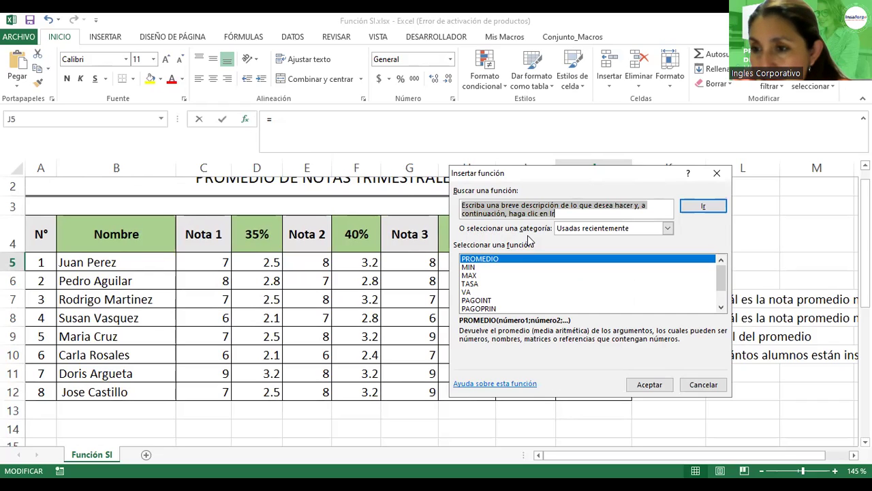
pyautogui.click(669, 228)
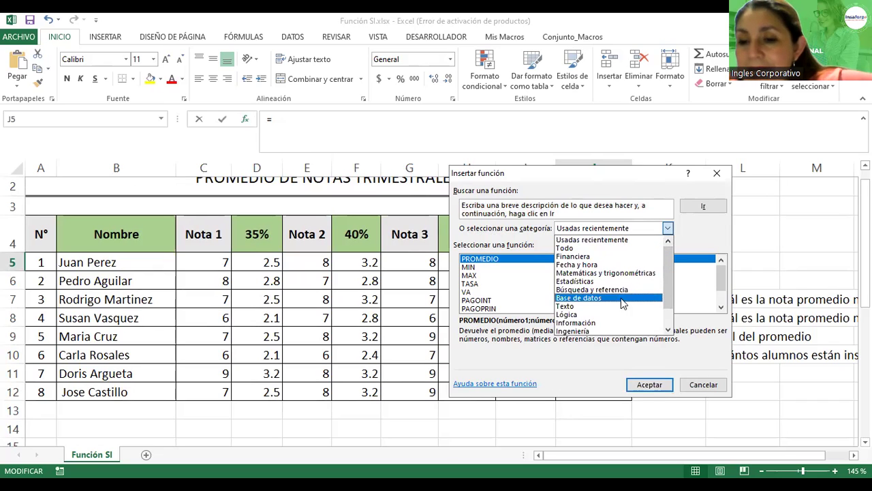
pyautogui.click(567, 316)
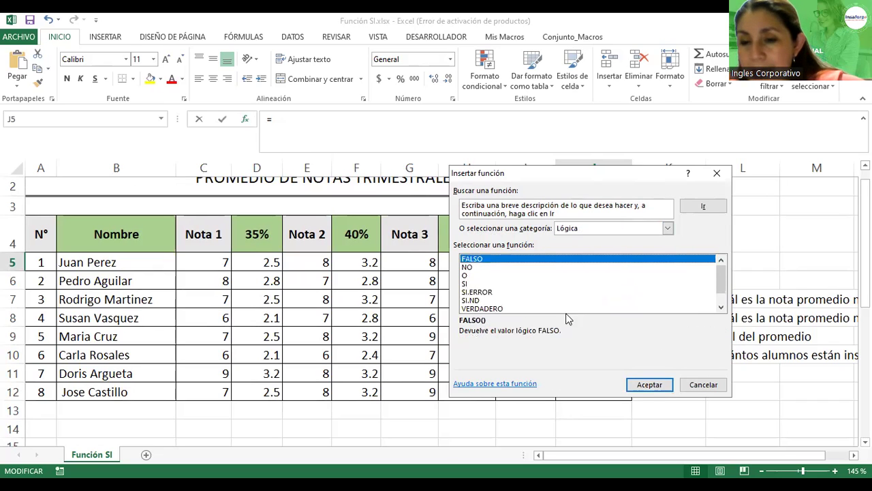
pyautogui.click(466, 284)
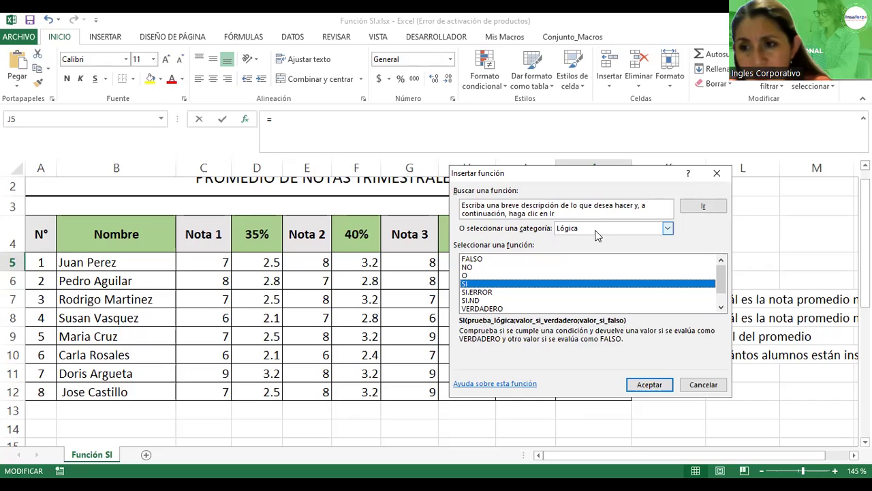
# Search the functions for "si" and insert SI in J5, keeping the result column in view beside its arguments.
pyautogui.click(485, 206)
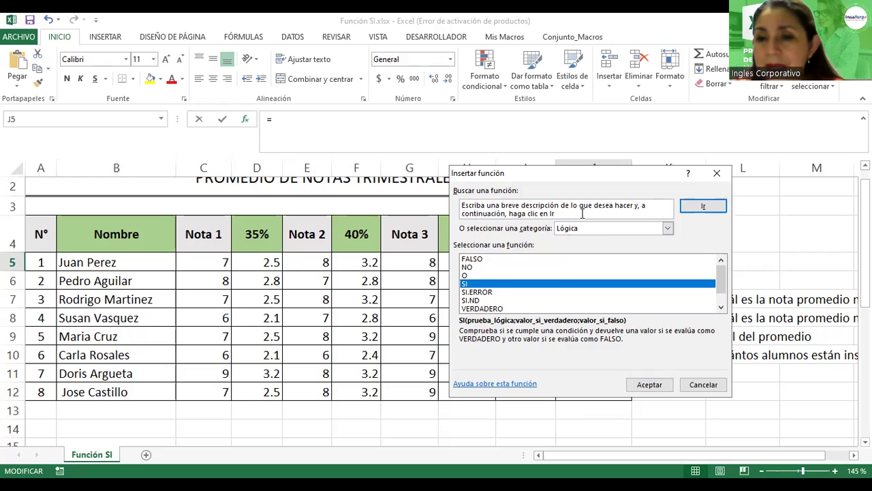
pyautogui.moveTo(577, 215); pyautogui.dragTo(434, 197)
pyautogui.write('si')
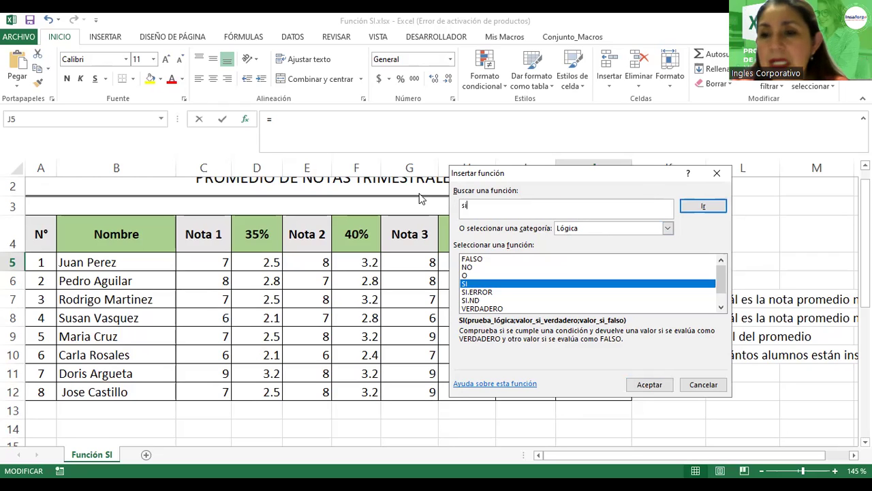
pyautogui.click(697, 212)
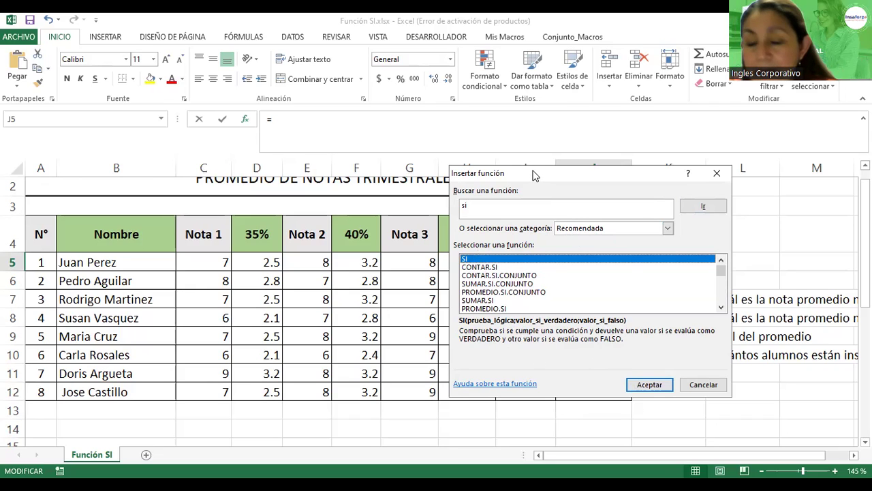
pyautogui.moveTo(535, 176); pyautogui.dragTo(426, 85)
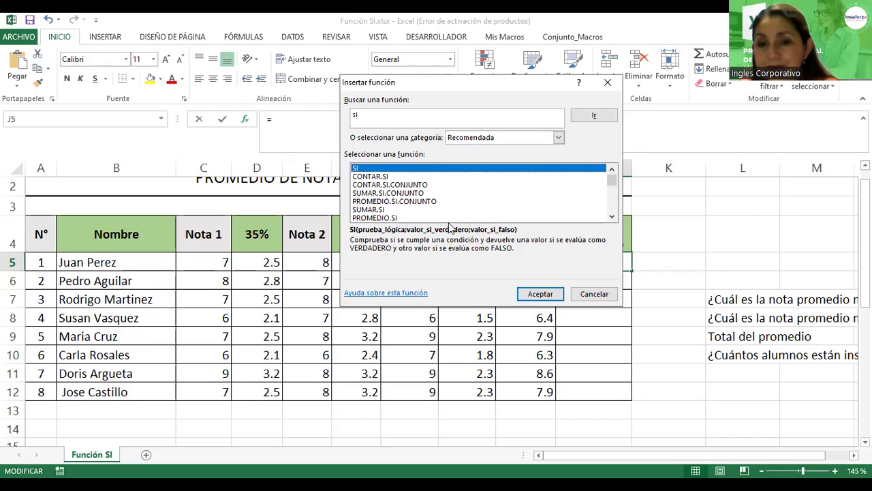
pyautogui.click(539, 295)
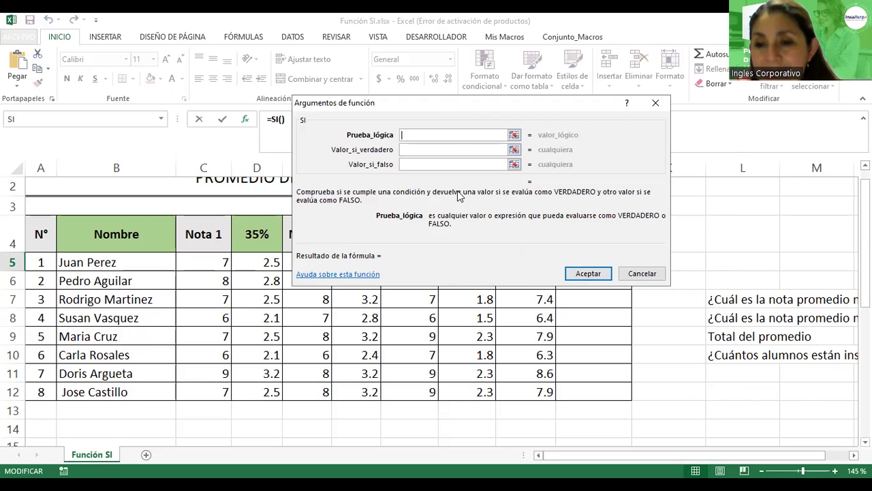
pyautogui.moveTo(260, 214); pyautogui.dragTo(260, 214)
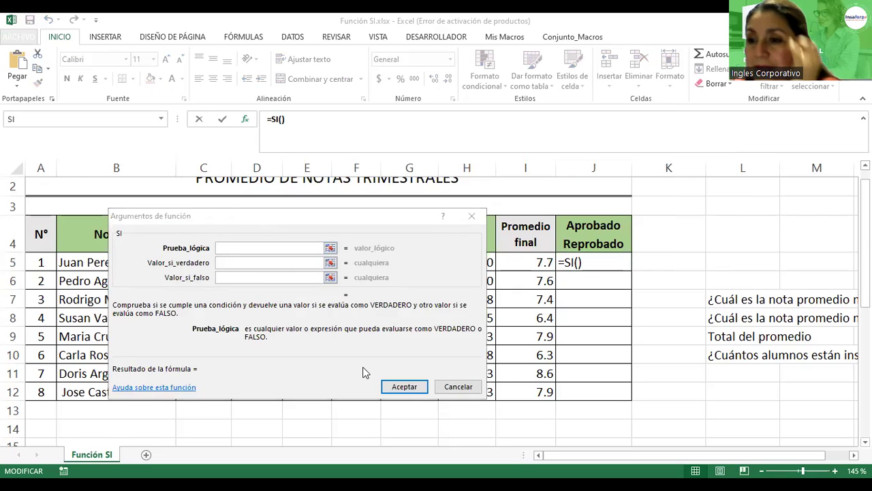
# Set the SI function's Prueba_lógica to I5>=7, referencing the first student's final average.
pyautogui.click(231, 250)
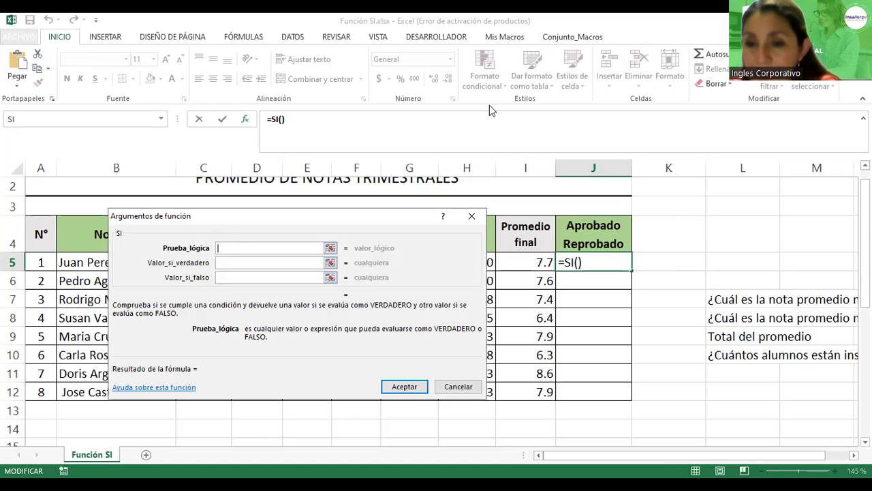
pyautogui.click(525, 262)
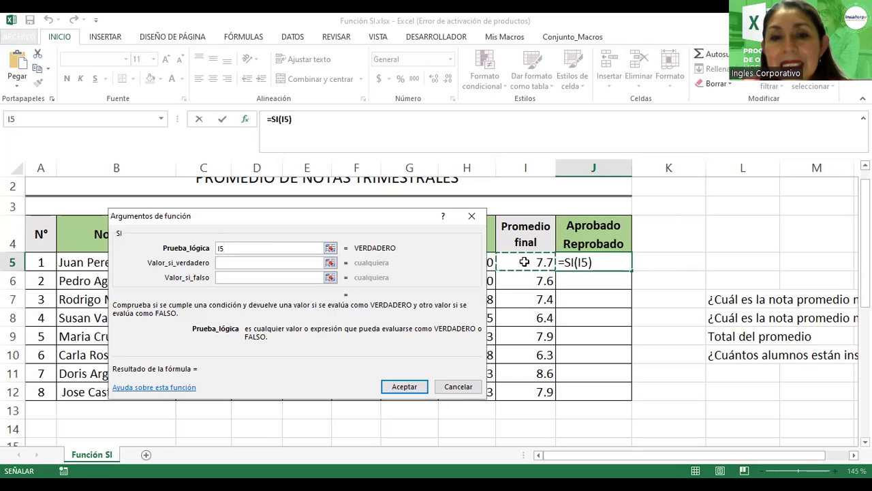
pyautogui.write('>=')
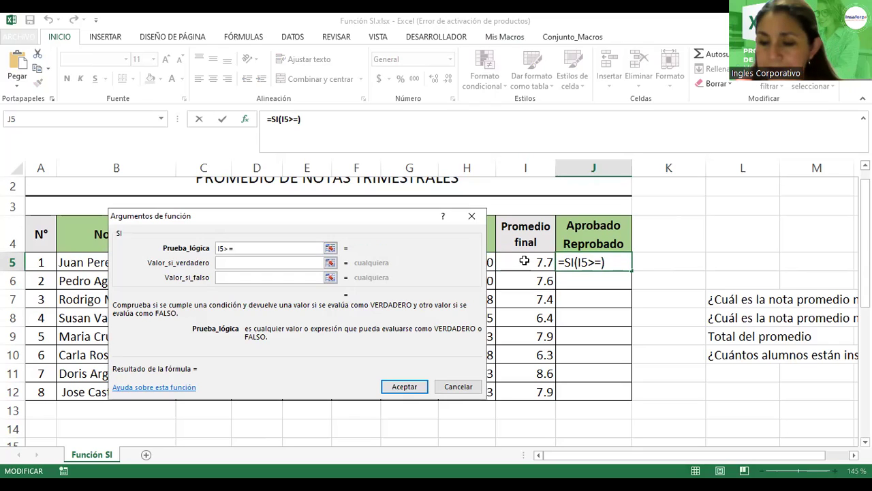
pyautogui.write('7')
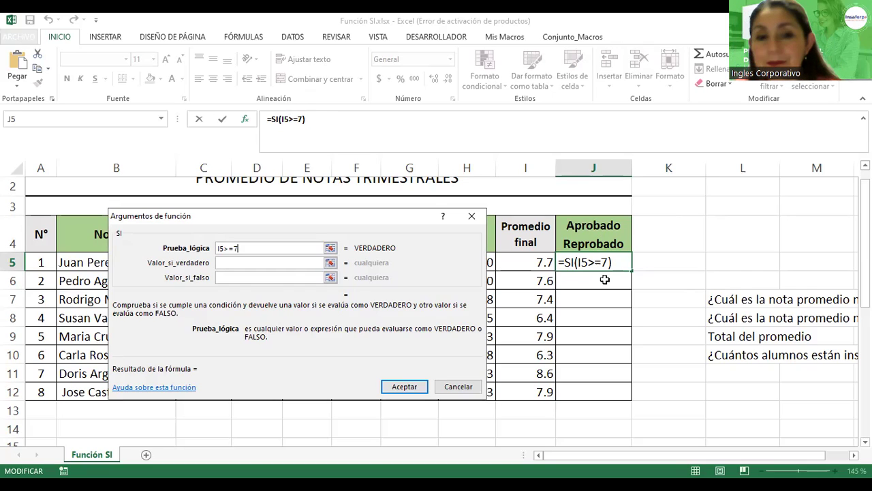
# Set Valor_si_verdadero to the text "Aprobó el año escolar".
pyautogui.click(246, 263)
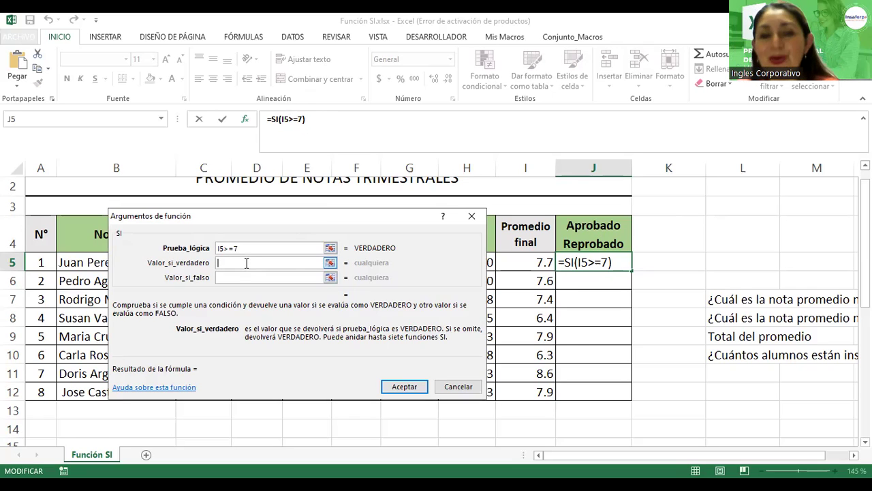
pyautogui.write('"')
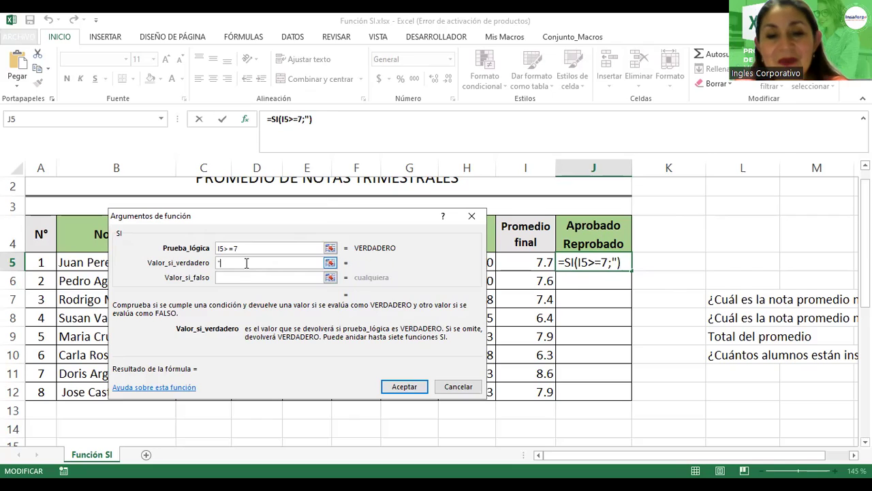
pyautogui.press('BackSpace')
pyautogui.write('A')
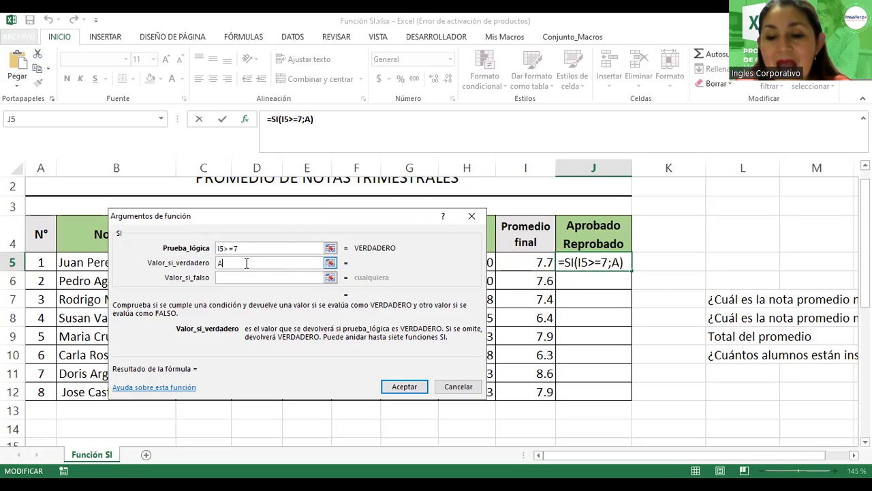
pyautogui.write('prob')
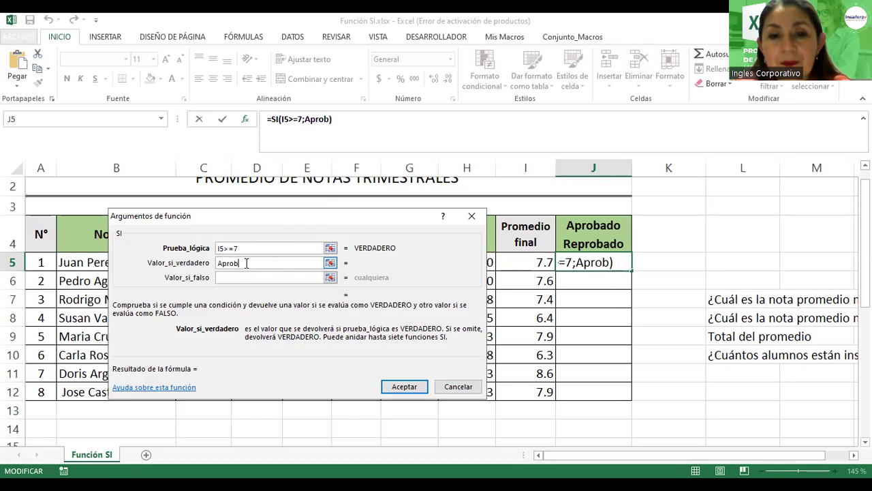
pyautogui.write('ó el')
pyautogui.press('BackSpace')
pyautogui.press('BackSpace')
pyautogui.write('la')
pyautogui.press('BackSpace')
pyautogui.press('BackSpace')
pyautogui.press('BackSpace')
pyautogui.write('el año ')
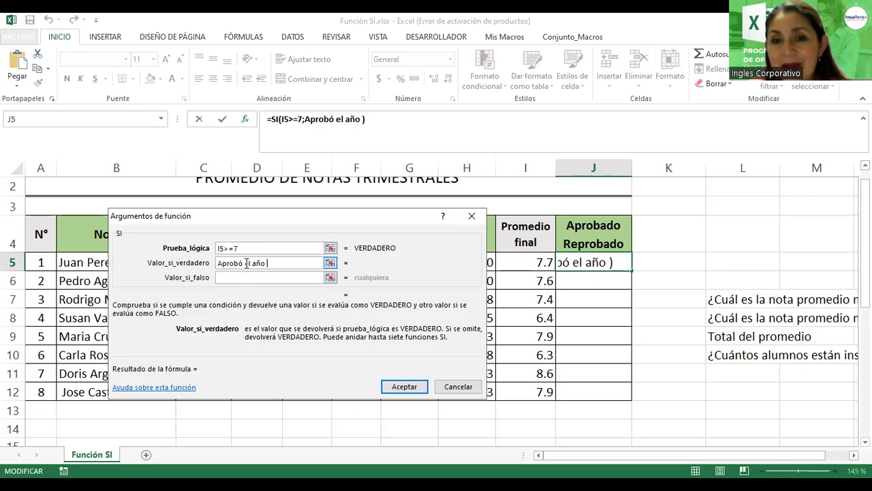
pyautogui.write('escolar')
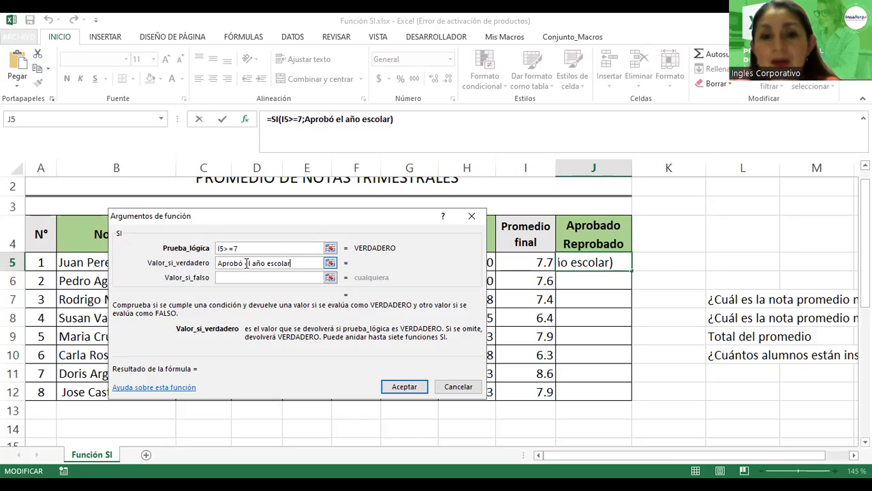
# Set Valor_si_falso to "Reprobó" and enter the finished SI formula in J5.
pyautogui.click(231, 278)
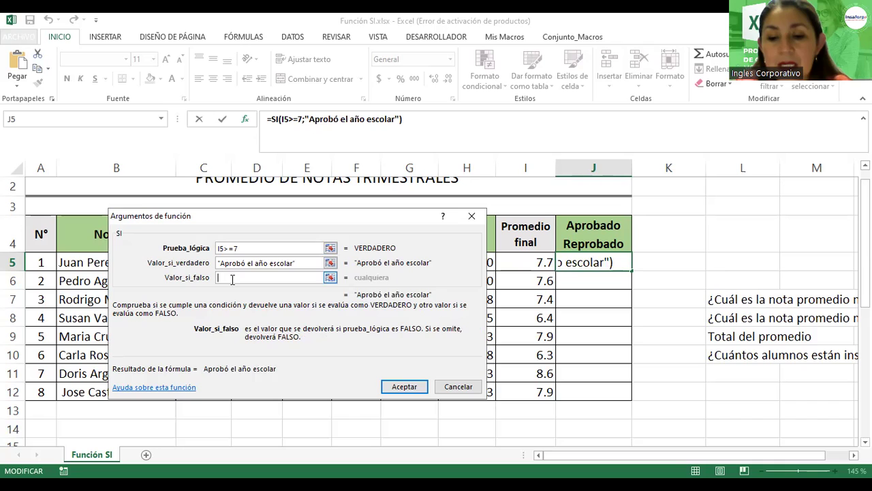
pyautogui.write('Reprobó')
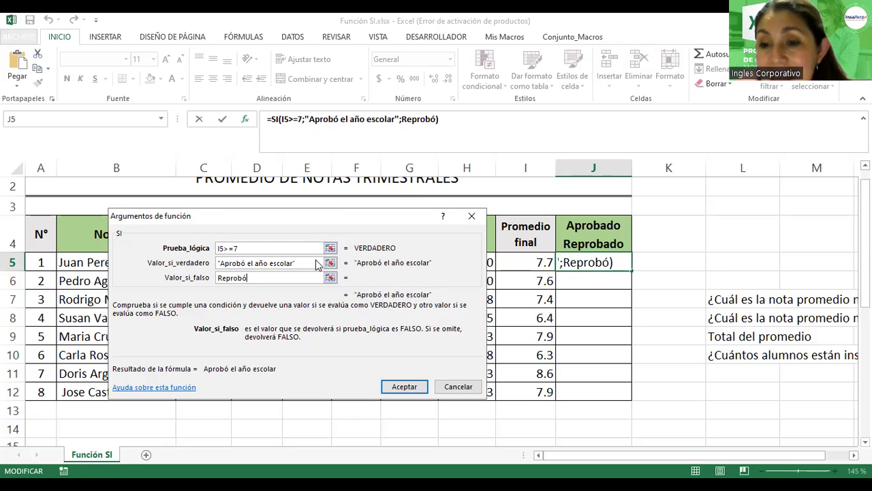
pyautogui.moveTo(315, 265); pyautogui.dragTo(305, 241)
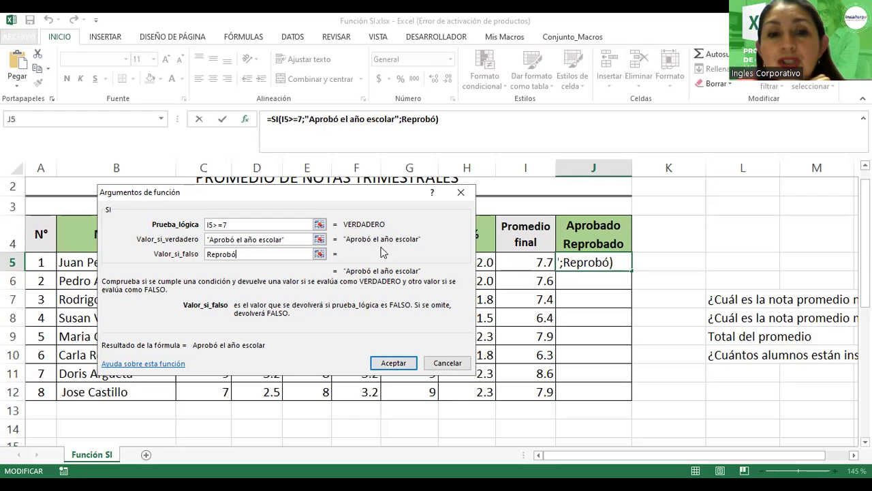
pyautogui.click(245, 239)
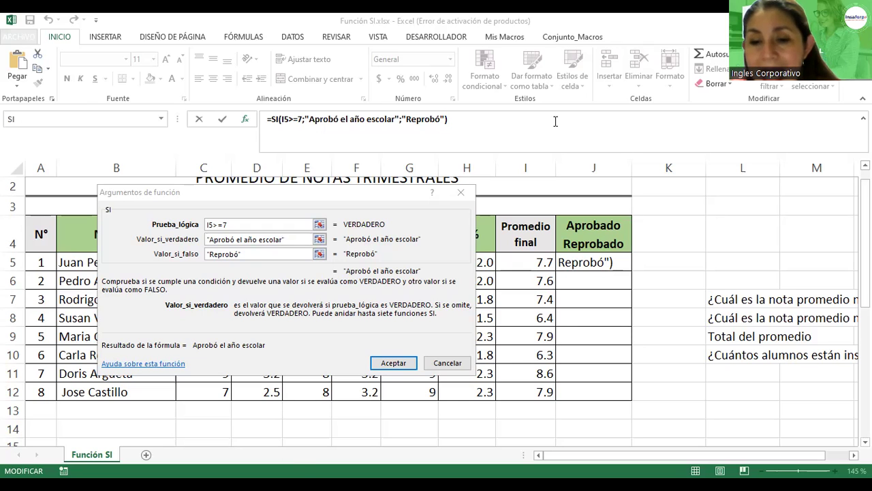
pyautogui.click(393, 363)
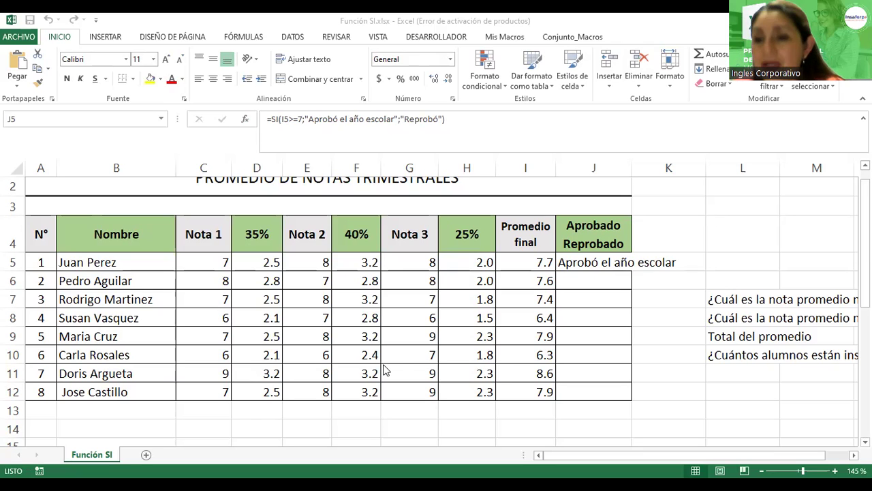
# Widen column J so that the result text in J5 fits inside the column.
pyautogui.click(615, 264)
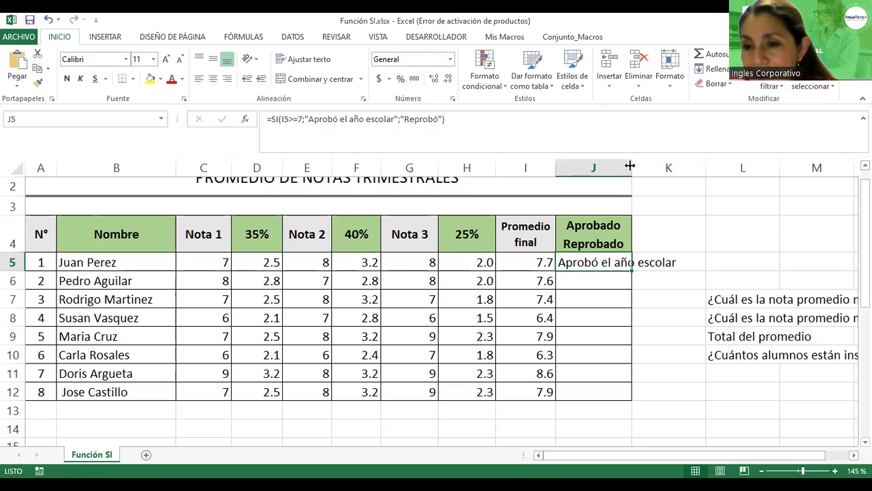
pyautogui.moveTo(630, 165); pyautogui.dragTo(635, 164)
pyautogui.doubleClick(635, 164)
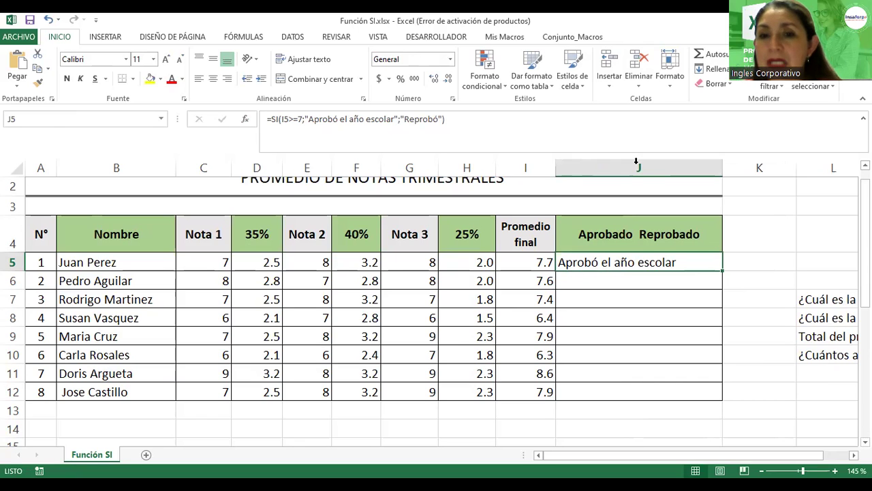
# Fill the SI formula from J5 down through J12 for the remaining students.
pyautogui.click(625, 282)
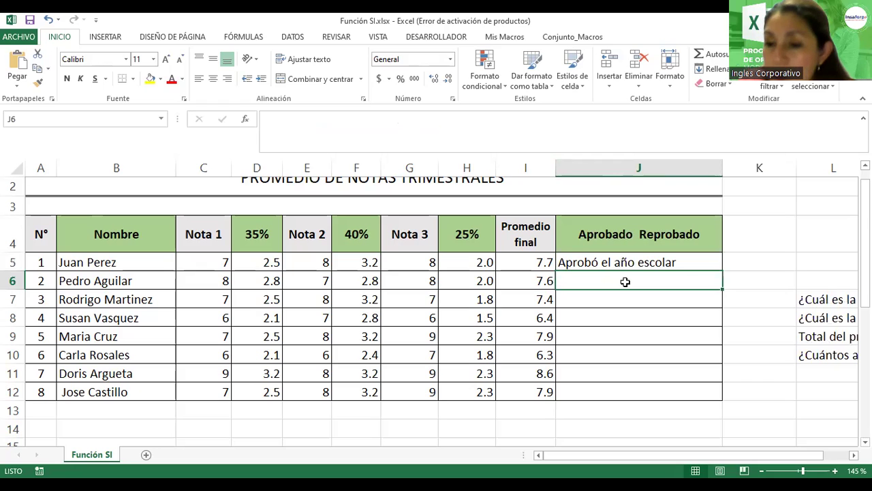
pyautogui.press('Down')
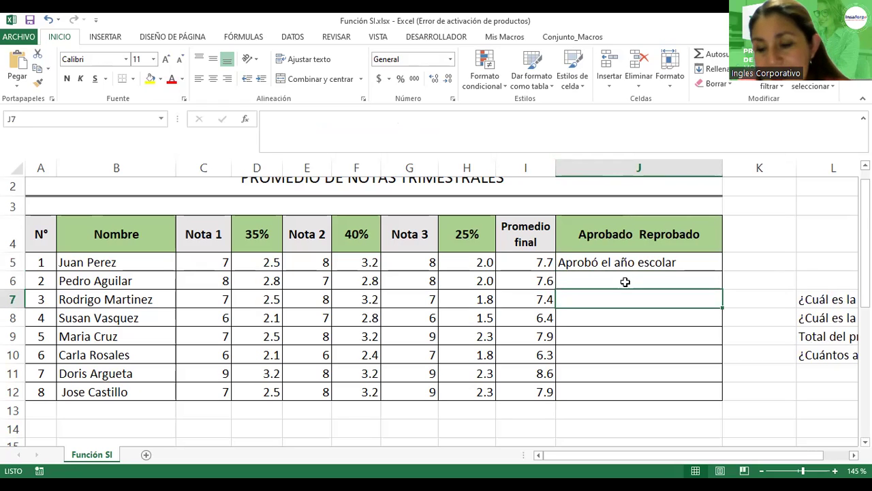
pyautogui.press('Up')
pyautogui.press('Up')
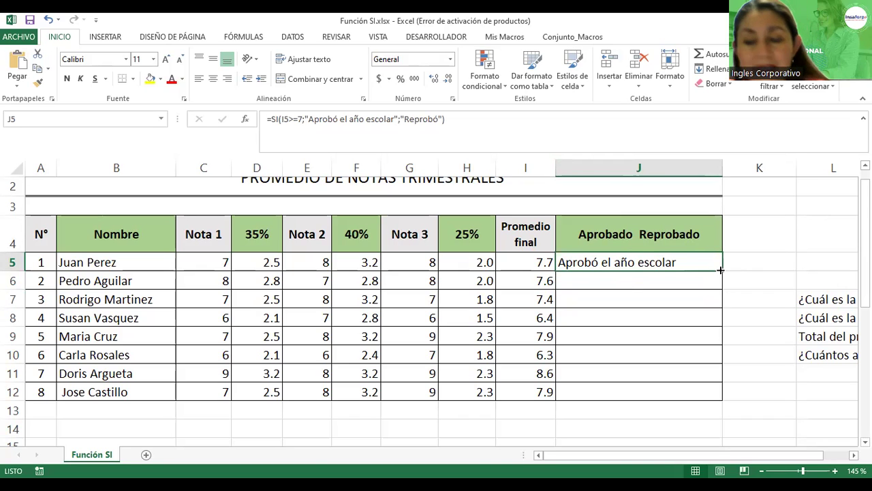
pyautogui.keyDown('ctrl'); pyautogui.scroll(3, 721, 270); pyautogui.keyUp('ctrl')
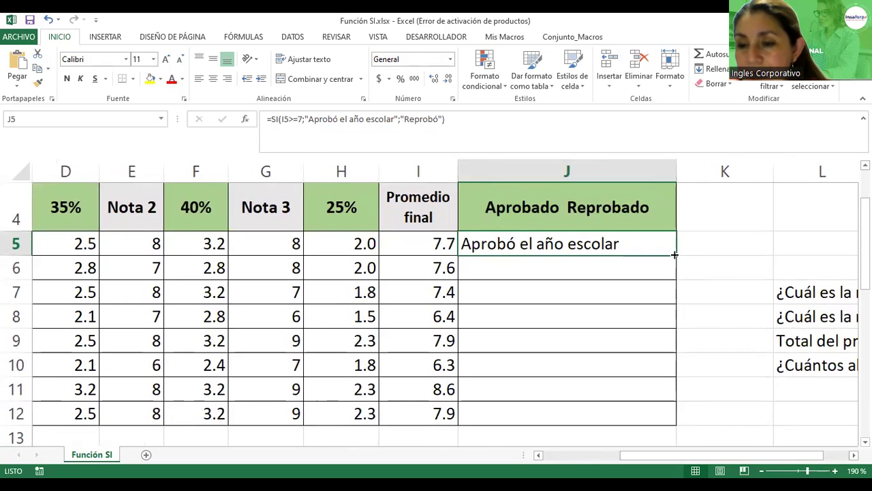
pyautogui.moveTo(675, 254); pyautogui.dragTo(676, 413)
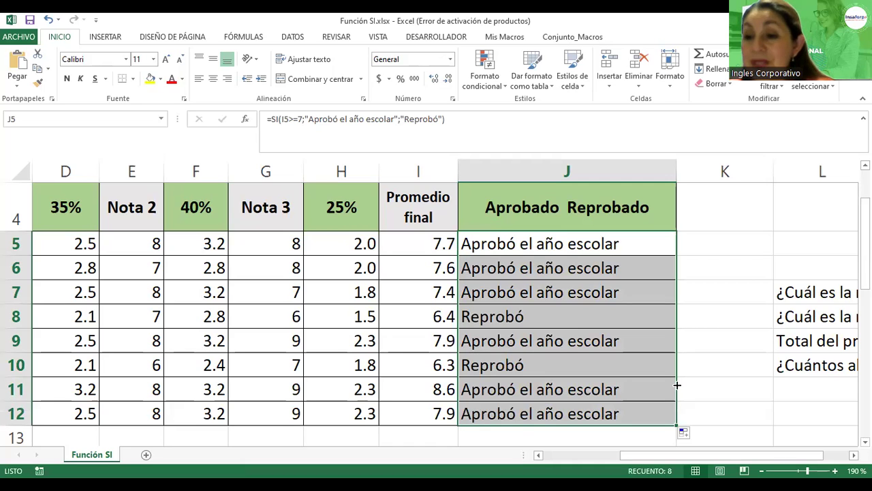
# Check the pass/fail results and their SI formulas in column J against the students' final averages in column I.
pyautogui.click(487, 254)
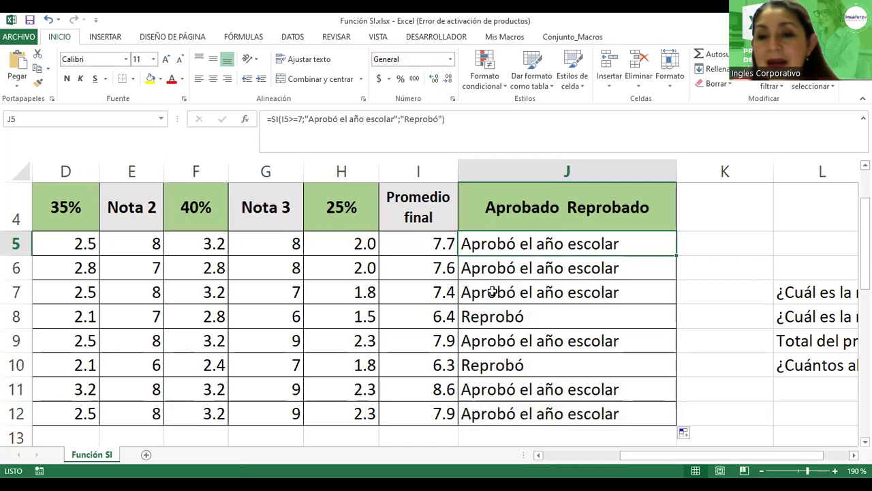
pyautogui.click(482, 321)
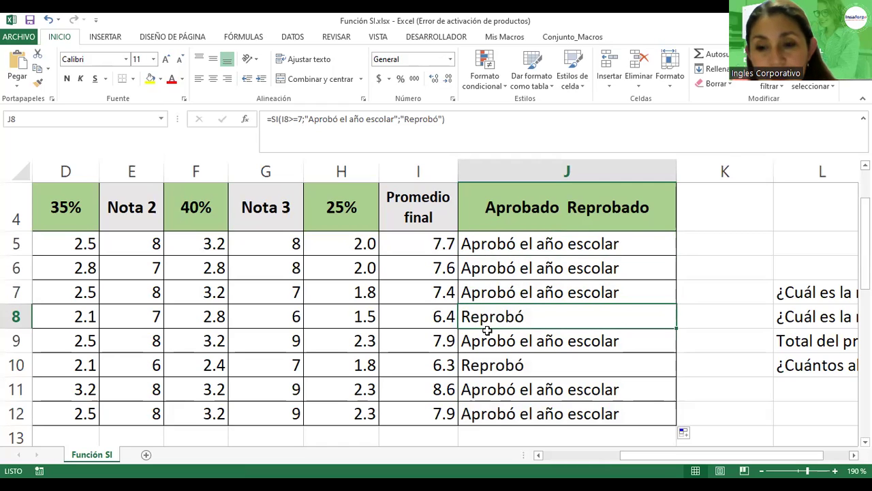
pyautogui.moveTo(685, 455); pyautogui.dragTo(620, 466)
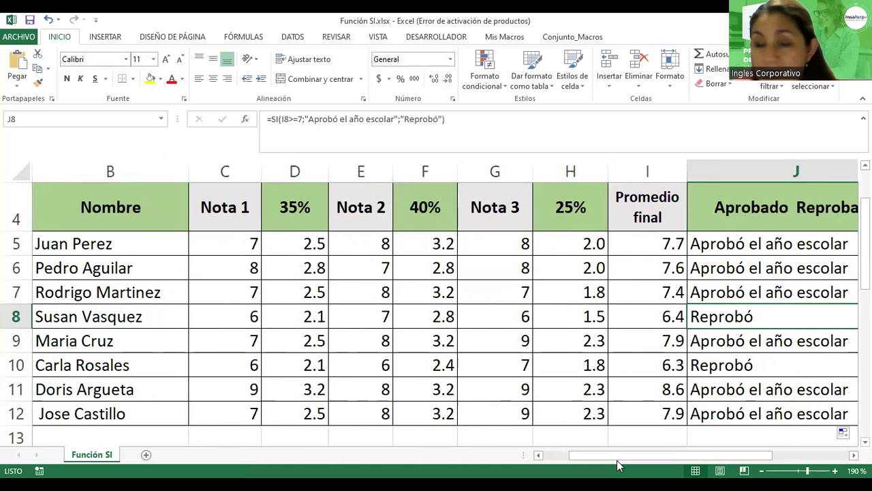
pyautogui.click(661, 318)
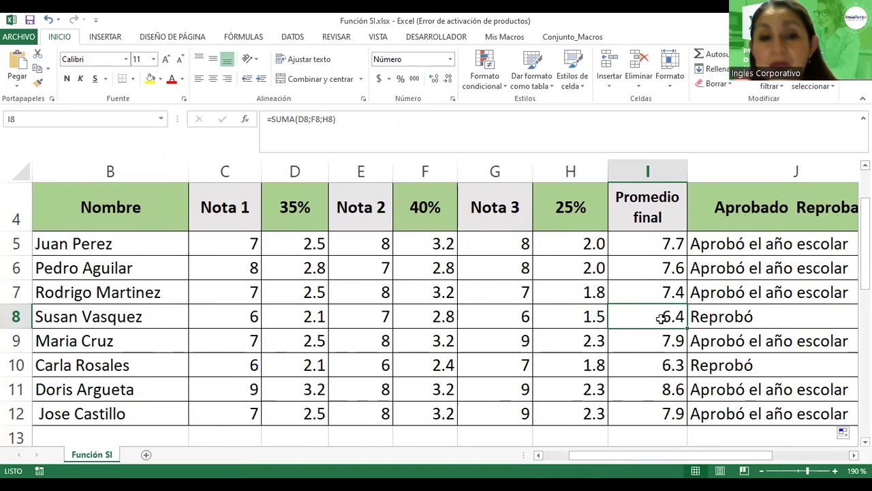
pyautogui.click(756, 369)
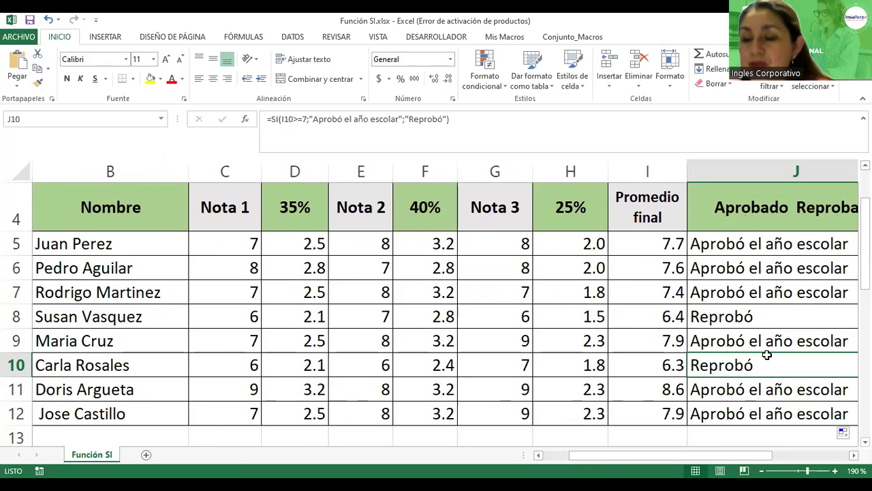
pyautogui.keyDown('ctrl'); pyautogui.scroll(-1, 766, 354); pyautogui.keyUp('ctrl')
pyautogui.click(680, 235)
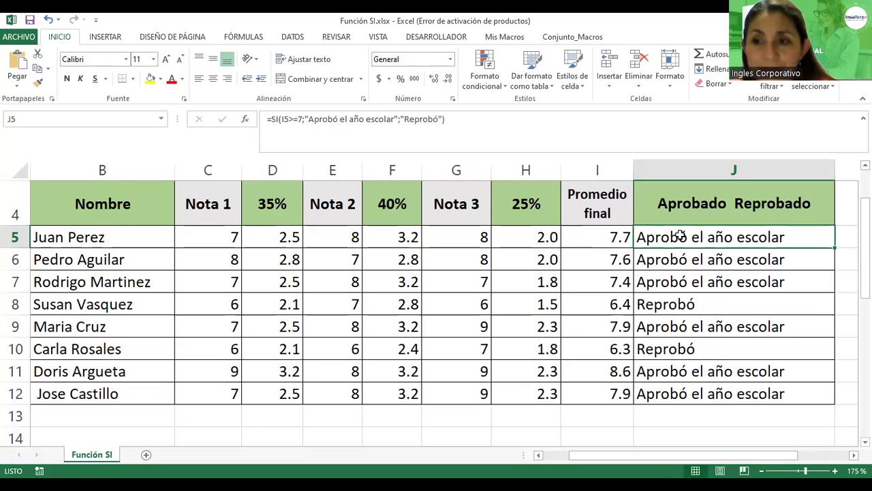
# View the list of available logical functions without inserting any of them.
pyautogui.click(243, 38)
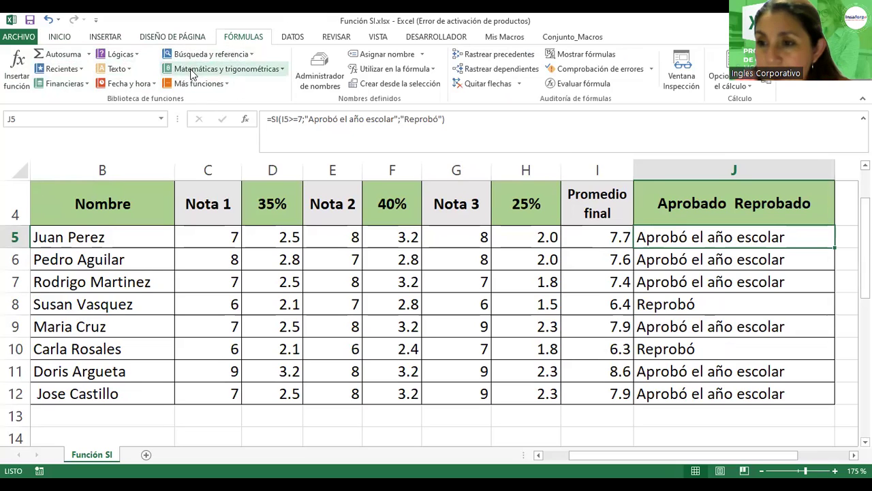
pyautogui.click(137, 57)
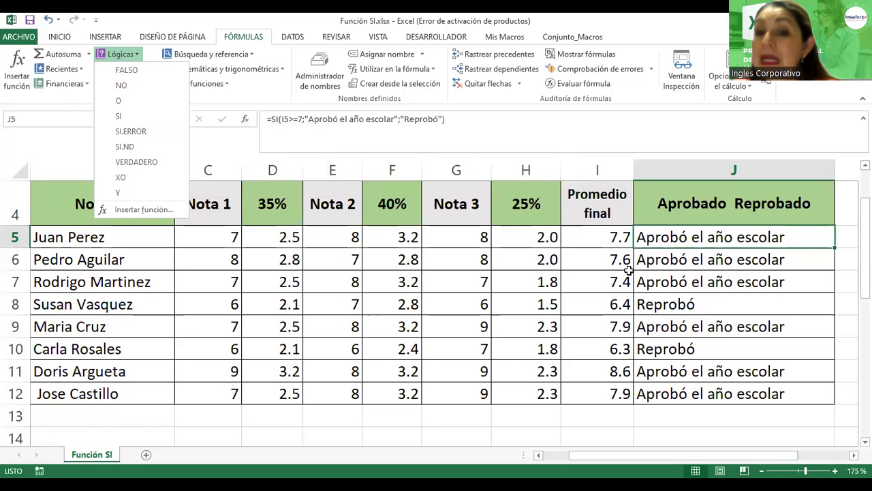
pyautogui.press('Escape')
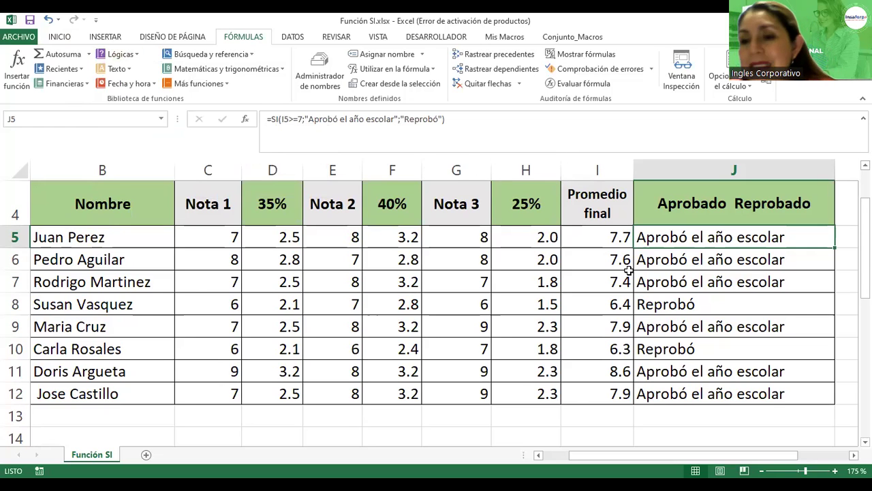
# Review the logical test and the value-if-true text inside the SI formula in J5, leaving the formula as it is.
pyautogui.keyDown('ctrl'); pyautogui.scroll(-2, 627, 270); pyautogui.keyUp('ctrl')
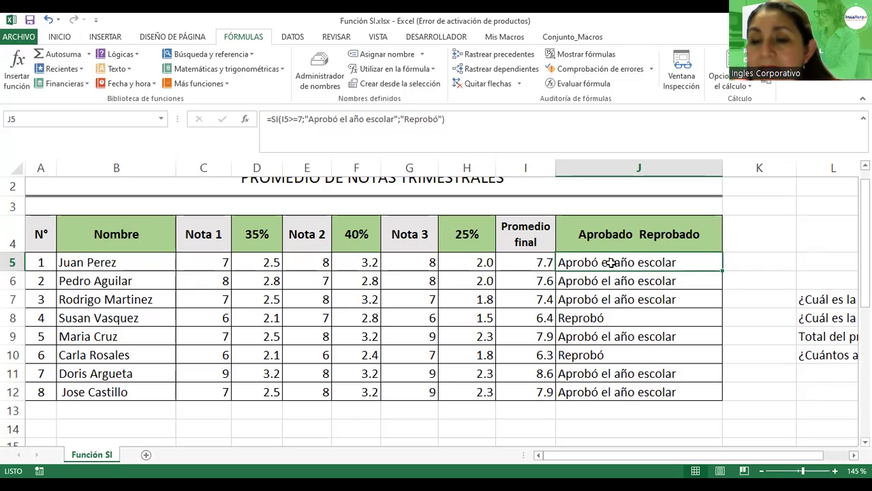
pyautogui.doubleClick(612, 262)
pyautogui.moveTo(611, 263); pyautogui.dragTo(589, 257)
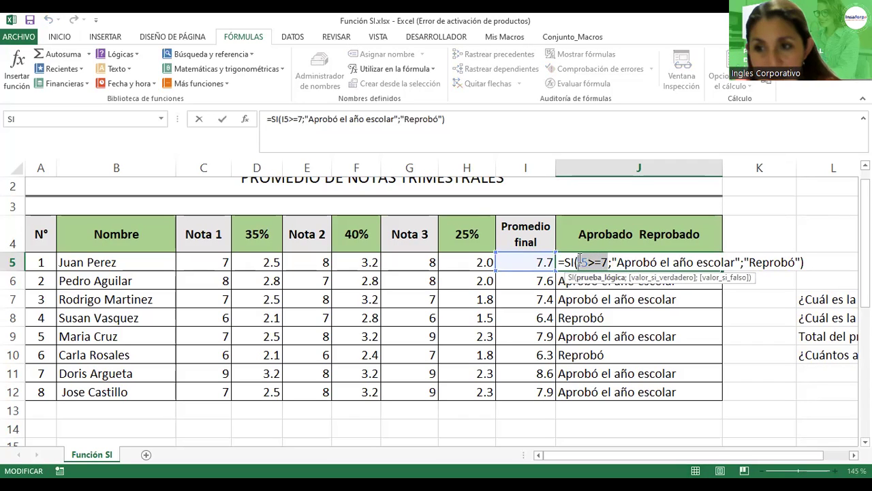
pyautogui.click(621, 263)
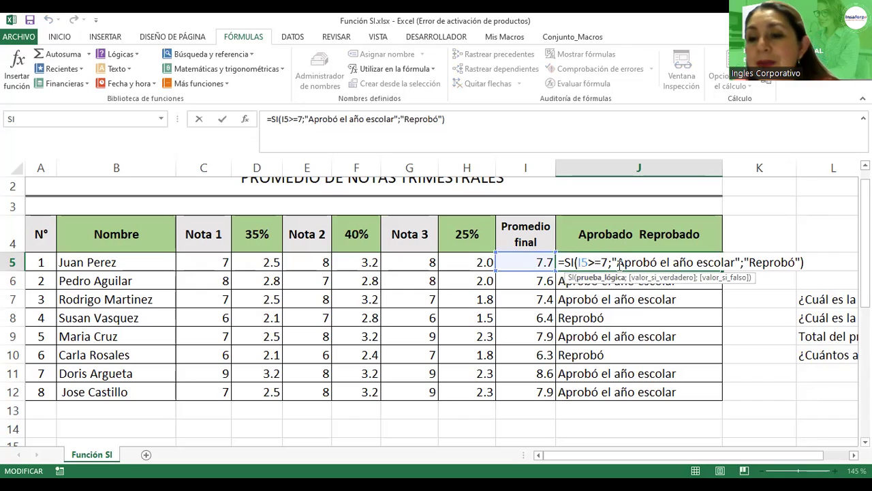
pyautogui.moveTo(618, 262); pyautogui.dragTo(702, 266)
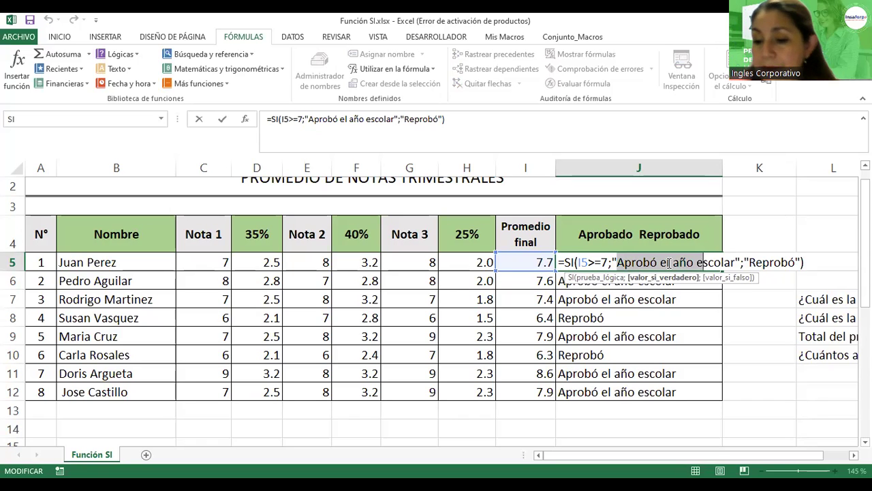
pyautogui.press('Return')
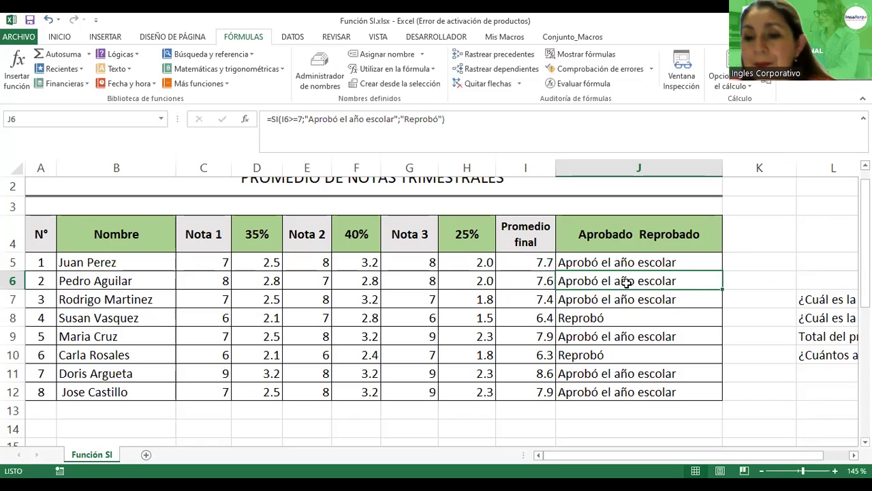
# Examine the names and ages in the LISTADO DE EDADES table below the grades table.
pyautogui.scroll(-2, 627, 286)
pyautogui.scroll(-2, 626, 283)
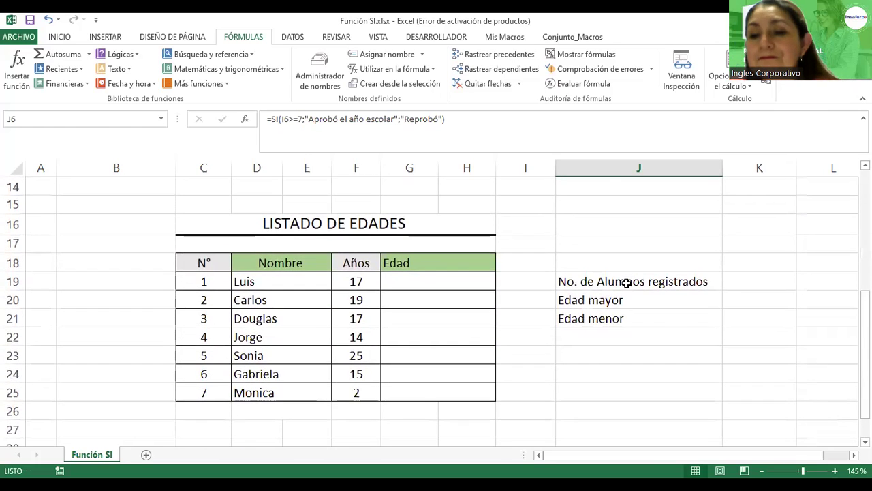
pyautogui.scroll(1, 626, 283)
pyautogui.scroll(-1, 560, 313)
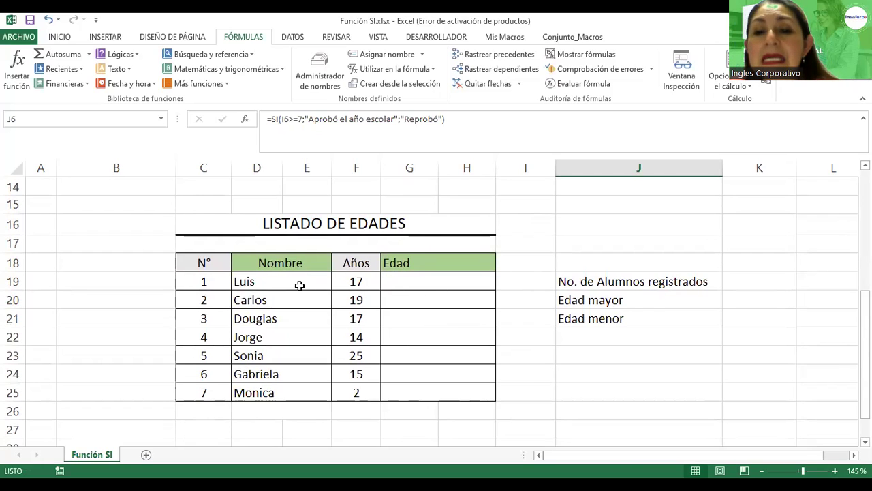
pyautogui.click(247, 282)
pyautogui.click(253, 300)
pyautogui.click(264, 318)
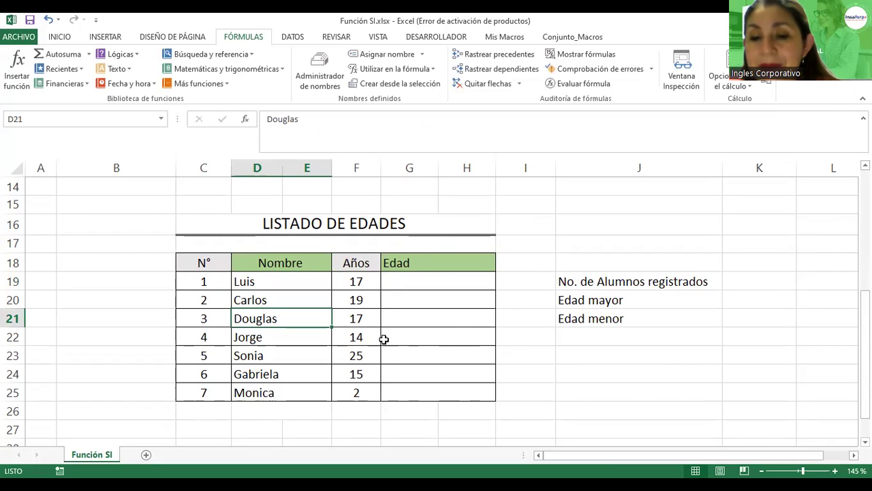
# Start an SI formula in G19 of the Edad column with the logical test F19>=18.
pyautogui.click(424, 278)
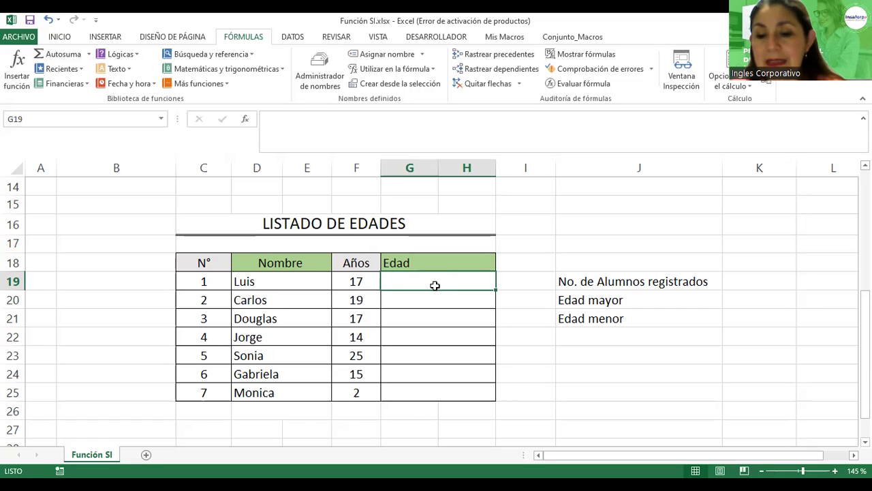
pyautogui.write('=')
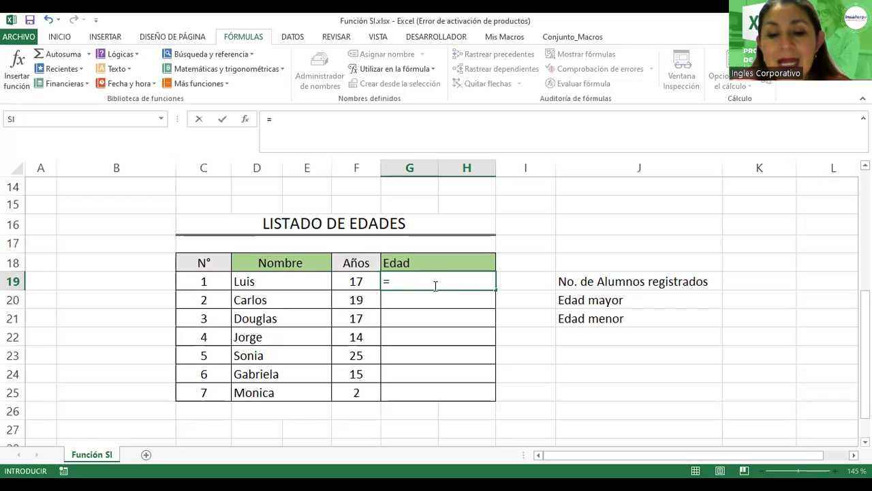
pyautogui.write('si(')
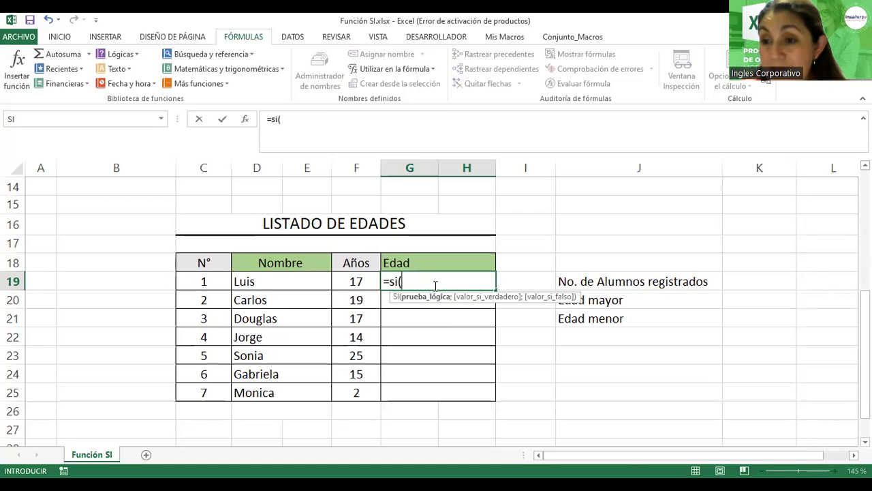
pyautogui.click(349, 280)
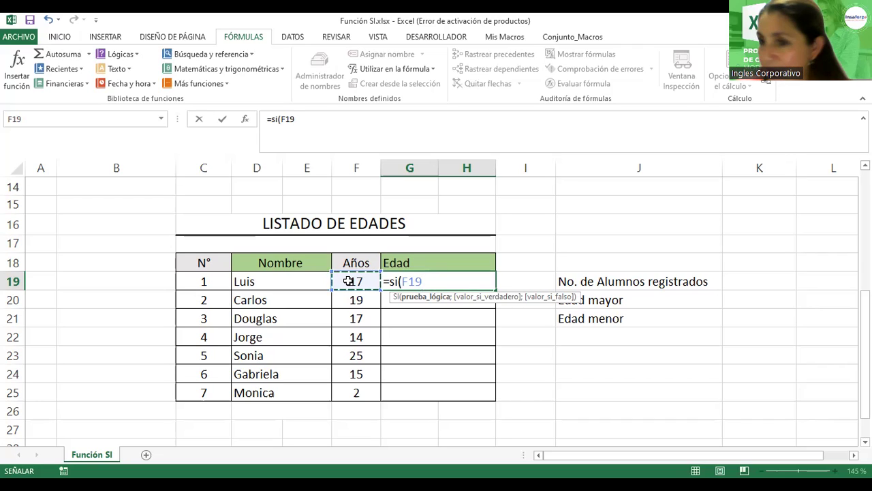
pyautogui.write('>')
pyautogui.press('BackSpace')
pyautogui.write('>')
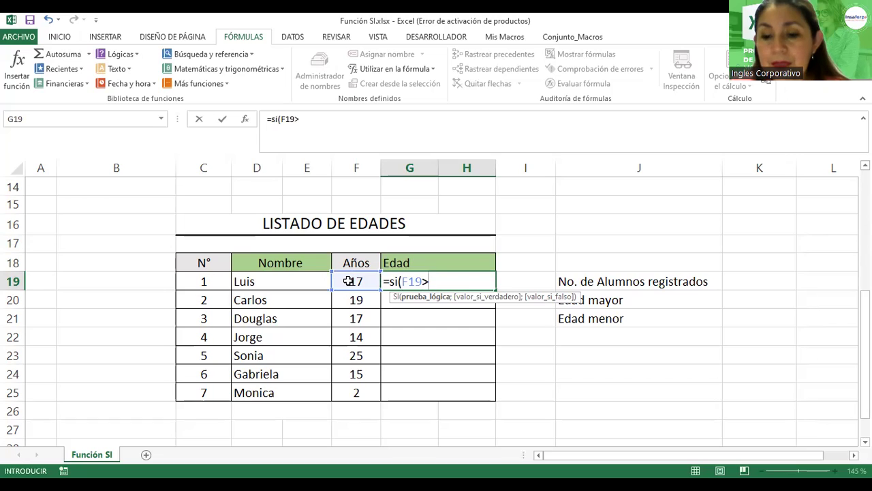
pyautogui.write('=18')
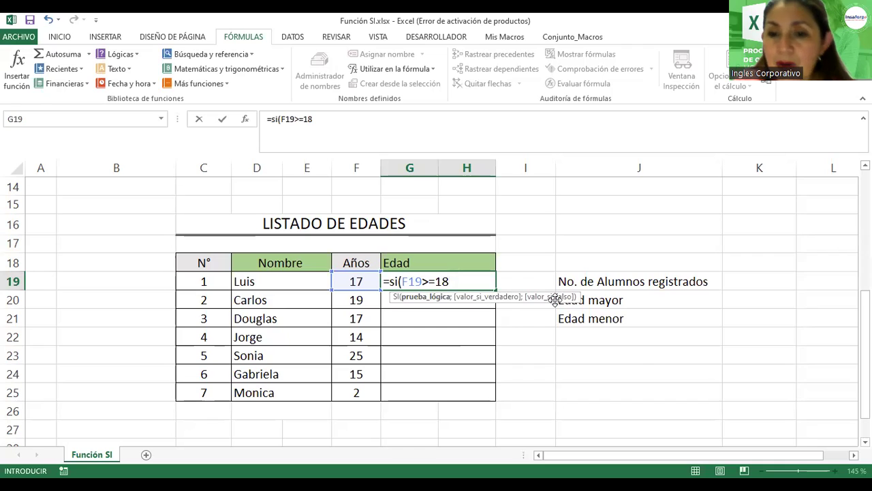
pyautogui.write(';')
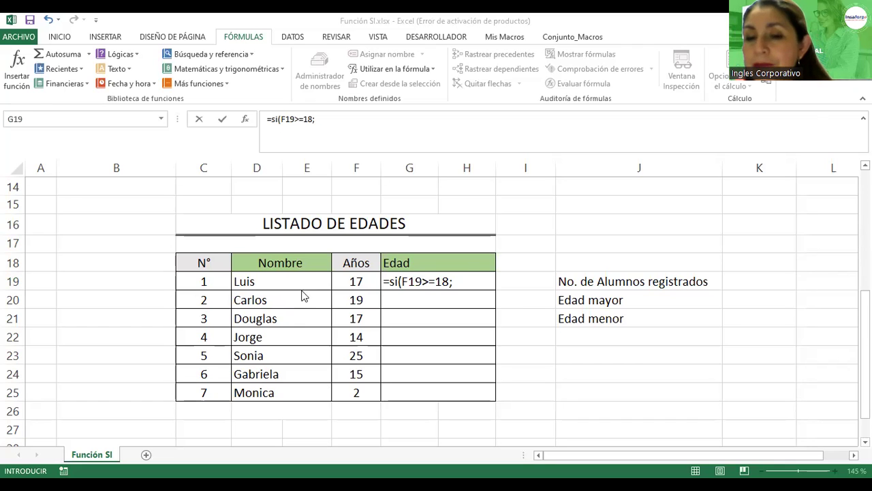
# Continue the SI formula in G19 with "Posee DUI" as the value if true.
pyautogui.click(466, 286)
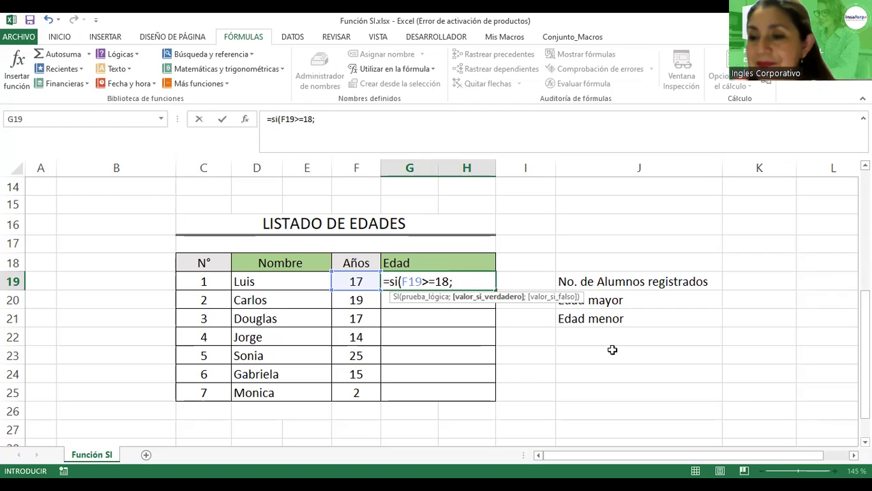
pyautogui.hotkey('alt', 'Tab')
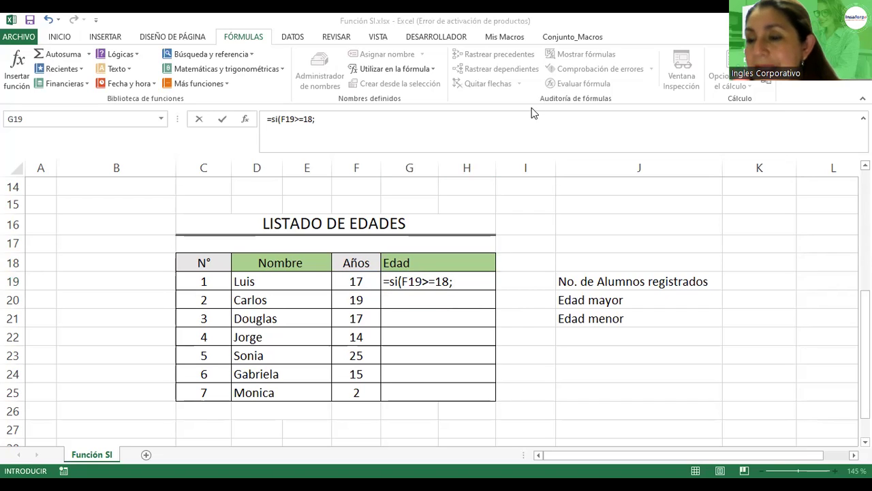
pyautogui.click(457, 281)
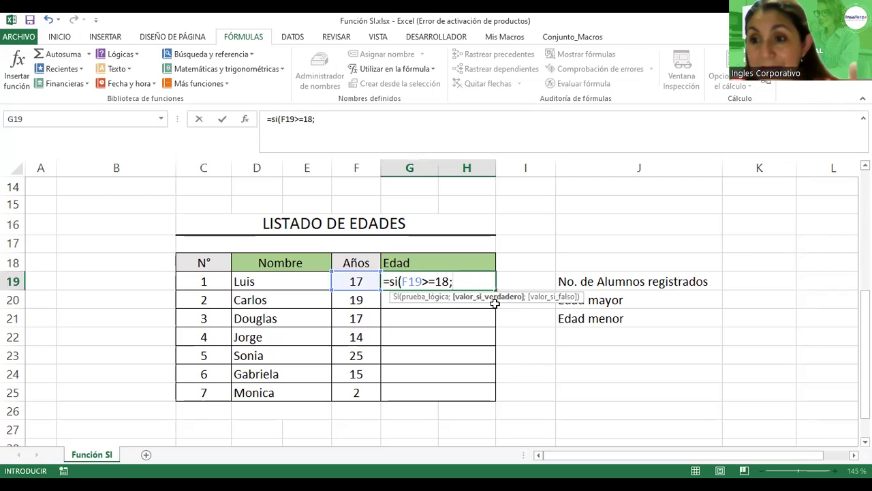
pyautogui.write('"')
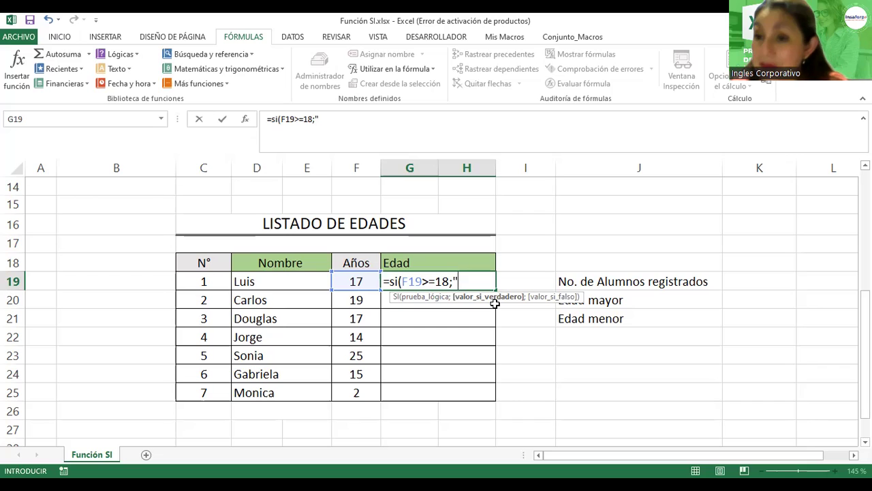
pyautogui.write('Posee DU')
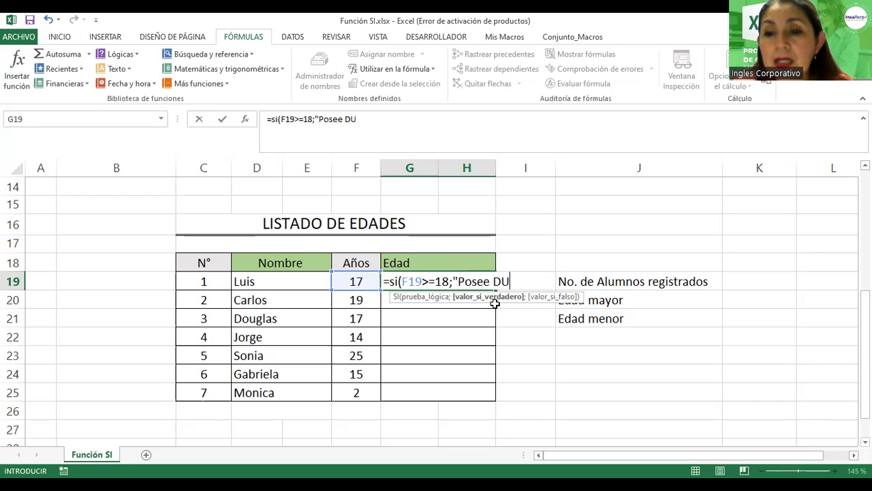
pyautogui.write('I"')
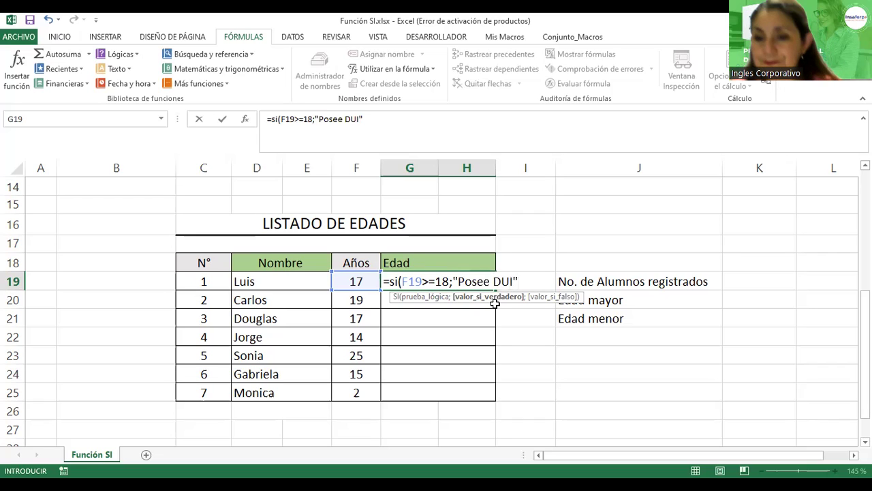
pyautogui.write(';')
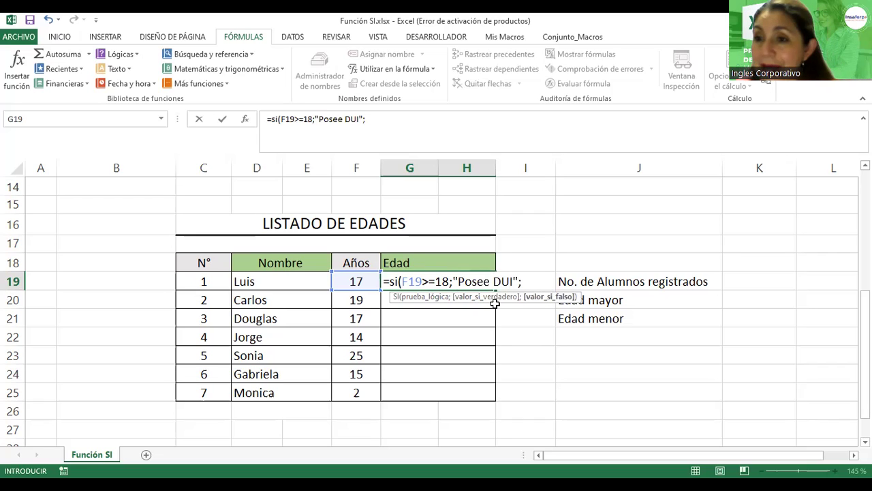
# Complete the SI formula in G19 with "Es menor de edad" as the value if false.
pyautogui.write('"Es ')
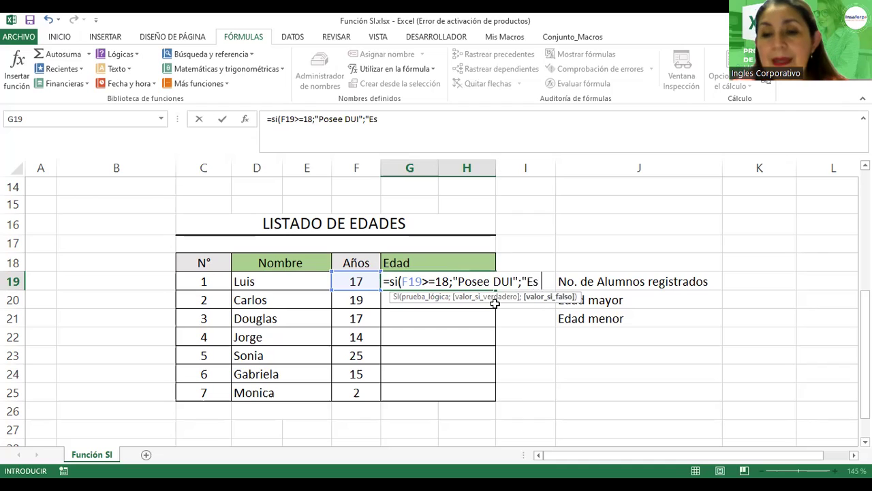
pyautogui.write('menor de ')
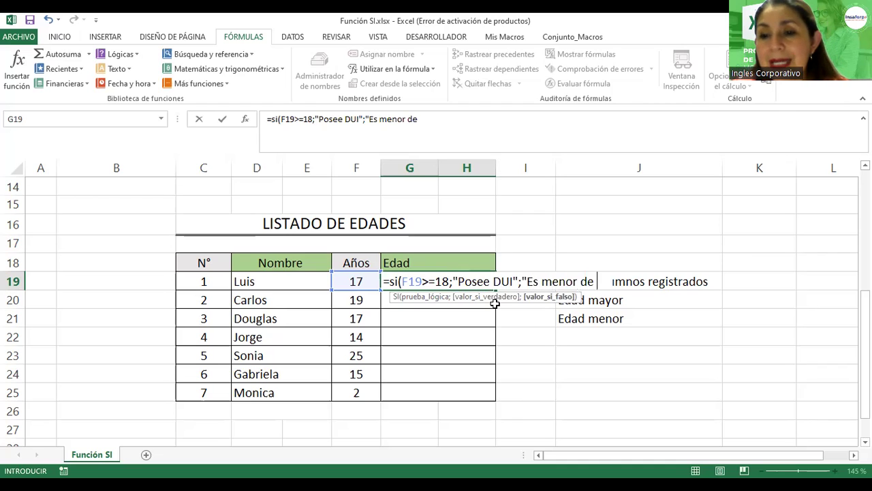
pyautogui.write('edad"')
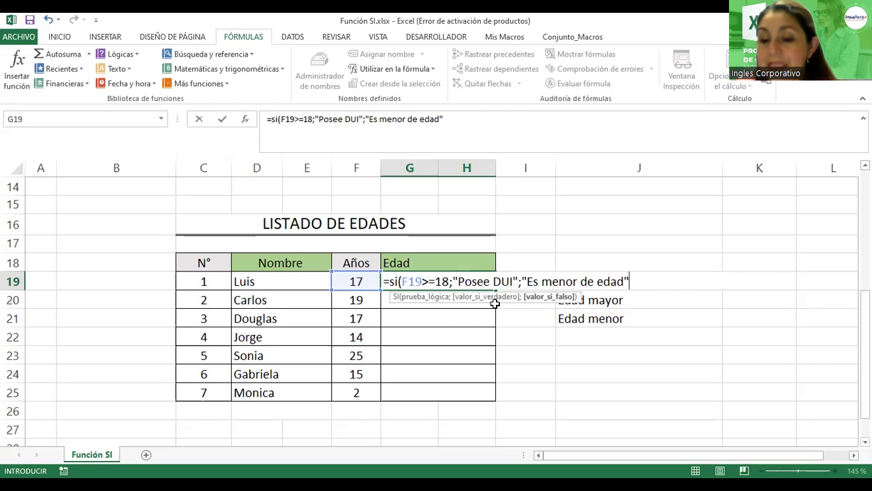
pyautogui.write(')')
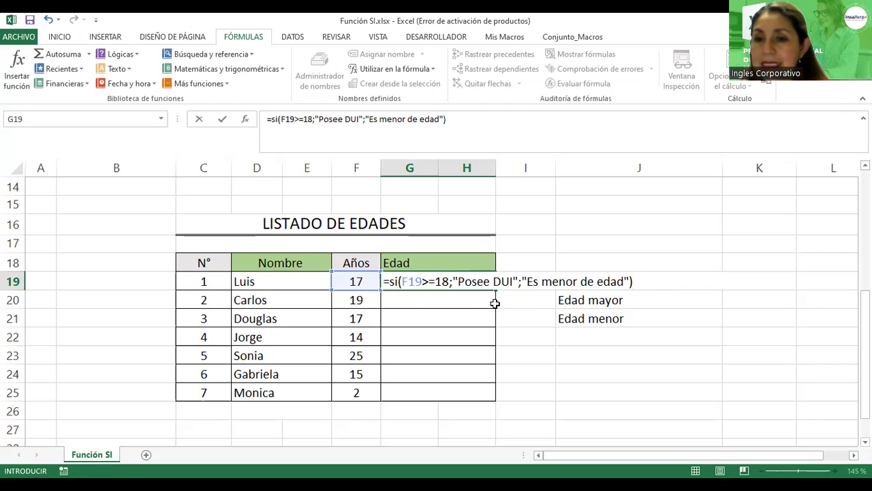
pyautogui.press('Return')
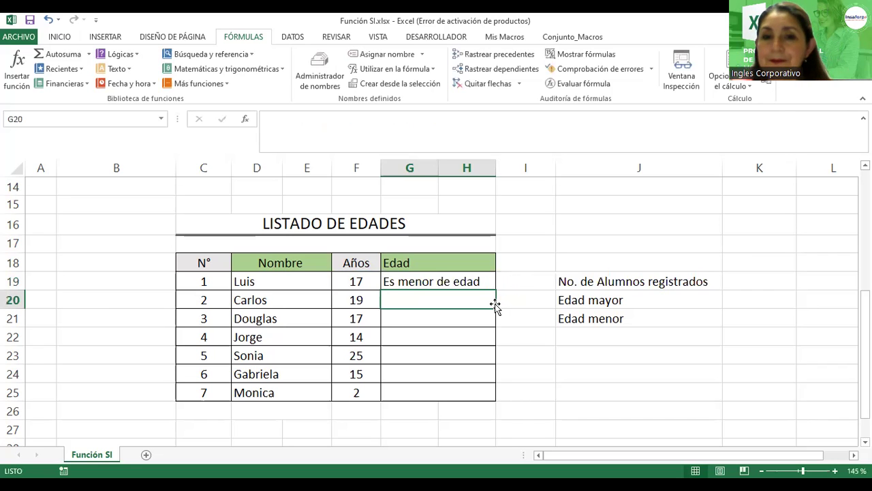
# Review the function name, logical test and both result texts of the SI formula in G19, leaving it as it is.
pyautogui.doubleClick(468, 282)
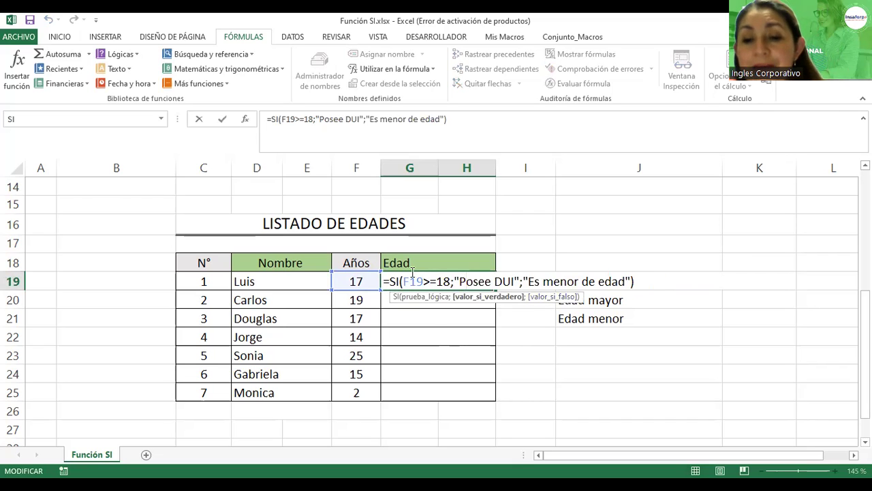
pyautogui.press('Return')
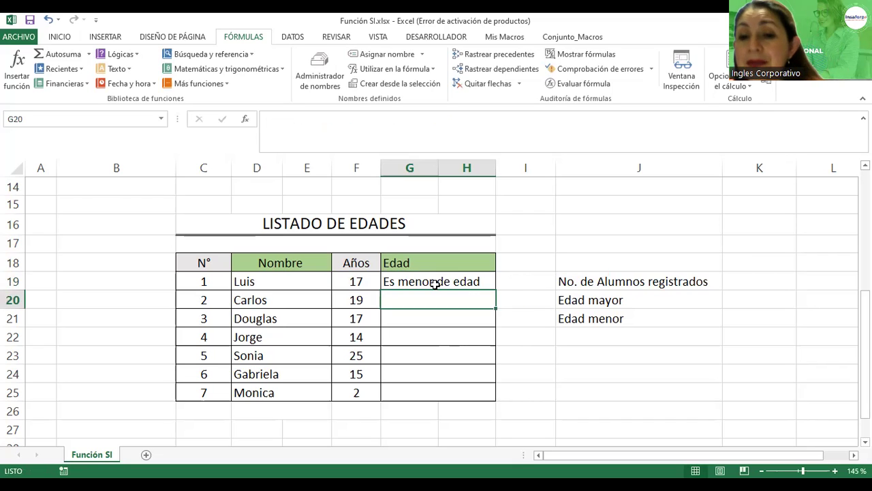
pyautogui.click(433, 285)
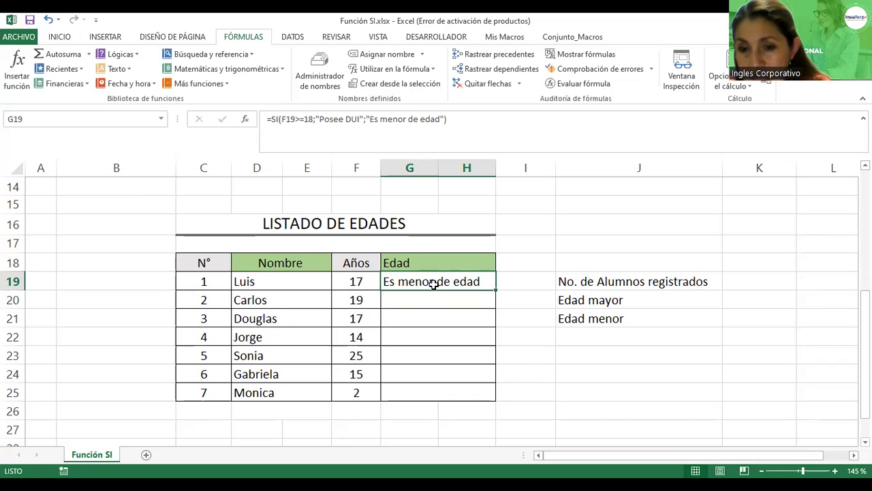
pyautogui.doubleClick(434, 284)
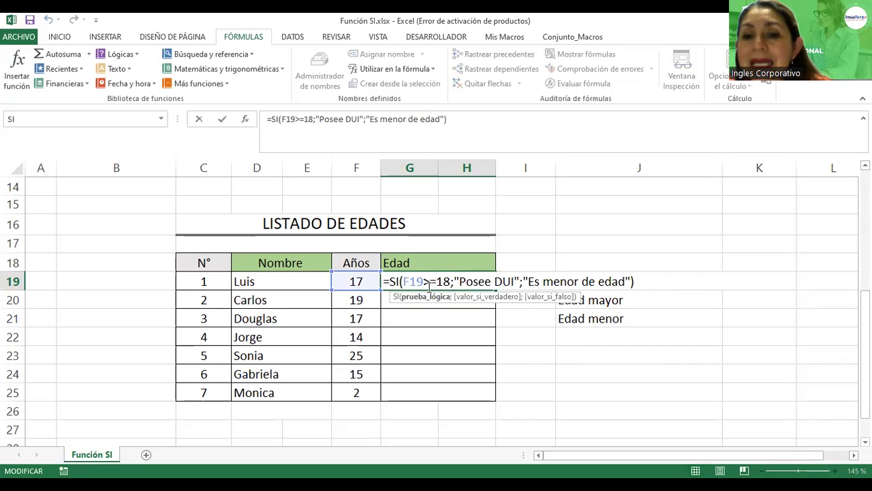
pyautogui.click(388, 281)
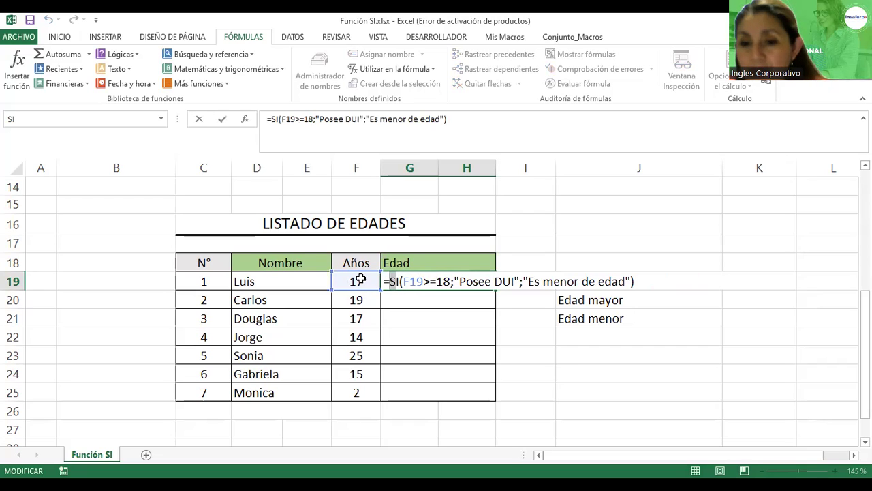
pyautogui.doubleClick(443, 281)
pyautogui.moveTo(428, 275); pyautogui.dragTo(404, 283)
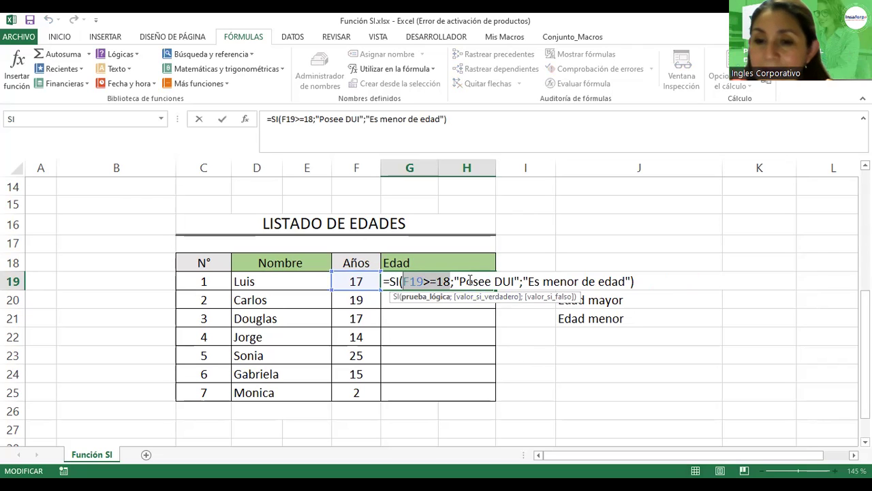
pyautogui.moveTo(455, 281); pyautogui.dragTo(515, 281)
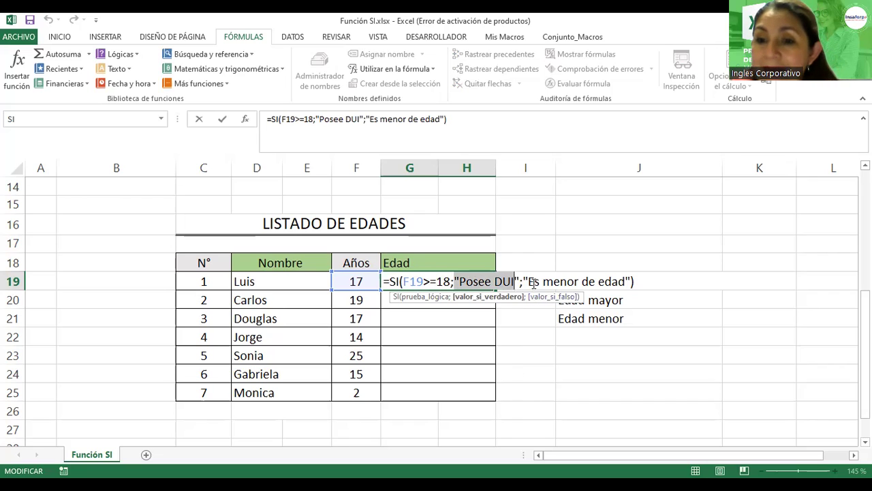
pyautogui.moveTo(526, 281); pyautogui.dragTo(631, 283)
pyautogui.press('Return')
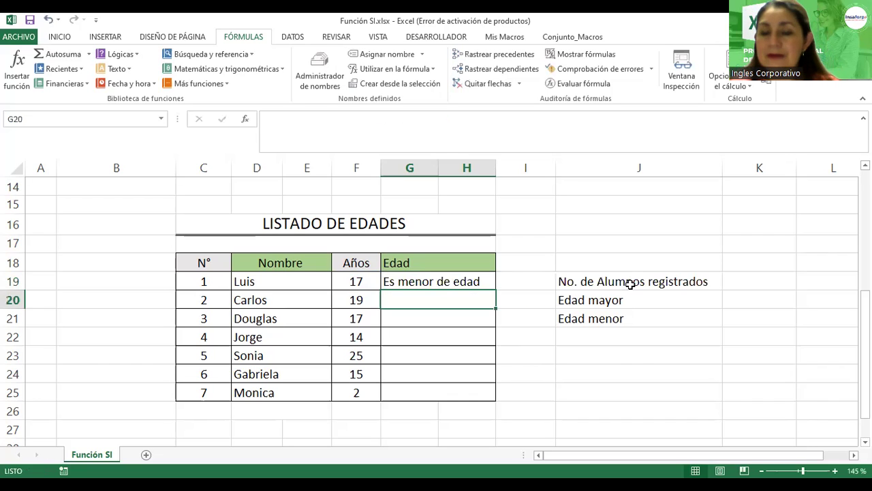
# Copy the SI formula from G19 down the Edad column through row 25.
pyautogui.click(482, 280)
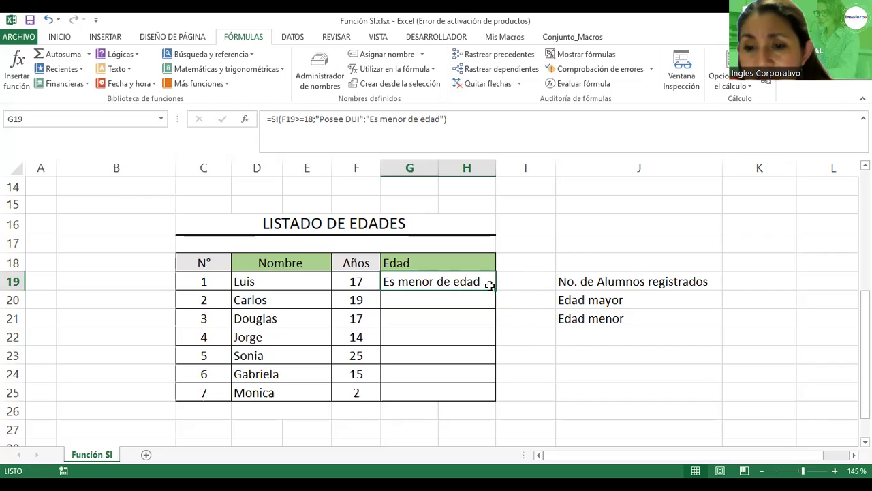
pyautogui.moveTo(494, 290); pyautogui.dragTo(497, 382)
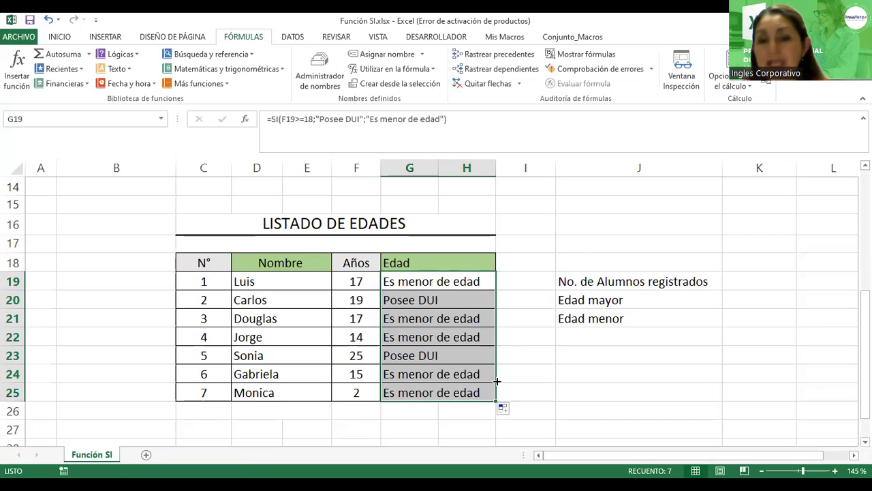
# Change the ages in the Años column to 18 in F19 and 21 in F22.
pyautogui.scroll(-1, 487, 295)
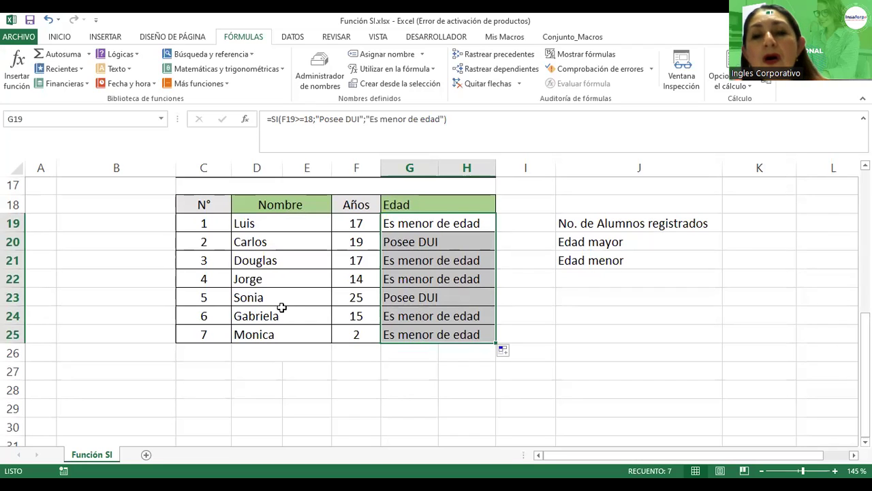
pyautogui.click(338, 223)
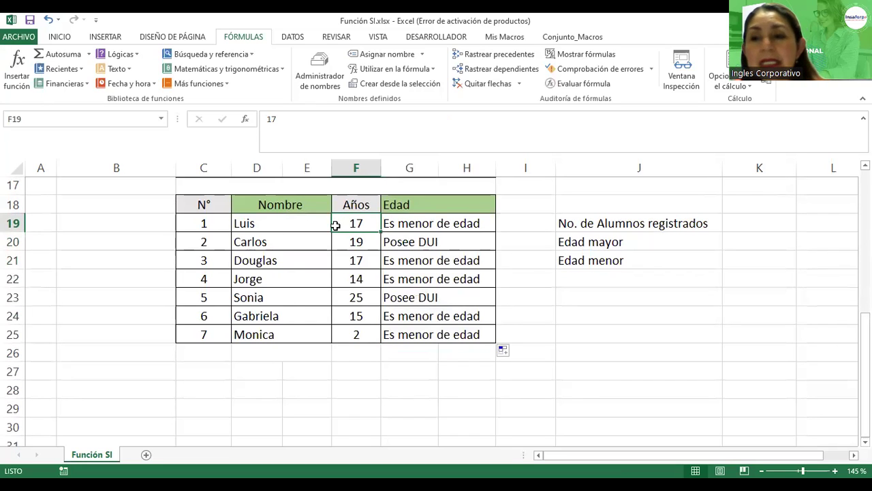
pyautogui.write('18')
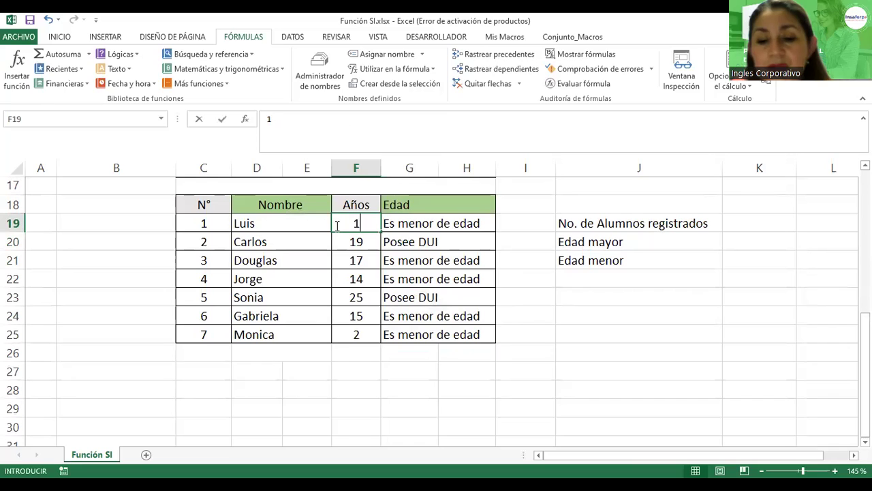
pyautogui.press('Return')
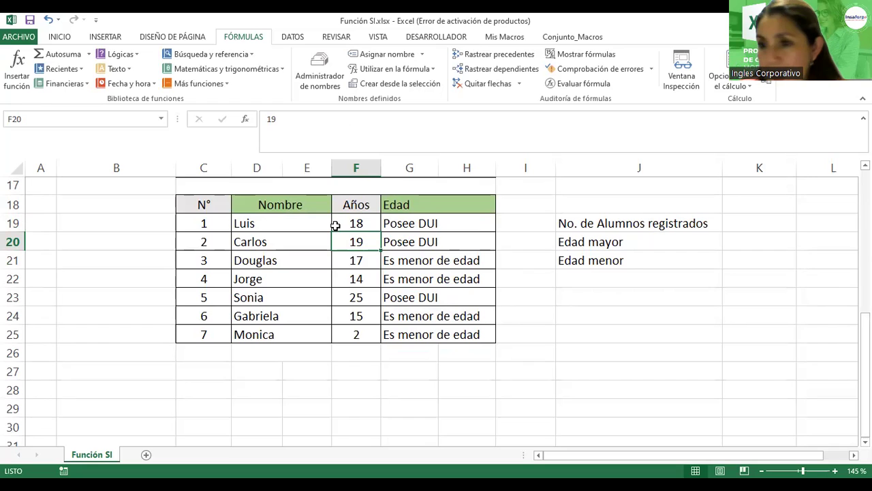
pyautogui.click(349, 279)
pyautogui.write('21')
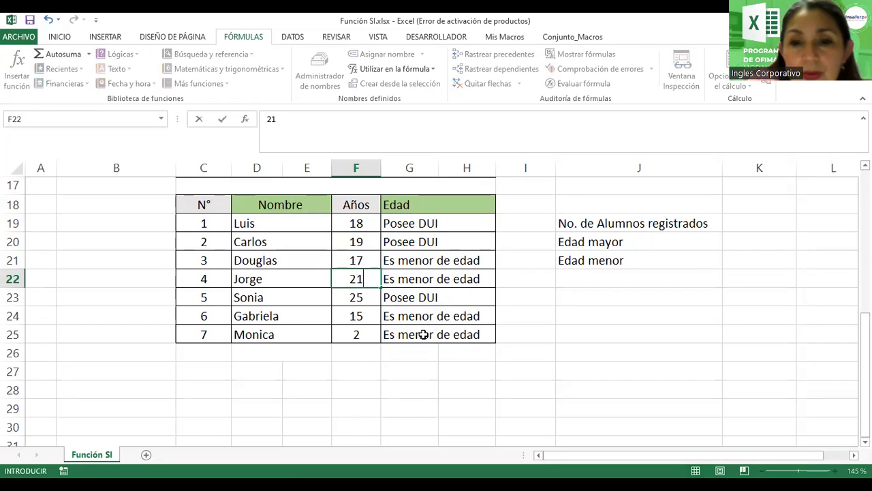
pyautogui.press('Return')
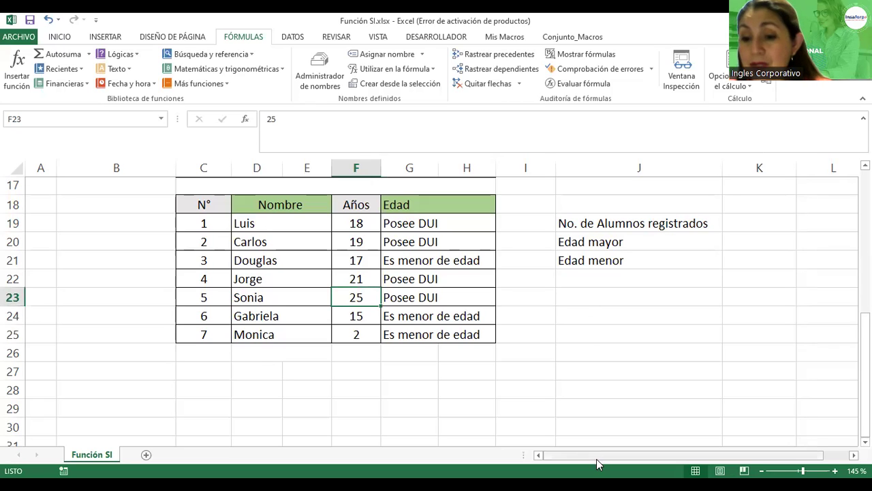
# Count the registered students in K19 with the CONTAR function over the range C19:C25.
pyautogui.hscroll(1, 632, 453)
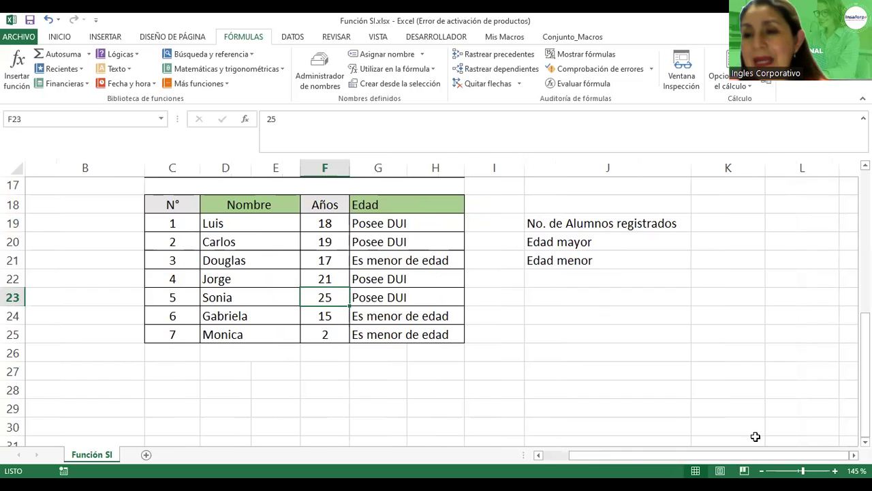
pyautogui.click(854, 455)
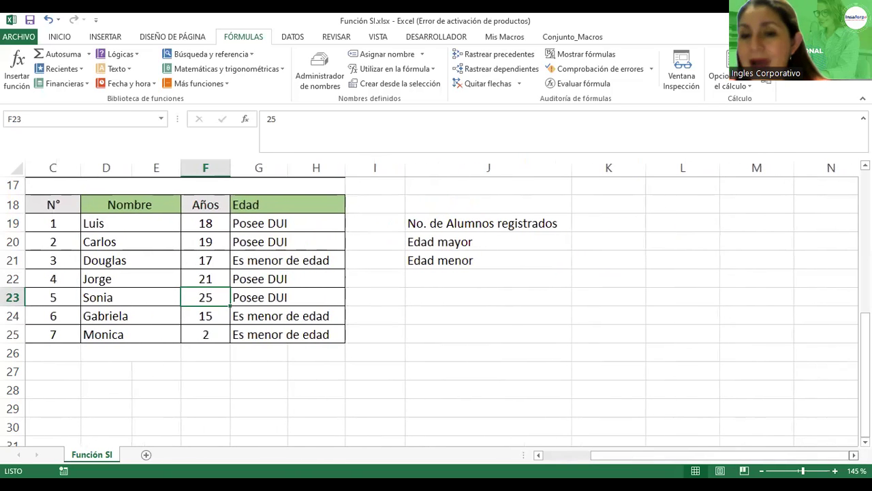
pyautogui.click(565, 225)
pyautogui.click(621, 230)
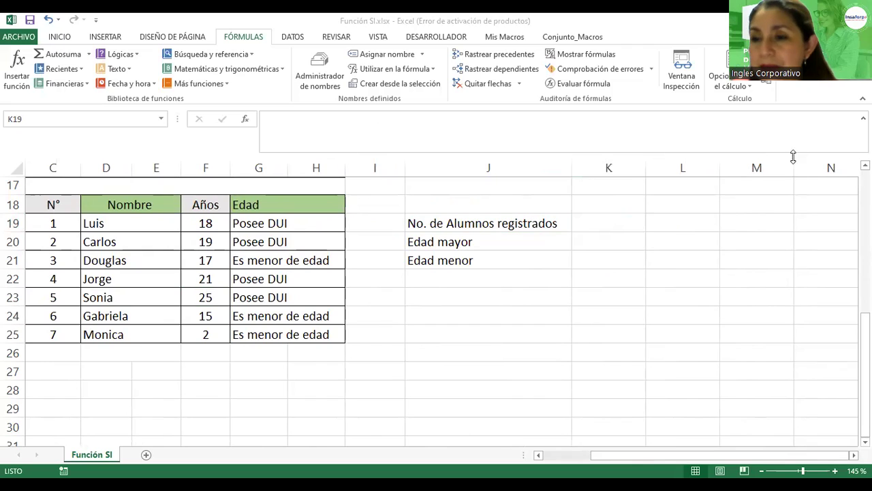
pyautogui.click(831, 154)
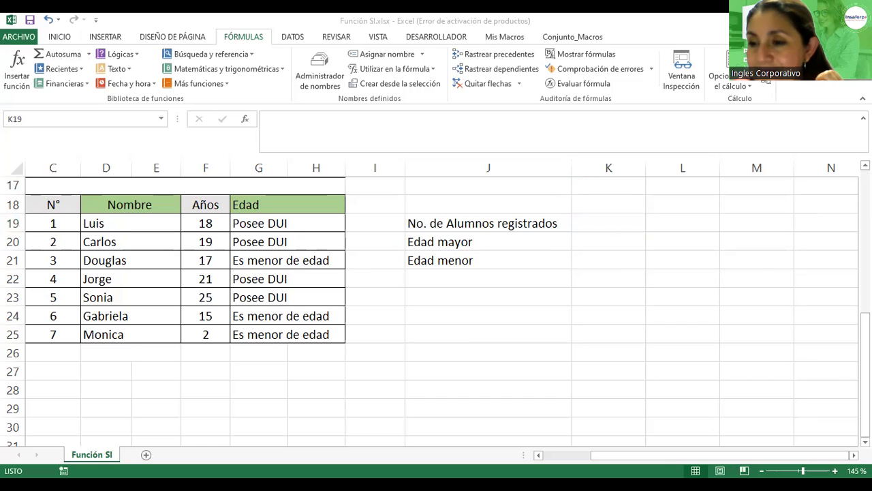
pyautogui.click(602, 227)
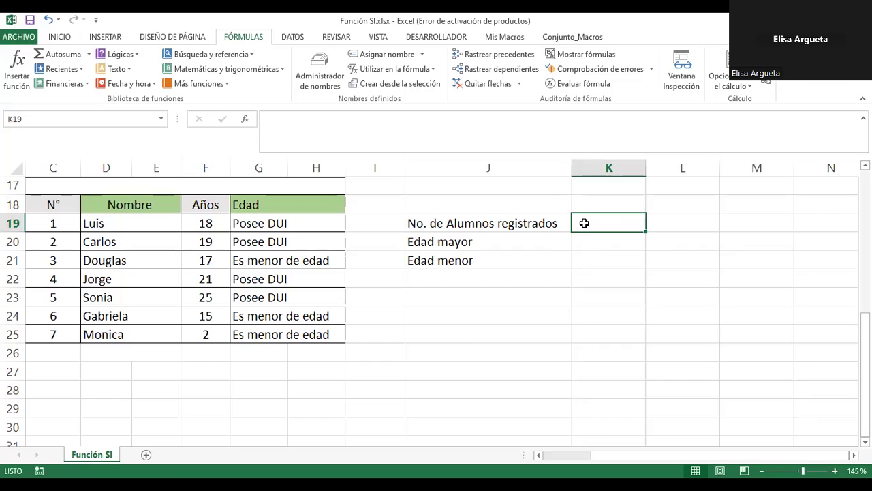
pyautogui.write('=')
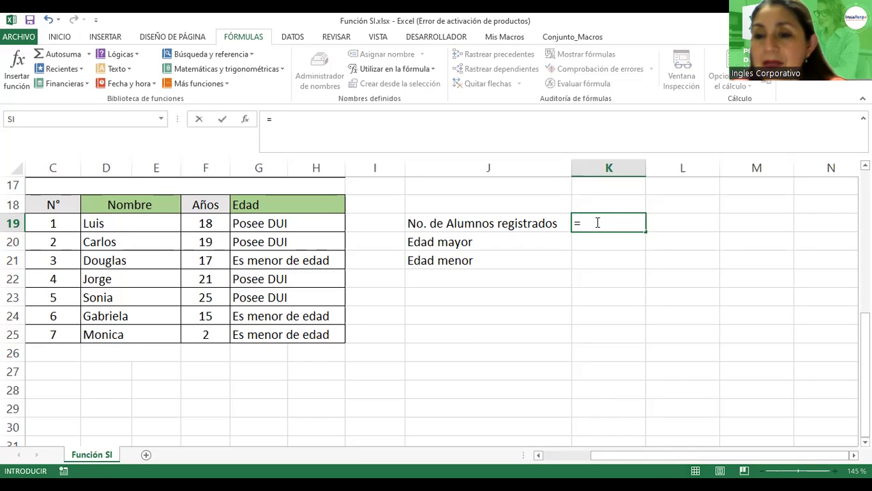
pyautogui.write('contar')
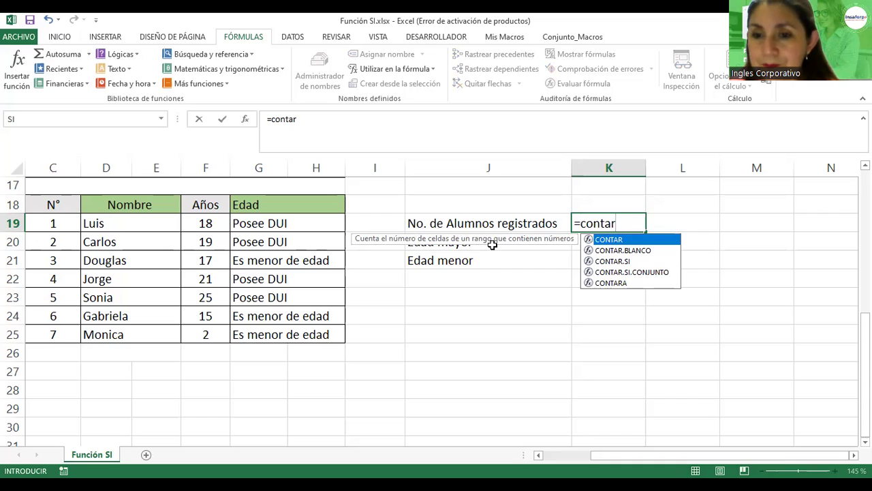
pyautogui.doubleClick(609, 240)
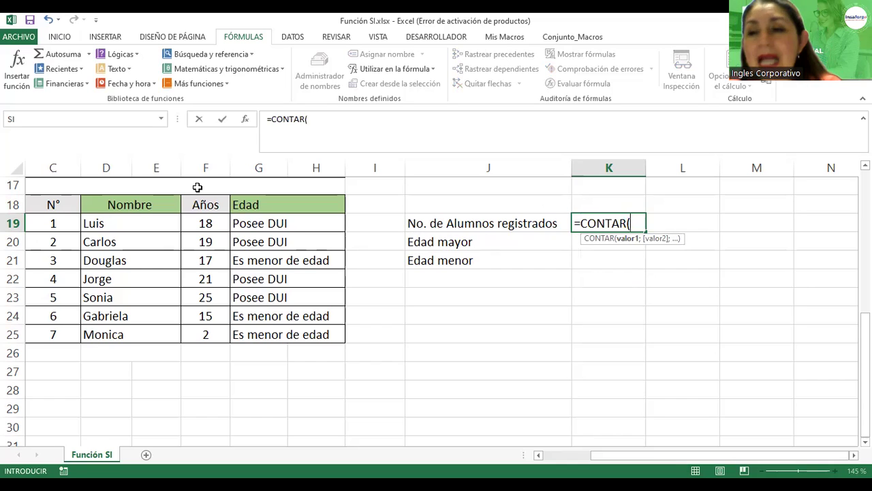
pyautogui.moveTo(49, 225); pyautogui.dragTo(49, 333)
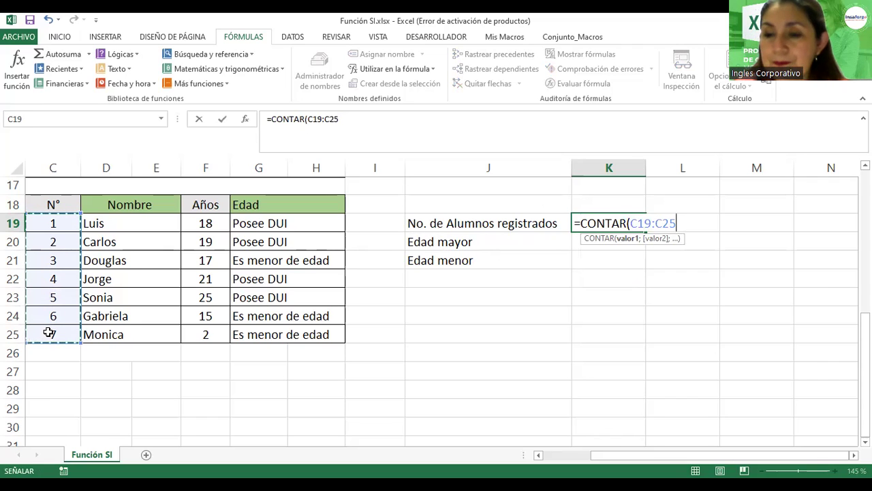
pyautogui.press('Return')
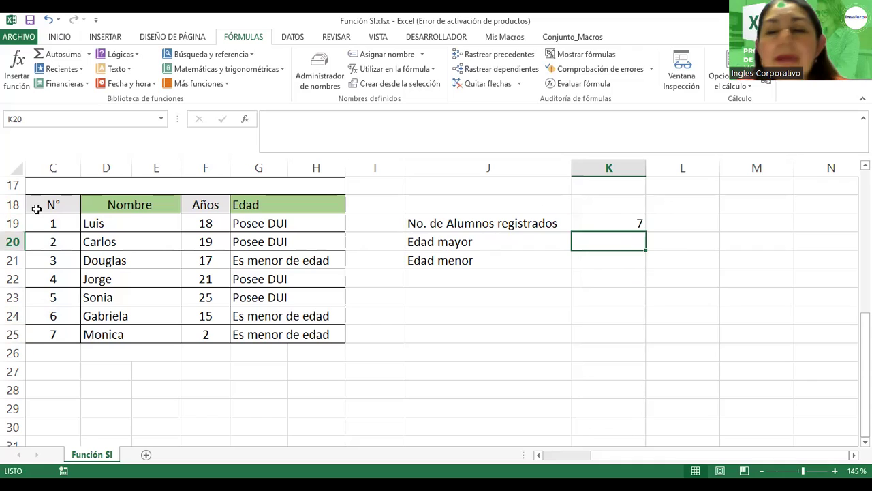
# Set the font colour of the N° values in C19:C25 to white.
pyautogui.moveTo(56, 224); pyautogui.dragTo(55, 334)
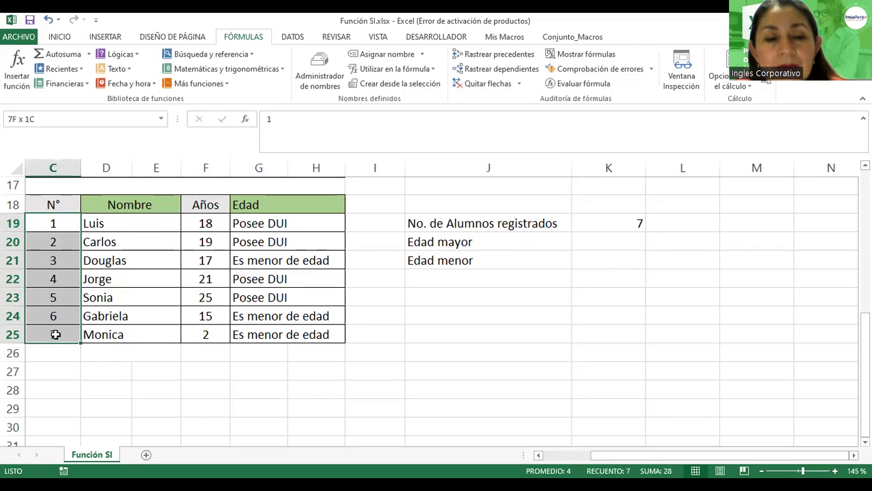
pyautogui.click(56, 38)
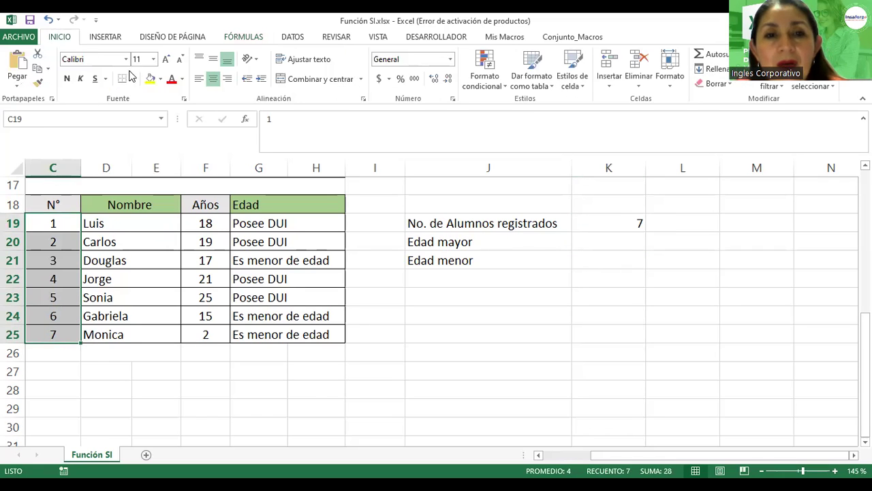
pyautogui.click(182, 80)
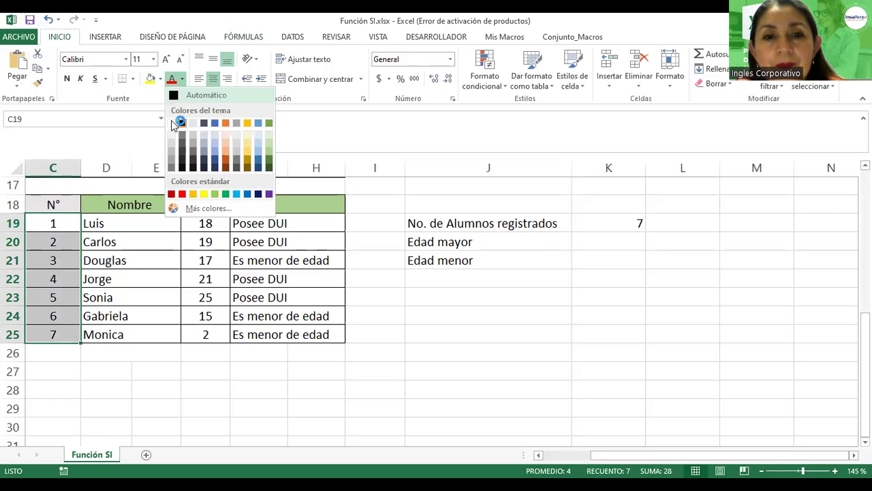
pyautogui.click(179, 123)
pyautogui.click(205, 297)
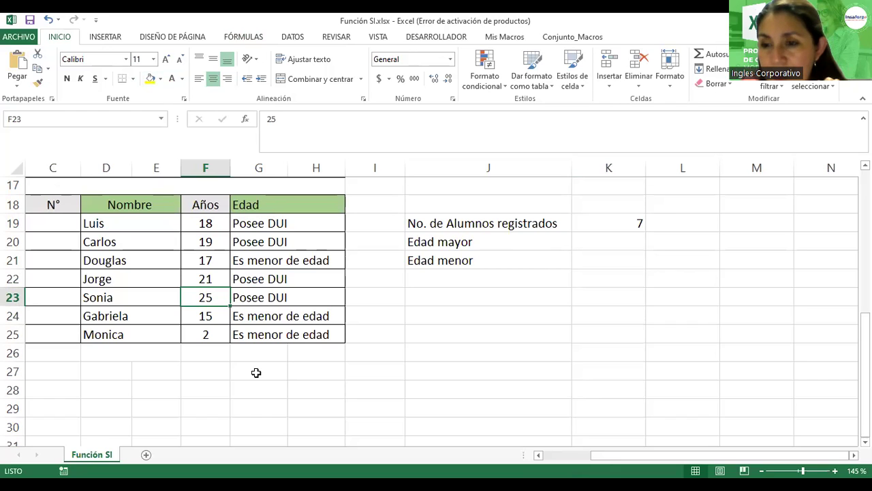
# Count the non-empty student names in L19 with the CONTARA function over the range D19:E25.
pyautogui.click(690, 219)
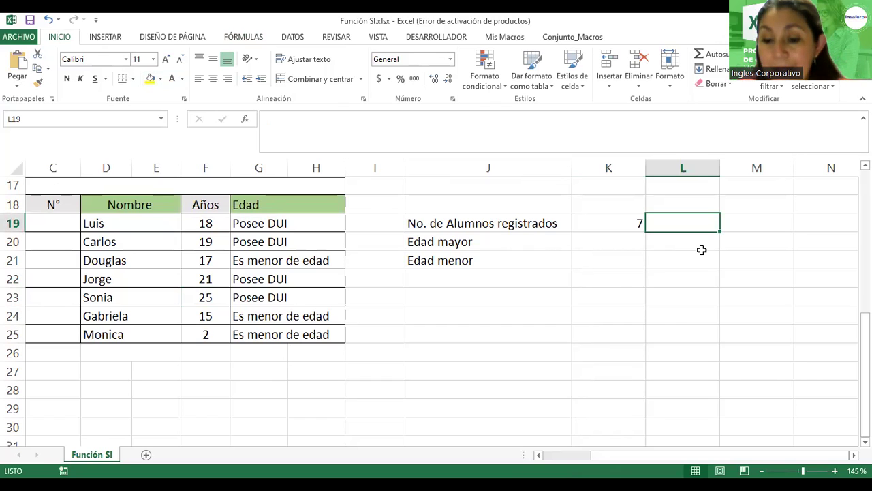
pyautogui.write('=')
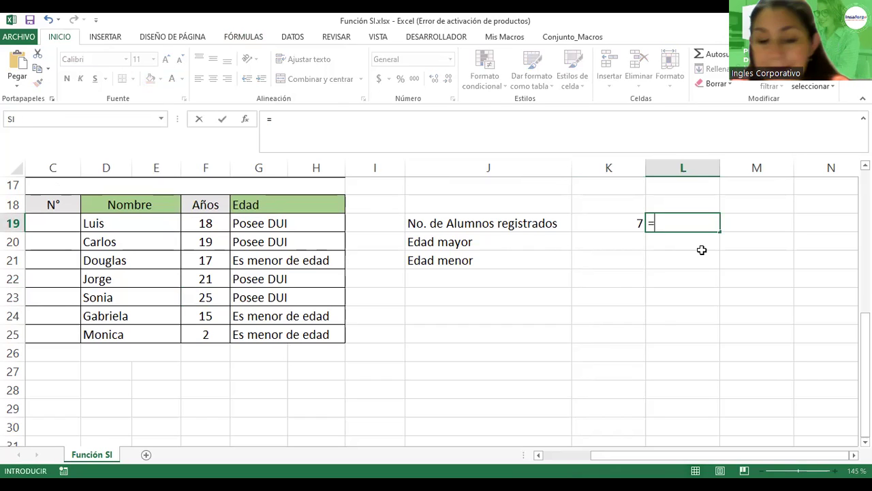
pyautogui.write('contar')
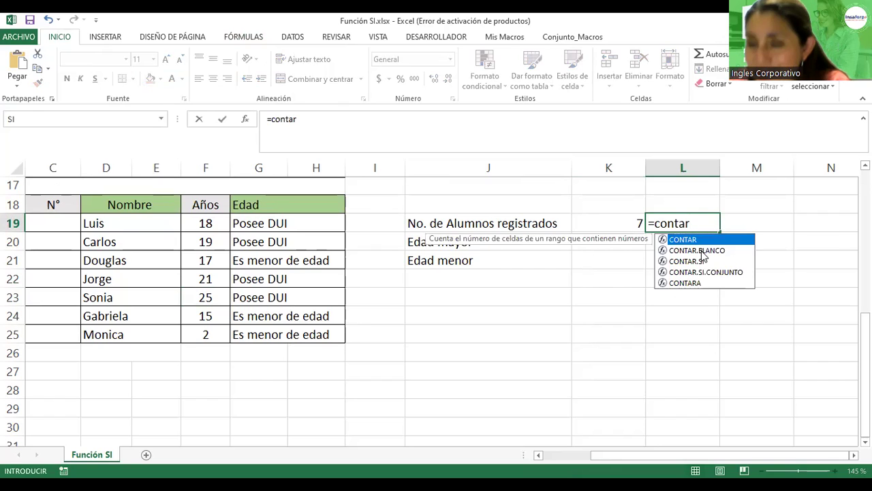
pyautogui.click(690, 282)
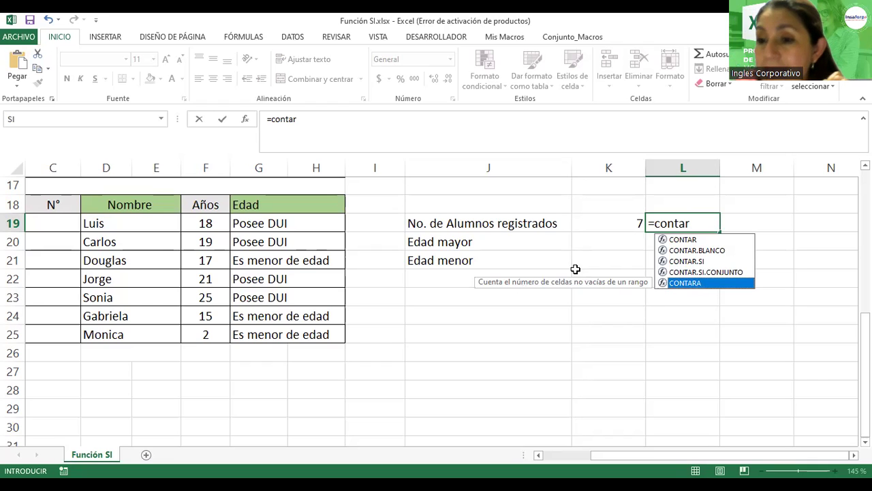
pyautogui.doubleClick(698, 281)
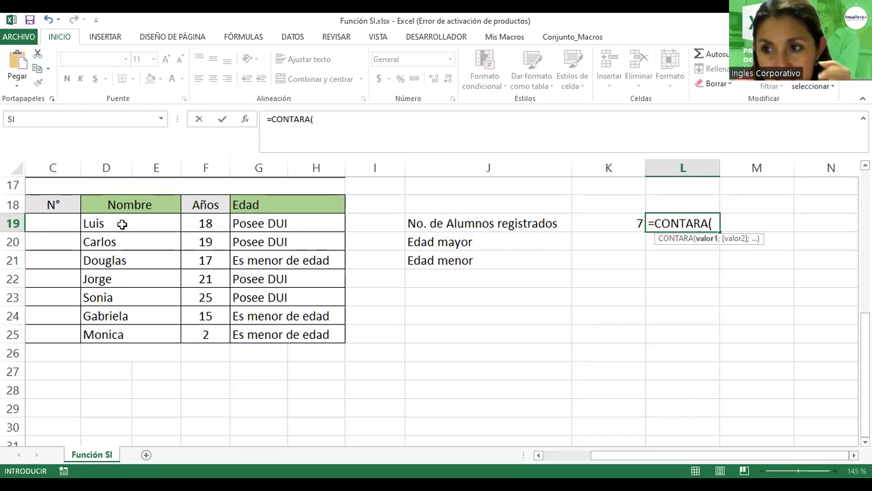
pyautogui.moveTo(122, 224); pyautogui.dragTo(120, 246)
pyautogui.moveTo(113, 321); pyautogui.dragTo(111, 333)
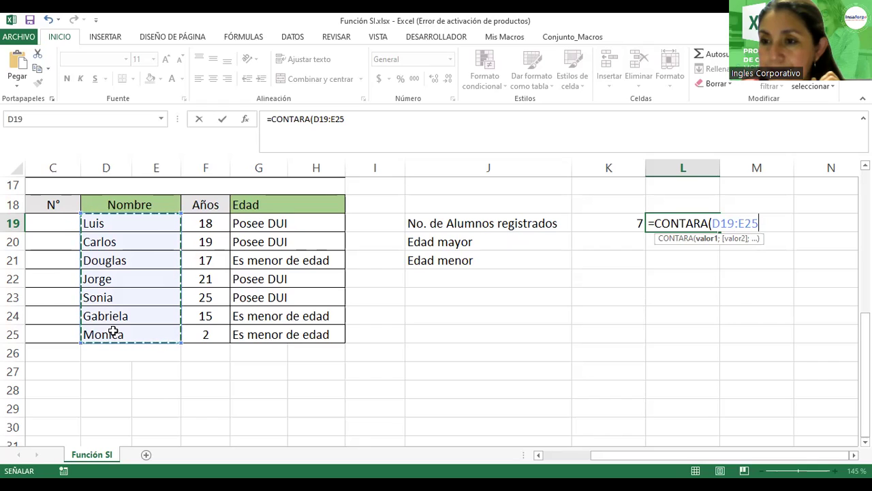
pyautogui.press('Return')
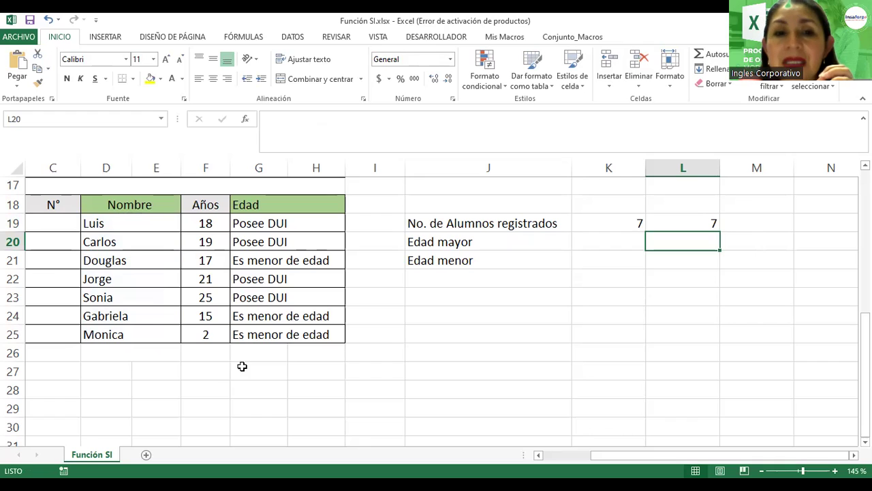
# Clear the student names in D20 and D23 to test how the CONTARA count responds.
pyautogui.click(164, 224)
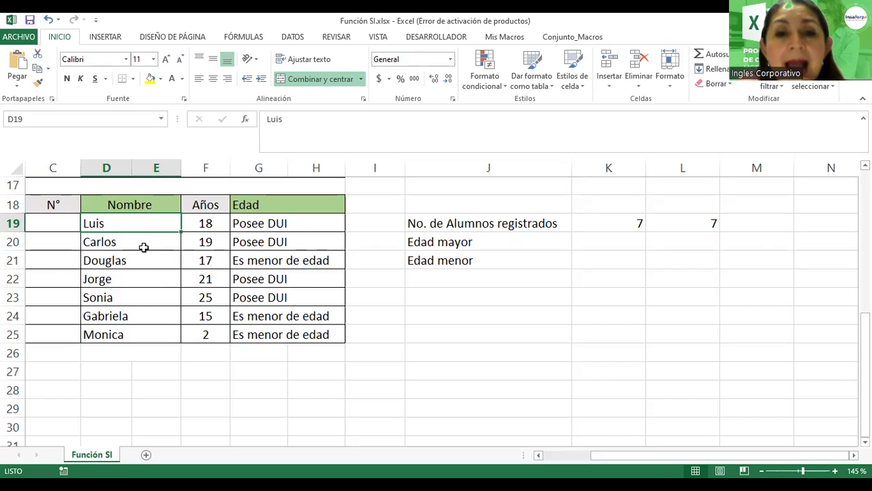
pyautogui.click(133, 244)
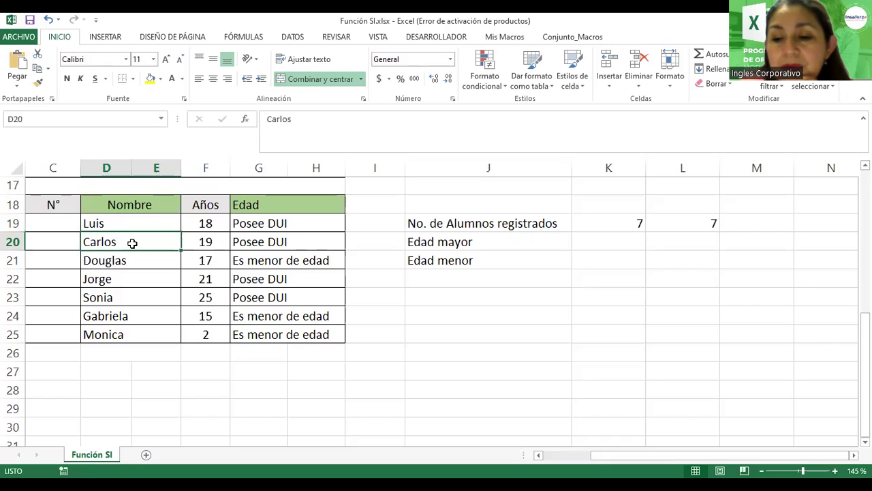
pyautogui.press('Delete')
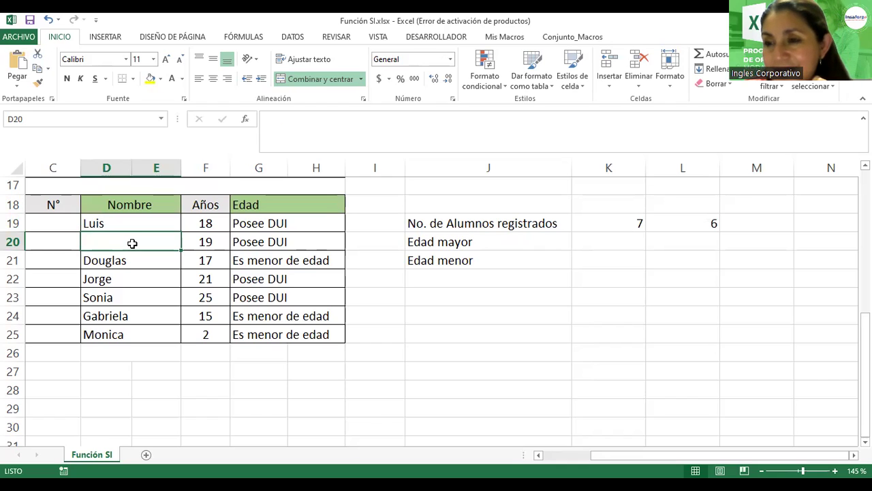
pyautogui.click(104, 295)
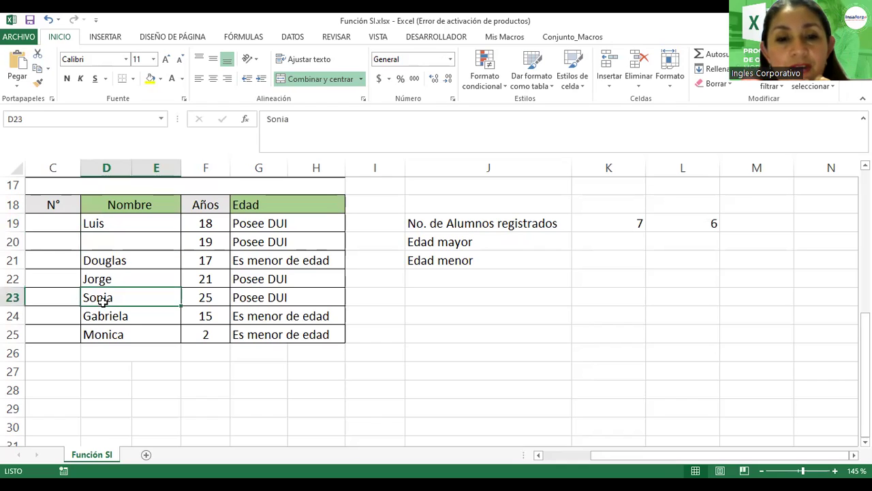
pyautogui.press('Delete')
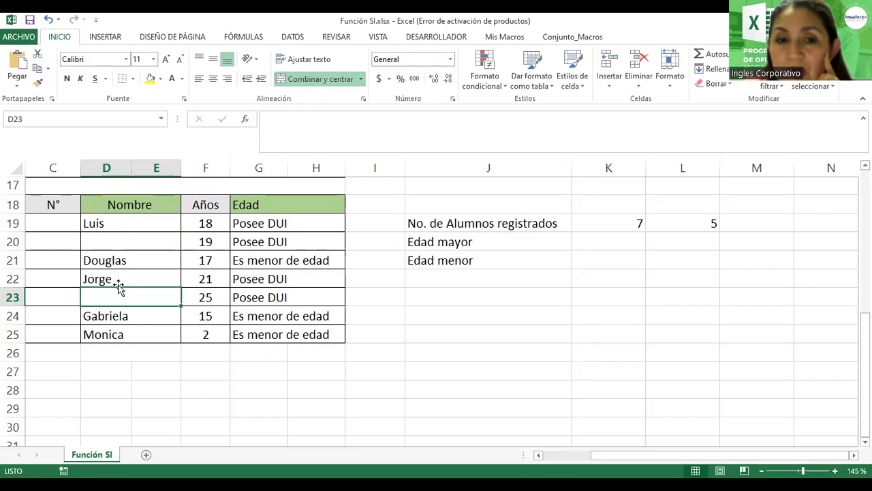
# Check the remaining names in the Nombre column and inspect the range used by the CONTARA formula in L19.
pyautogui.click(125, 227)
pyautogui.click(126, 266)
pyautogui.click(105, 284)
pyautogui.click(110, 313)
pyautogui.click(109, 334)
pyautogui.doubleClick(688, 225)
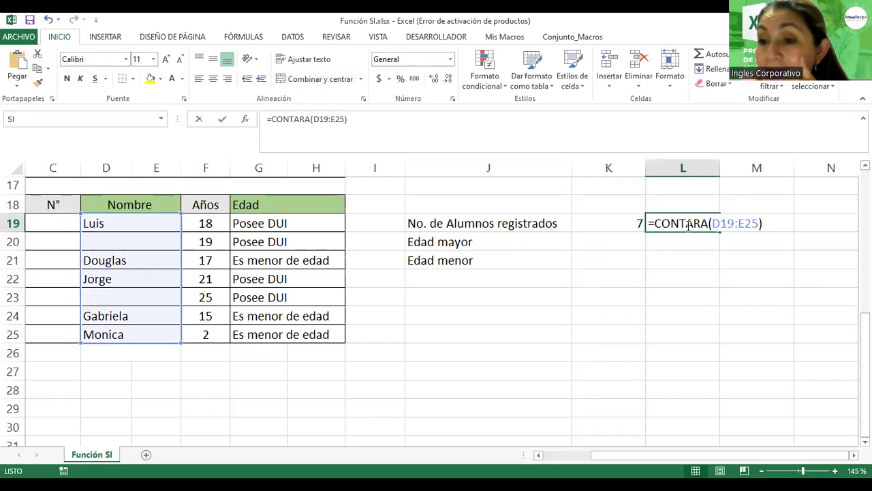
pyautogui.moveTo(712, 223); pyautogui.dragTo(759, 223)
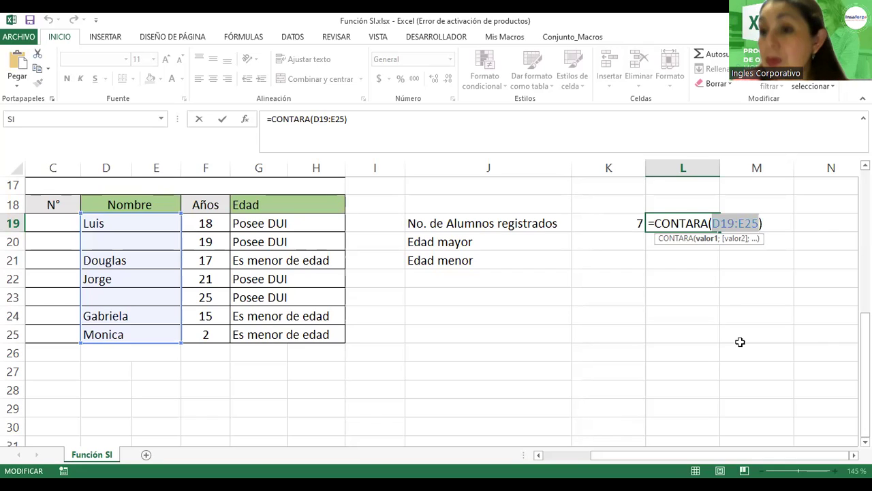
pyautogui.press('Return')
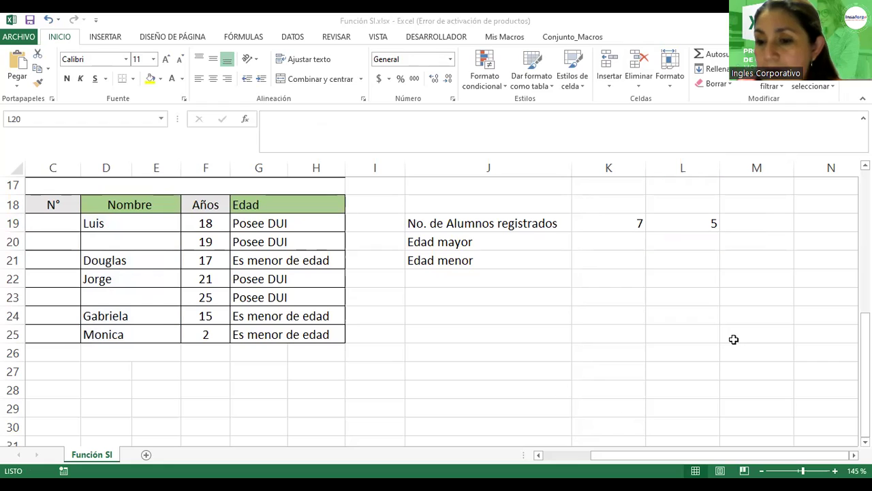
# Calculate the Edad mayor value in K20 with the MAX function over the ages in F19:F25.
pyautogui.click(604, 243)
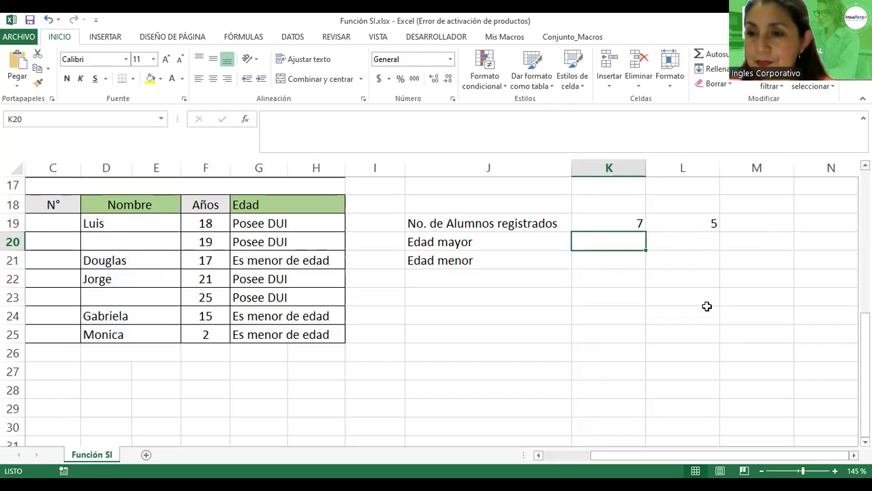
pyautogui.write('=')
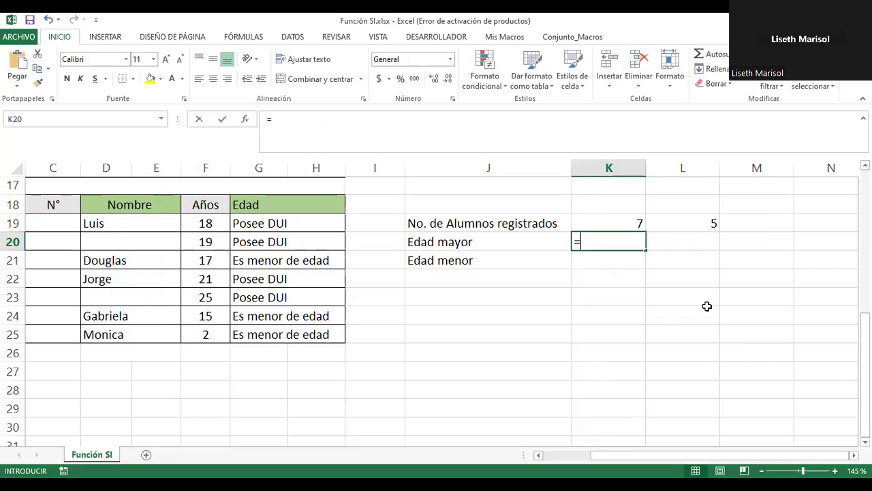
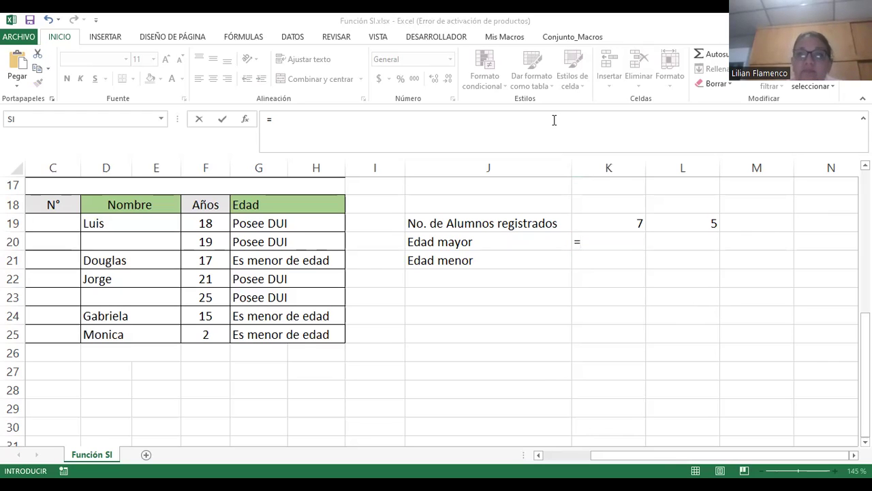
pyautogui.click(610, 240)
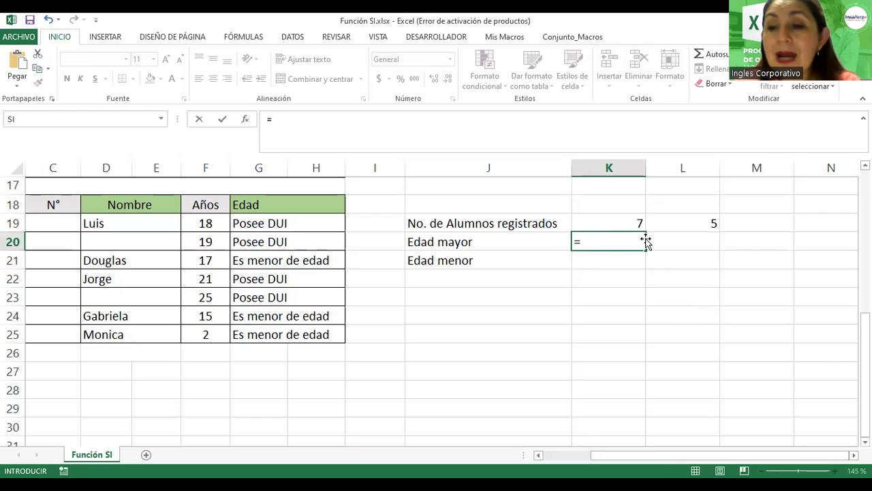
pyautogui.write('max(')
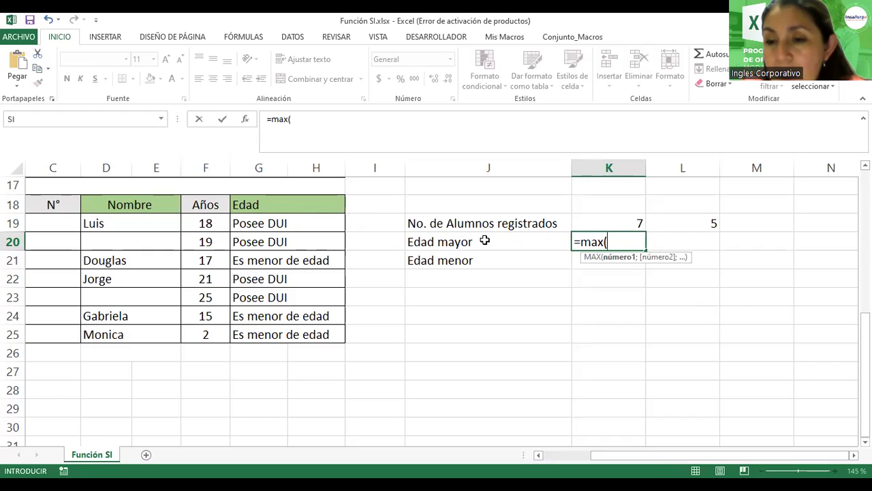
pyautogui.click(198, 223)
pyautogui.moveTo(198, 223); pyautogui.dragTo(196, 335)
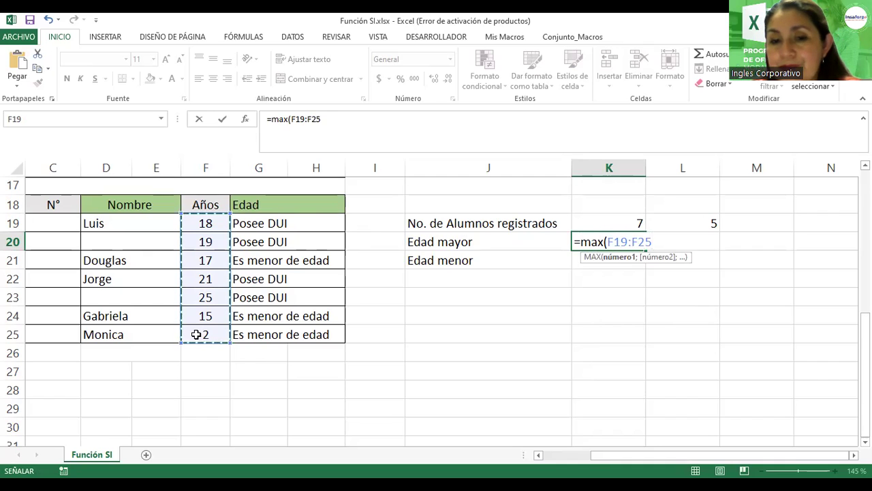
pyautogui.press('Return')
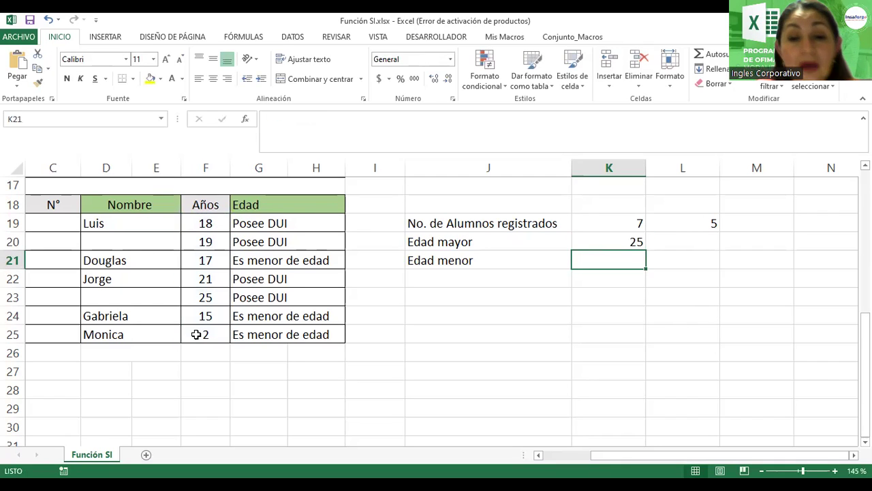
# Re-enter the deleted student first names in D23 and D20 of the Nombre column.
pyautogui.click(209, 297)
pyautogui.click(128, 298)
pyautogui.write('Sonia')
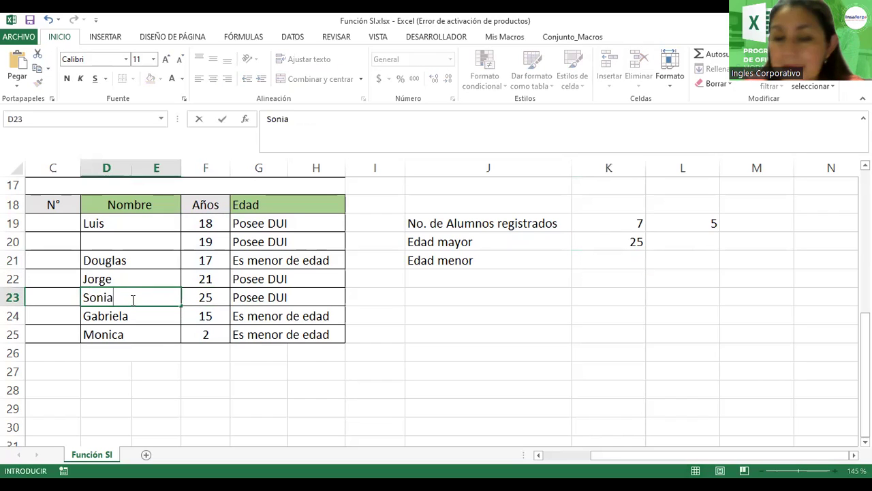
pyautogui.click(116, 237)
pyautogui.write('Carlos')
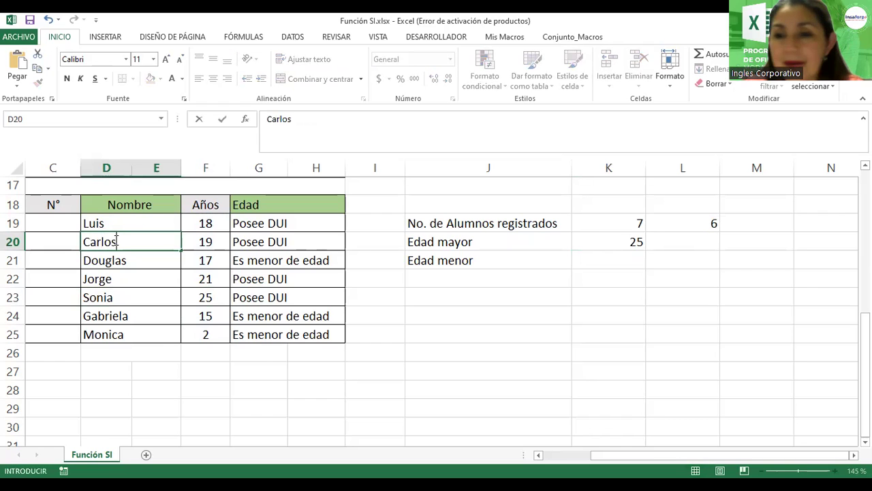
pyautogui.press('Return')
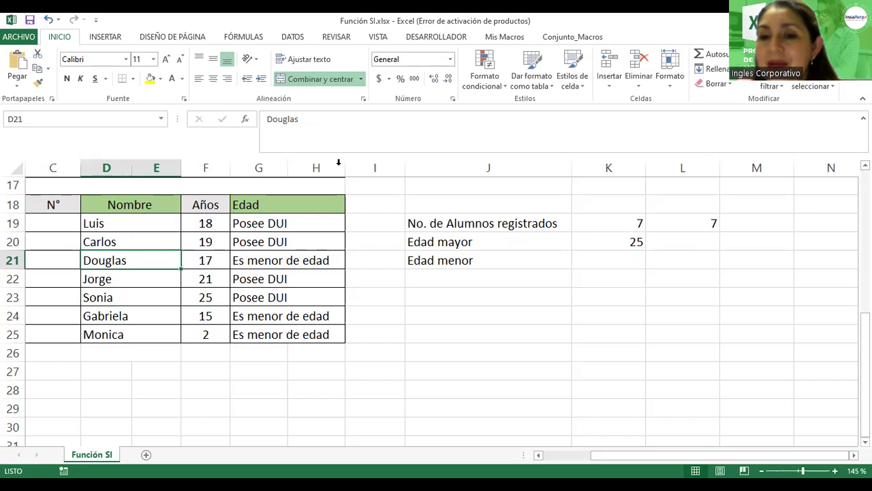
# Calculate the Edad menor value in K21 with the MIN function over the ages in F19:F25.
pyautogui.click(592, 261)
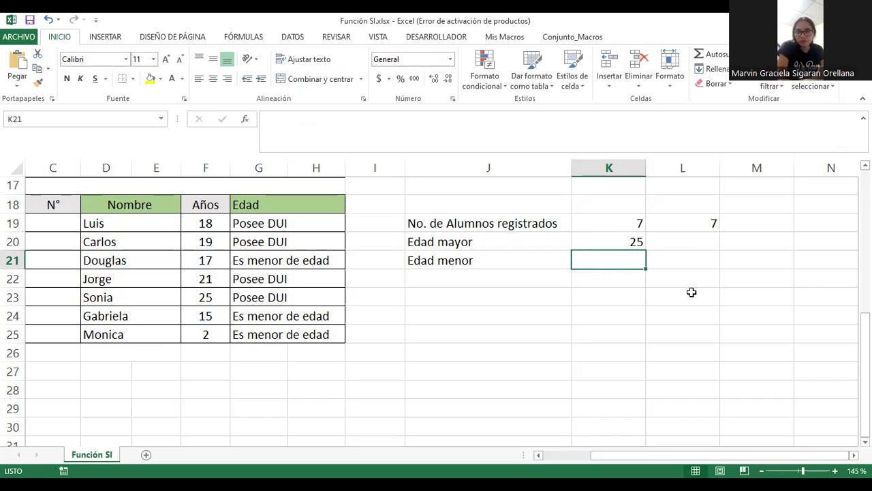
pyautogui.write('=')
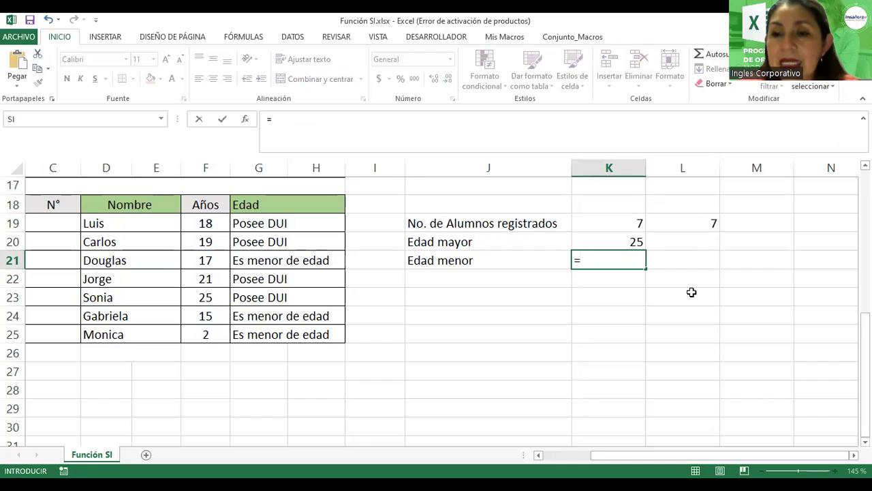
pyautogui.write('min(')
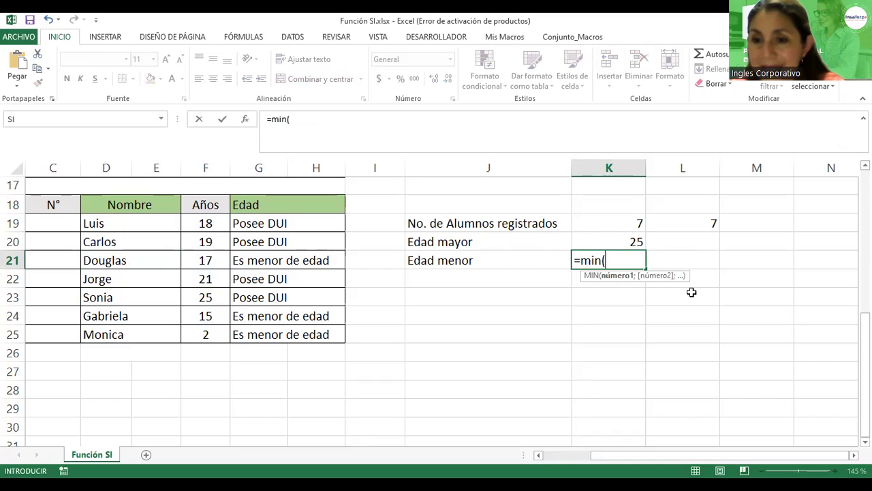
pyautogui.moveTo(206, 218); pyautogui.dragTo(206, 248)
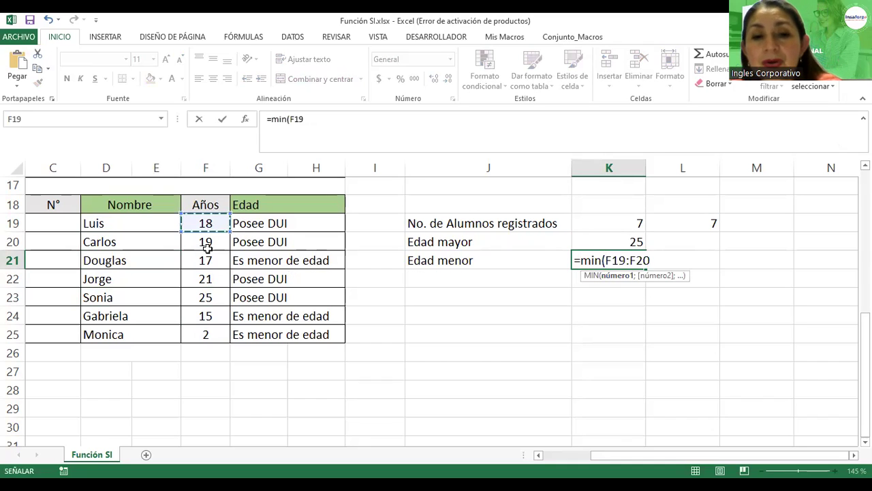
pyautogui.moveTo(207, 315); pyautogui.dragTo(210, 333)
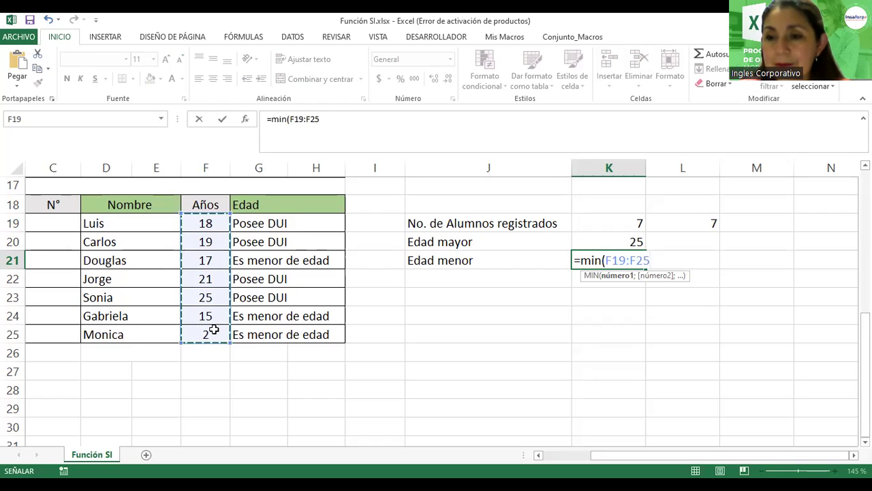
pyautogui.press('Return')
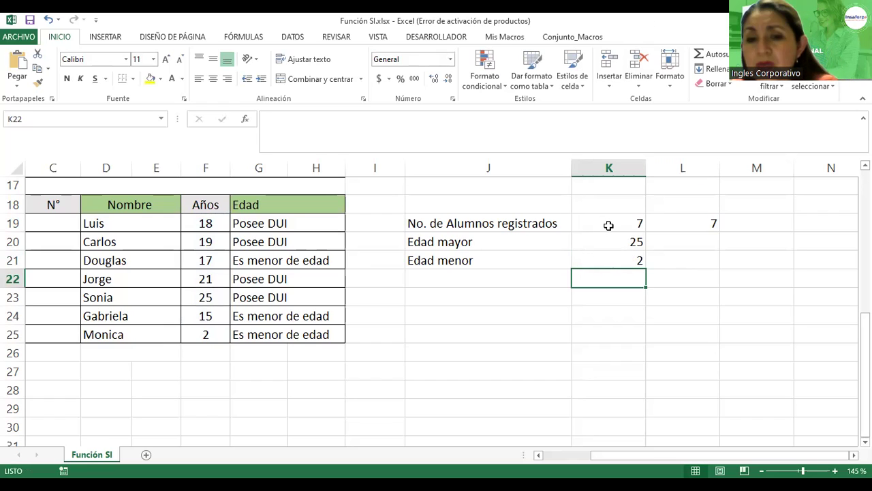
# Make the results in K19:K21 bold and give them a light green fill.
pyautogui.moveTo(608, 226); pyautogui.dragTo(609, 261)
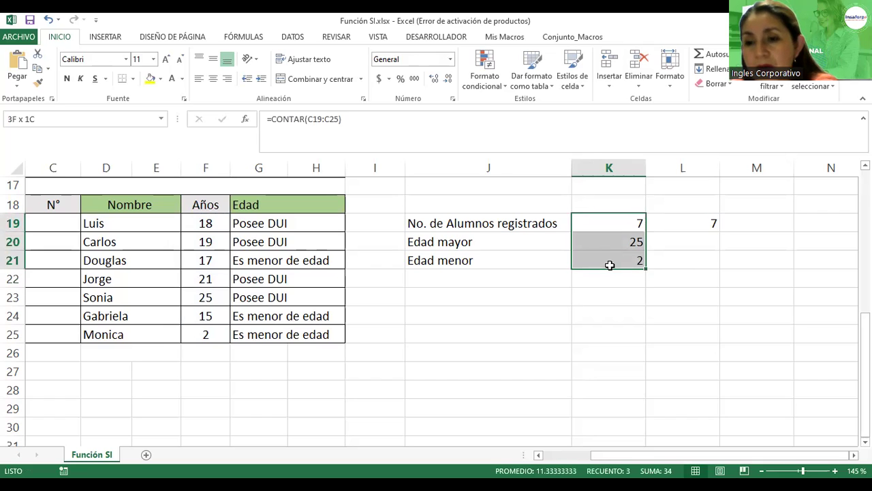
pyautogui.click(66, 78)
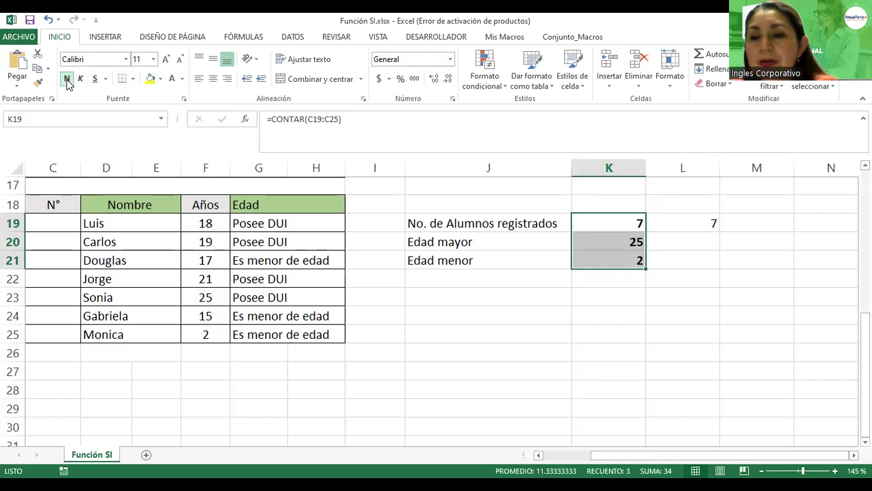
pyautogui.click(160, 80)
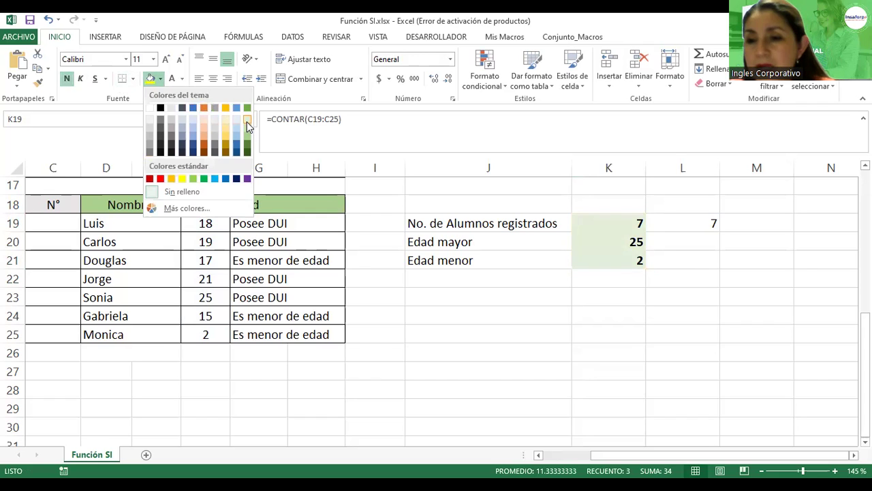
pyautogui.click(246, 122)
# Add inner borders and a thick outside border to the summary cells J19:K21.
pyautogui.moveTo(505, 224); pyautogui.dragTo(577, 261)
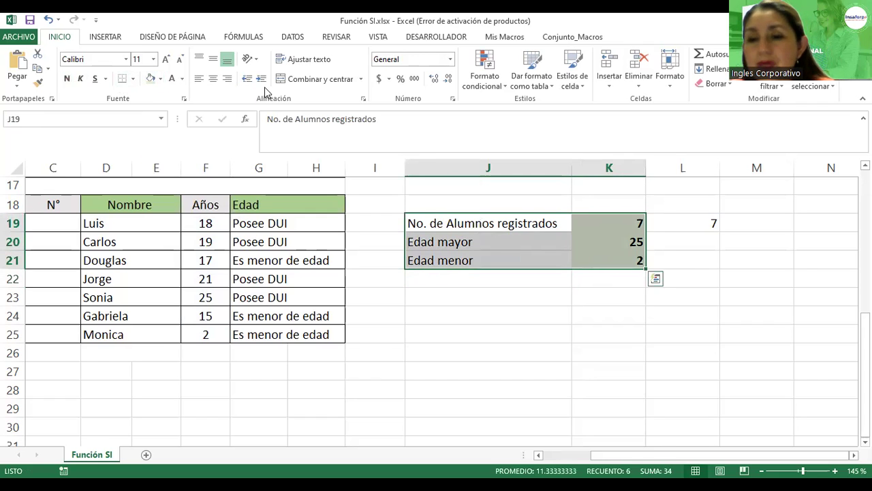
pyautogui.click(132, 79)
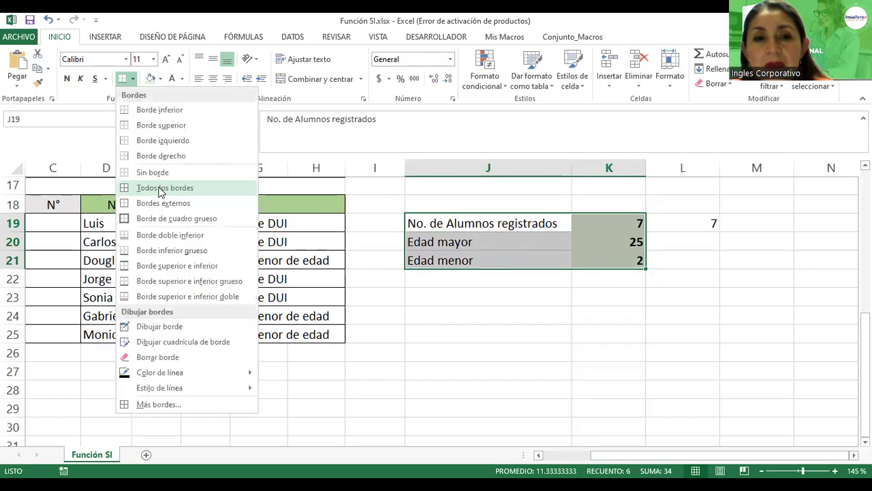
pyautogui.click(141, 218)
pyautogui.click(488, 298)
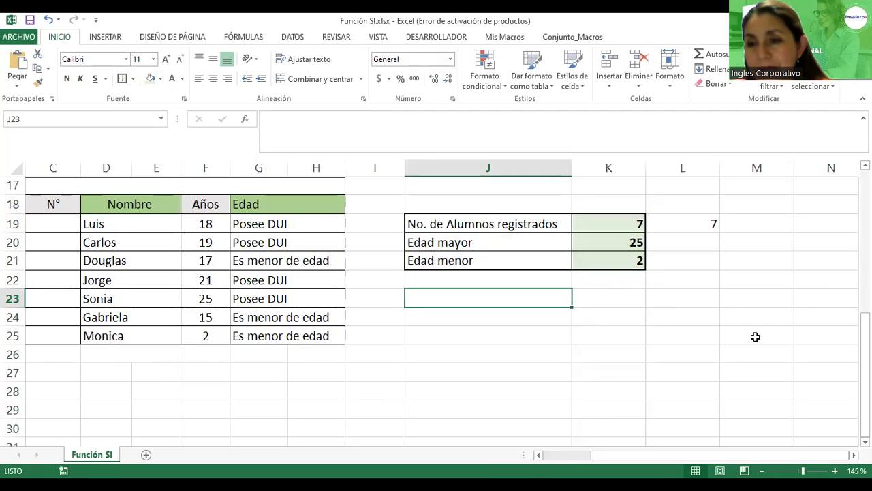
# Set the font colour of the N° values in C19:C25 to black.
pyautogui.scroll(1, 755, 337)
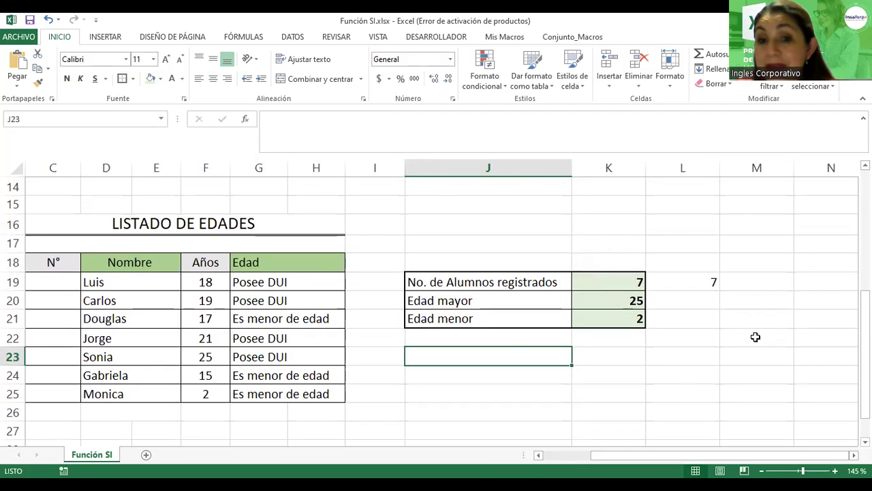
pyautogui.scroll(1, 755, 337)
pyautogui.scroll(-2, 668, 364)
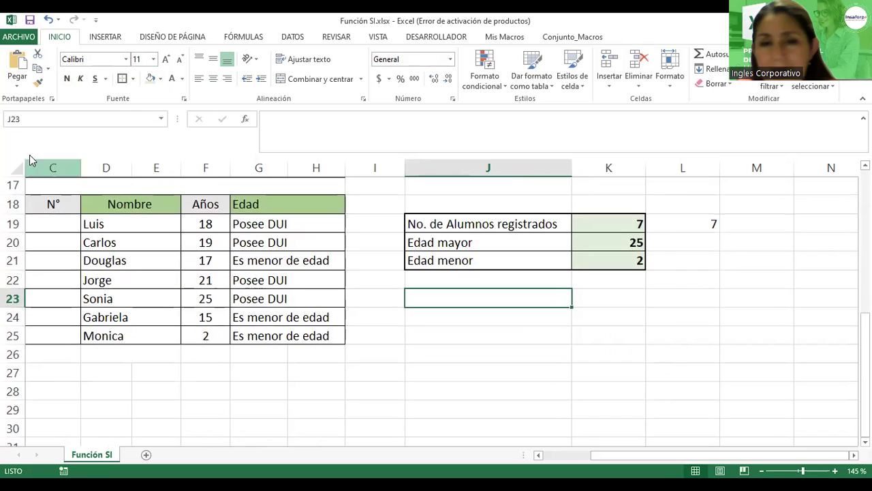
pyautogui.moveTo(39, 222); pyautogui.dragTo(51, 334)
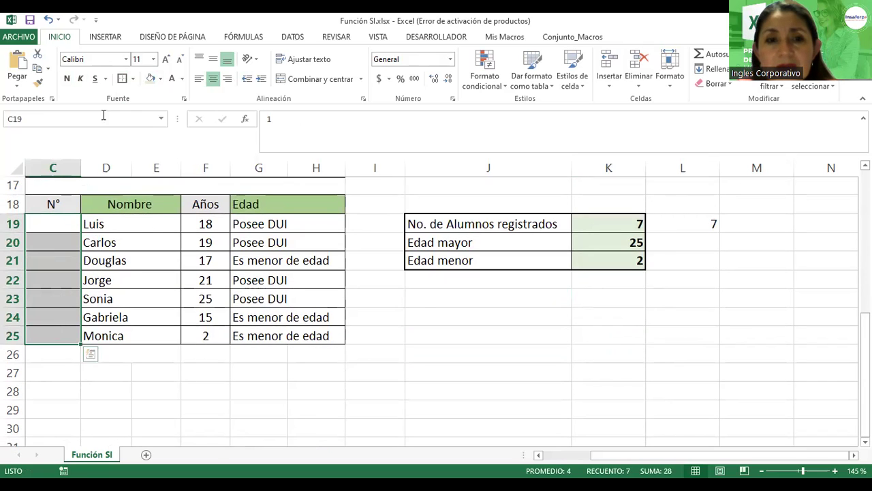
pyautogui.click(182, 81)
pyautogui.click(186, 129)
pyautogui.click(433, 329)
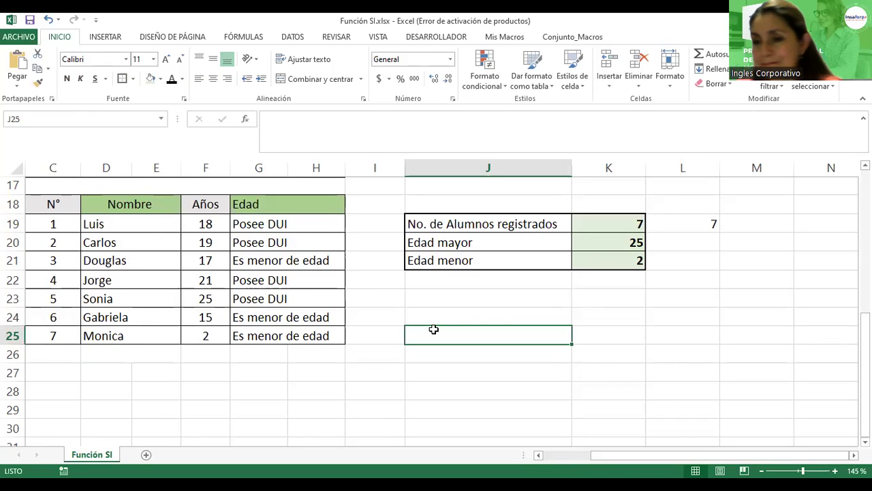
# Look over the questions on average grades and enrolled students in L7:L10 beside the grades table.
pyautogui.scroll(5, 606, 297)
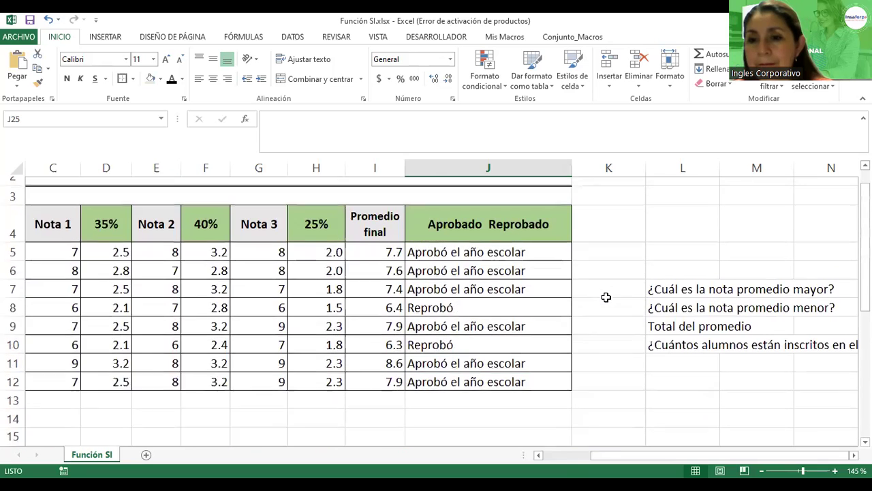
pyautogui.scroll(1, 606, 297)
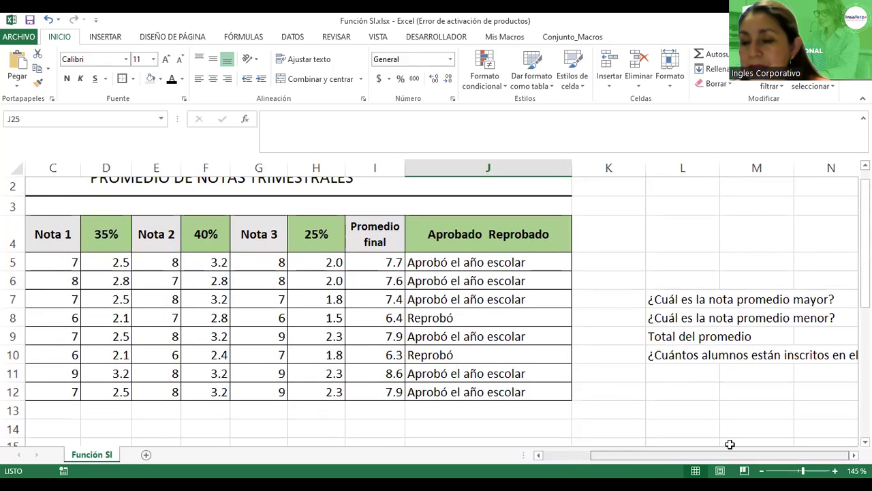
pyautogui.hscroll(1, 729, 447)
pyautogui.hscroll(4, 441, 309)
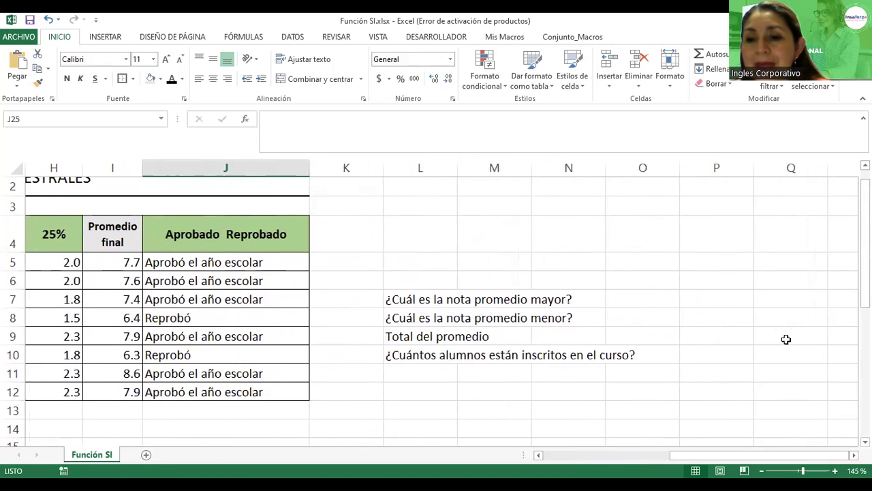
pyautogui.click(720, 297)
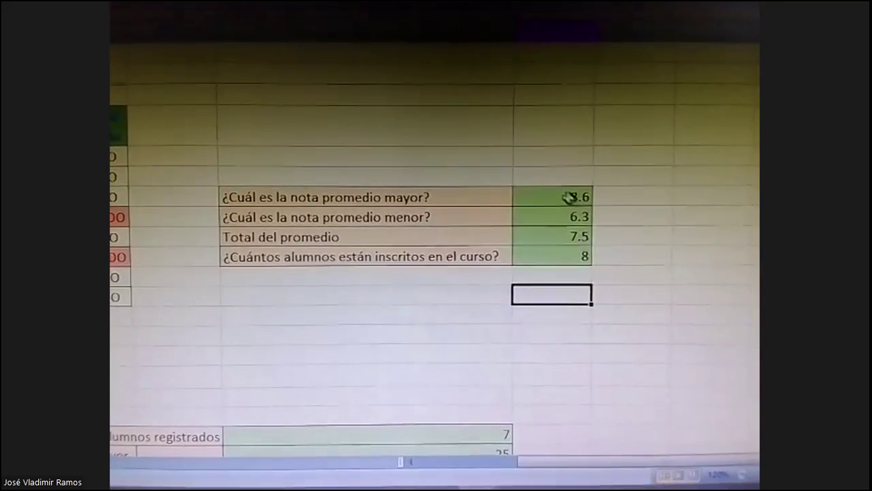
# Inspect the formulas behind the answers for the highest average, Total del promedio and lowest average.
pyautogui.doubleClick(569, 197)
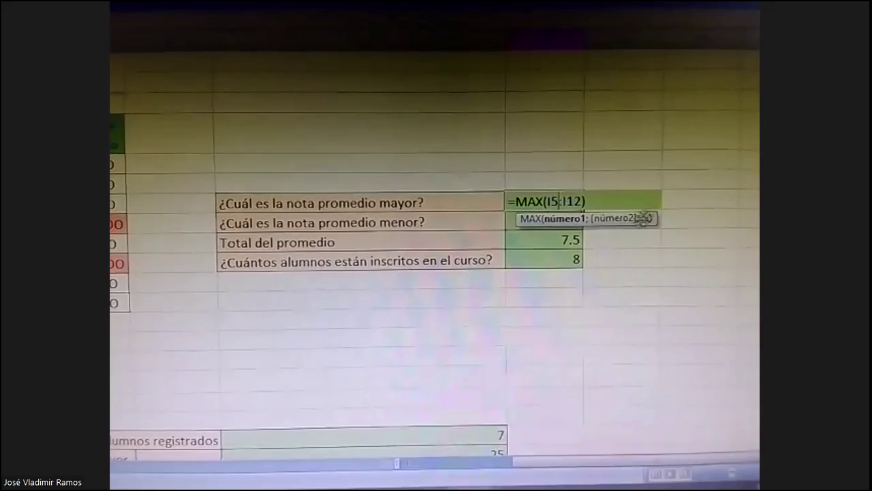
pyautogui.click(550, 237)
pyautogui.doubleClick(550, 238)
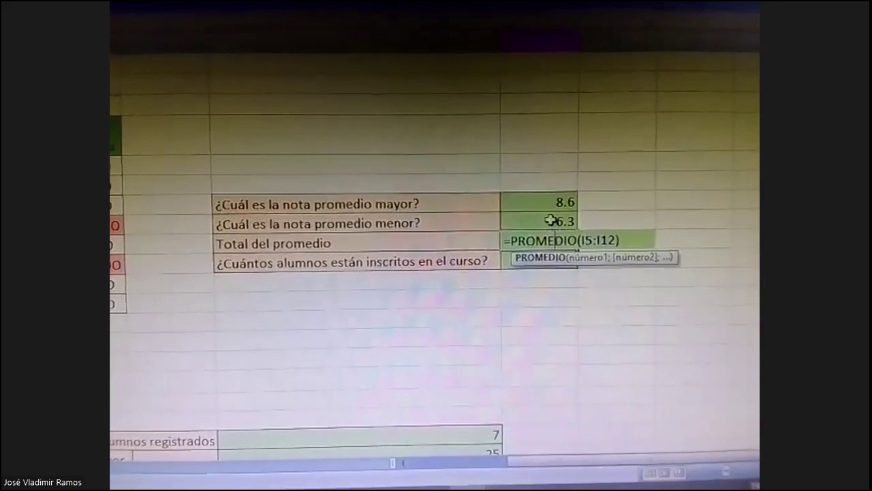
pyautogui.doubleClick(549, 220)
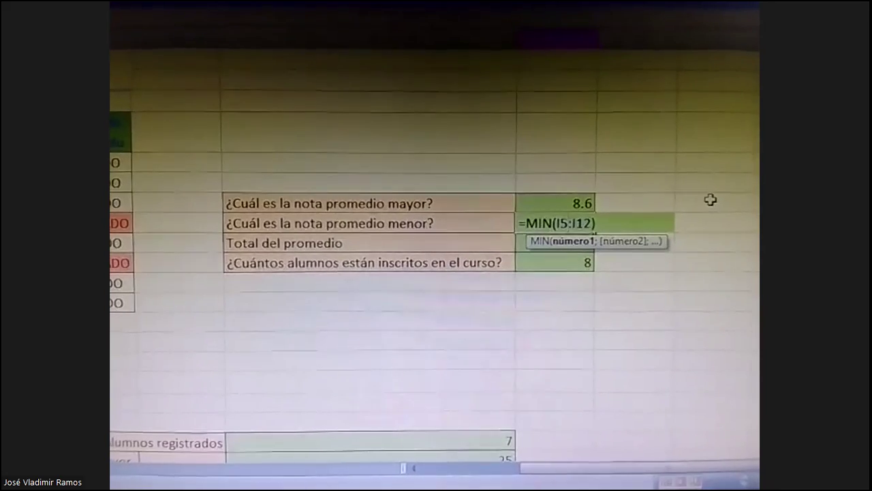
pyautogui.doubleClick(515, 246)
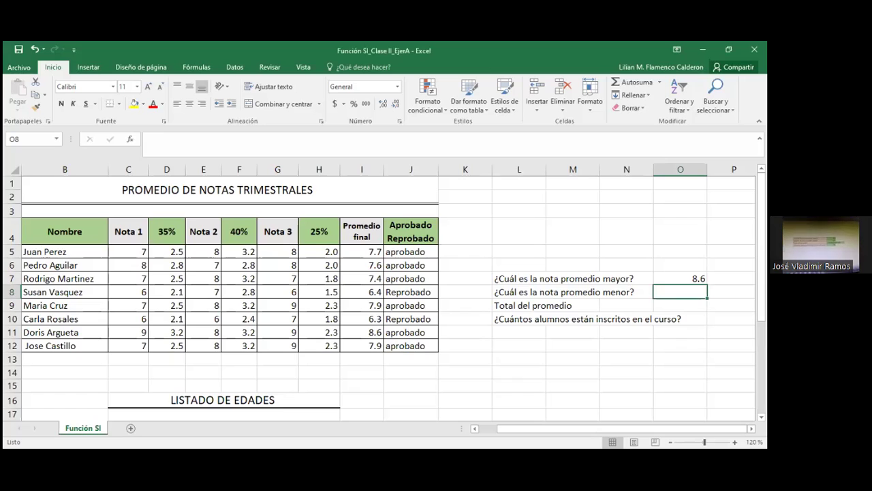
# Calculate the lowest average grade in O8 with the MIN function over I5:I12.
pyautogui.write('=')
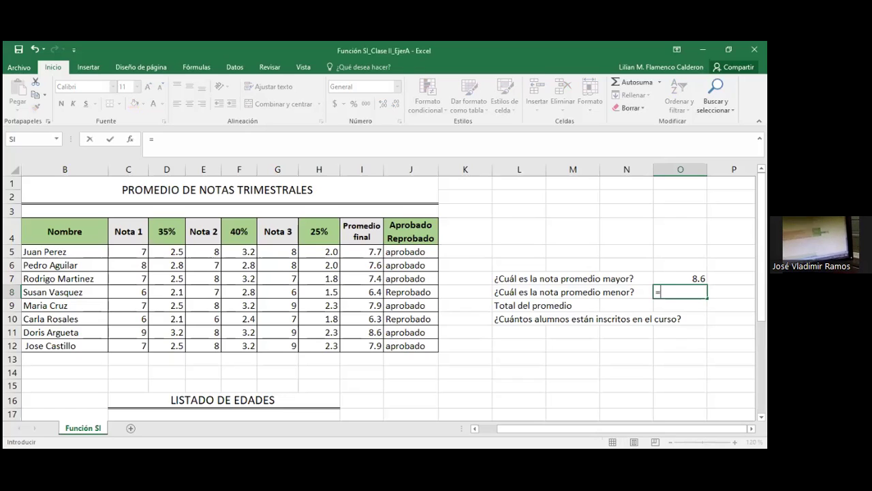
pyautogui.write('Min')
pyautogui.press('BackSpace')
pyautogui.press('BackSpace')
pyautogui.press('BackSpace')
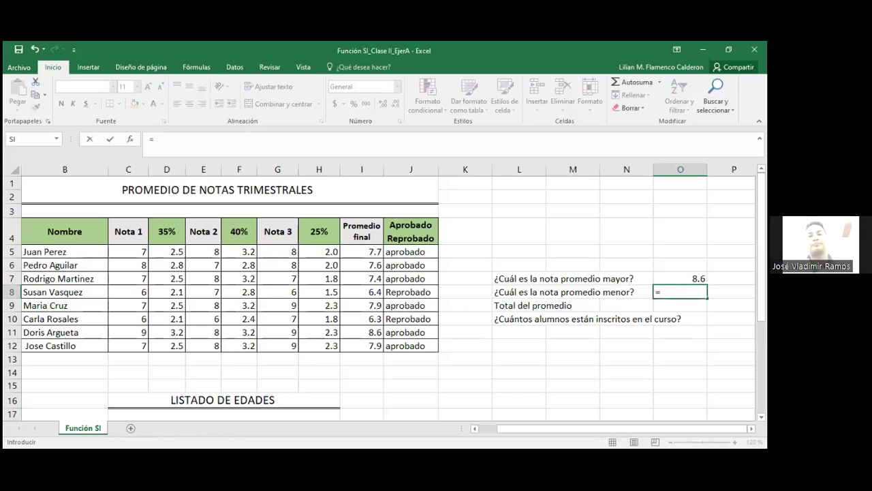
pyautogui.write('min')
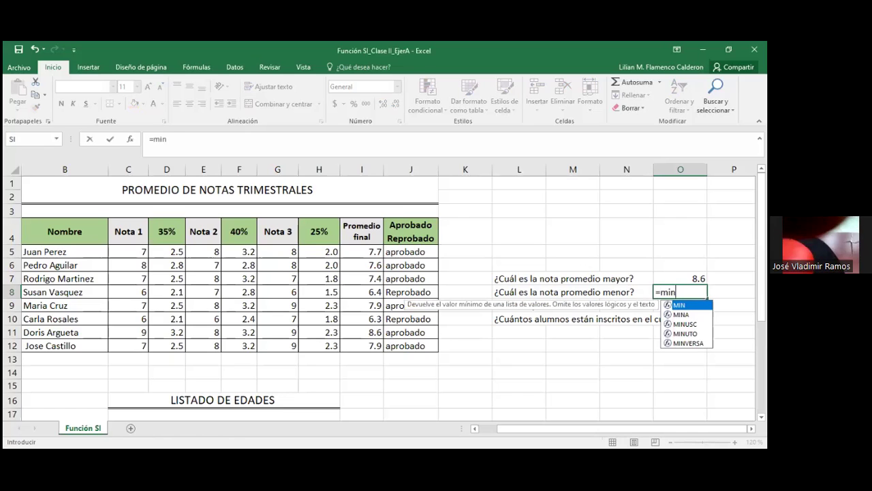
pyautogui.write('(')
pyautogui.click(368, 254)
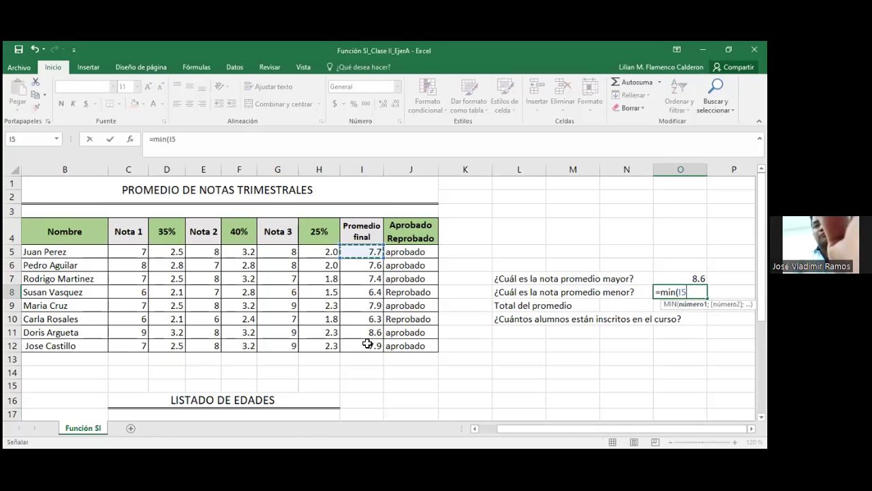
pyautogui.moveTo(368, 344); pyautogui.dragTo(368, 344)
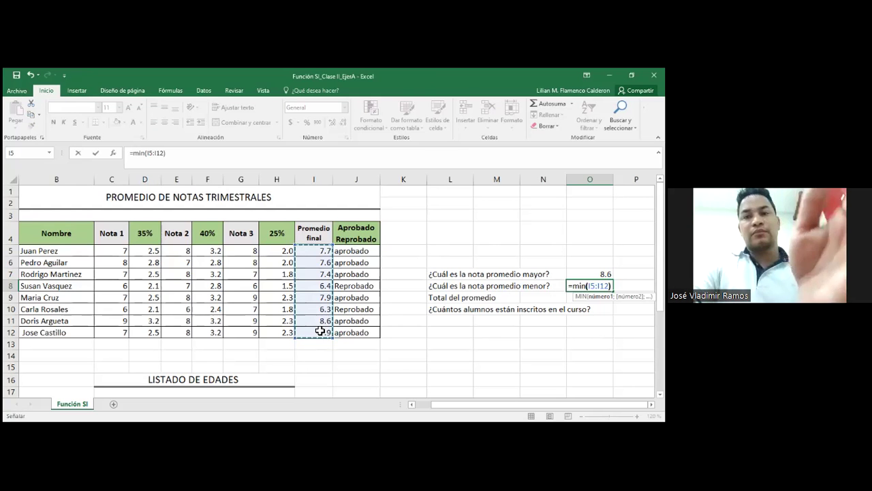
pyautogui.press('Return')
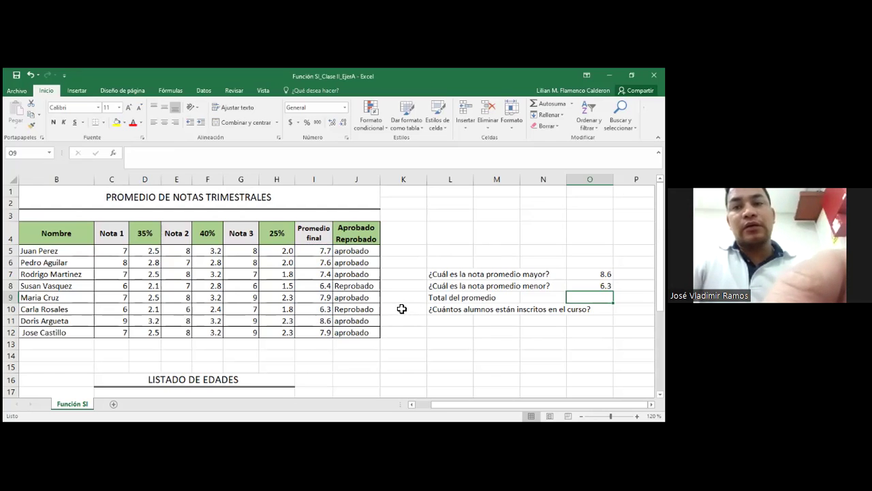
# Count the students enrolled in the course in O10 with the CONTAR function over A5:A12.
pyautogui.click(468, 300)
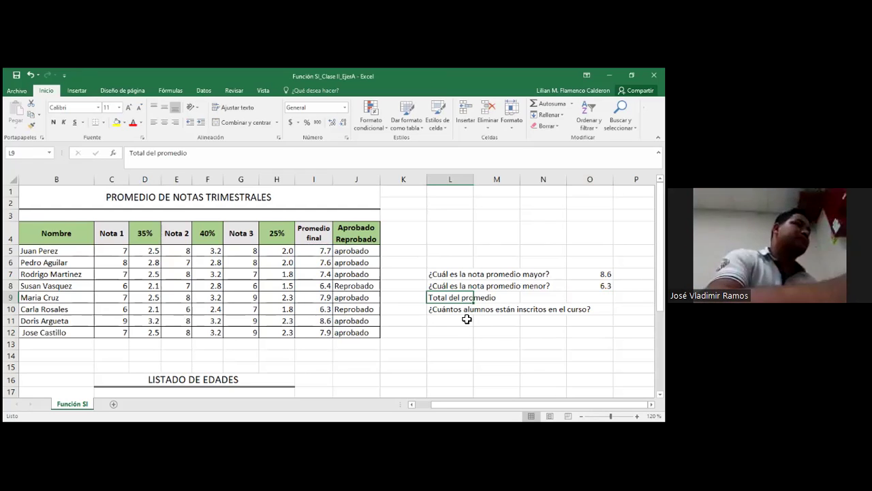
pyautogui.click(471, 314)
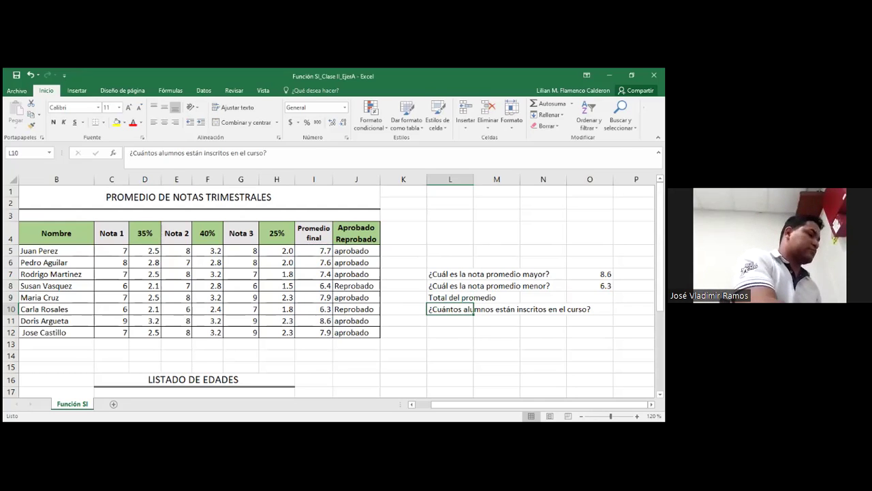
pyautogui.click(590, 308)
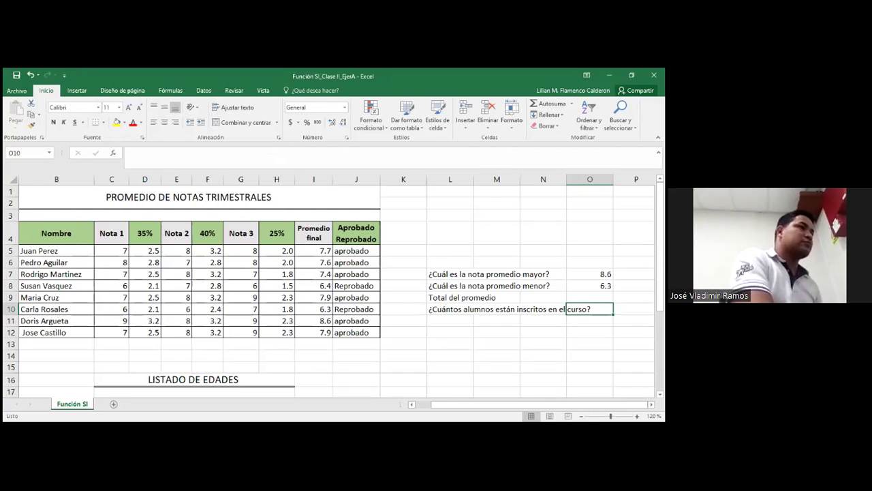
pyautogui.write('=')
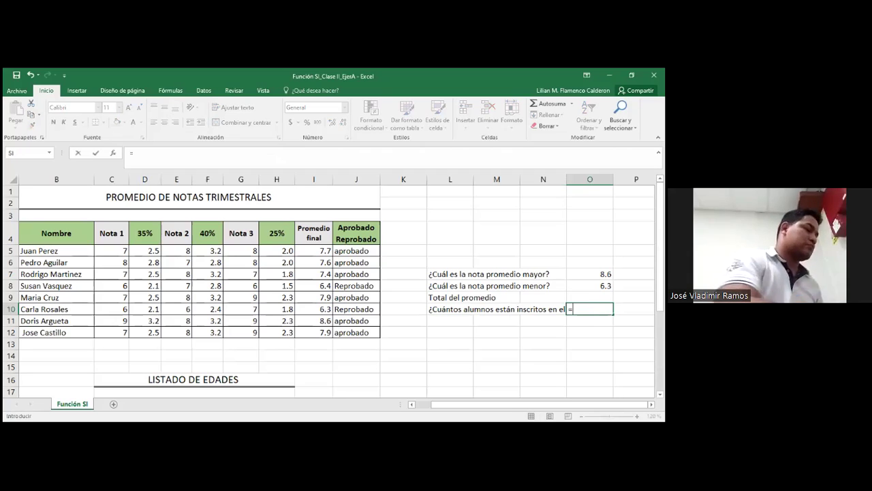
pyautogui.write('c')
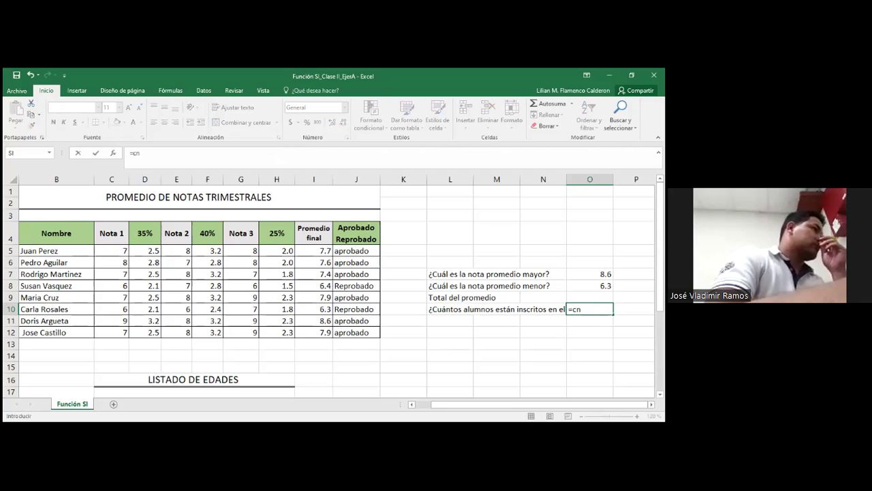
pyautogui.write('ontar')
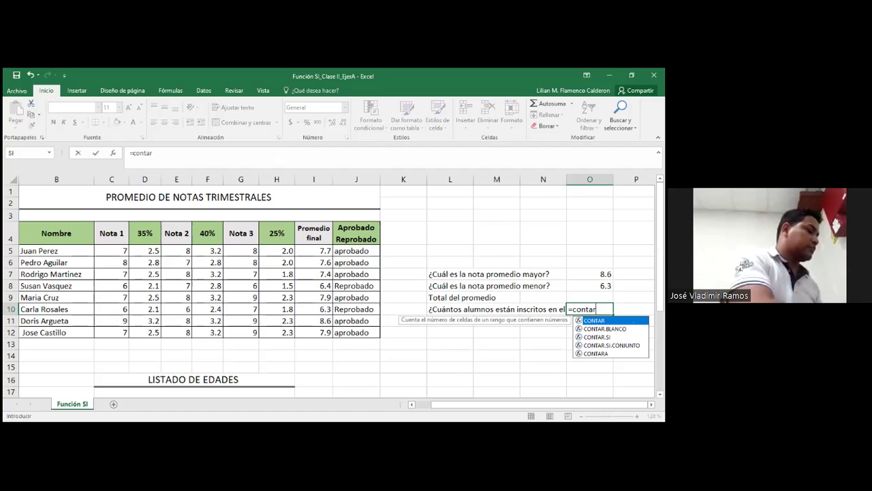
pyautogui.write('(')
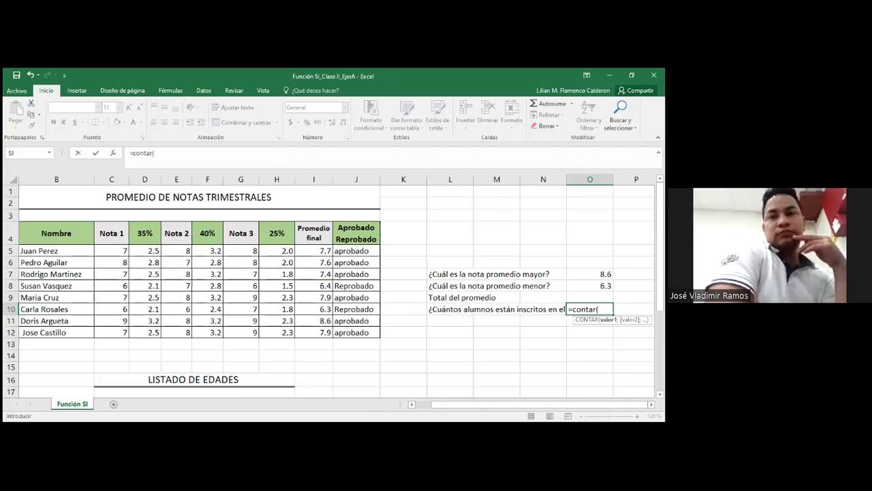
pyautogui.press('F2')
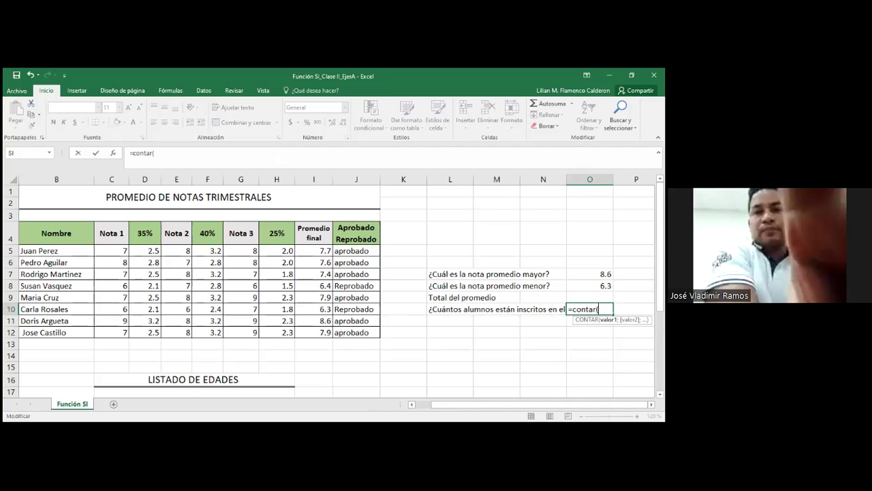
pyautogui.hscroll(-1, 334, 291)
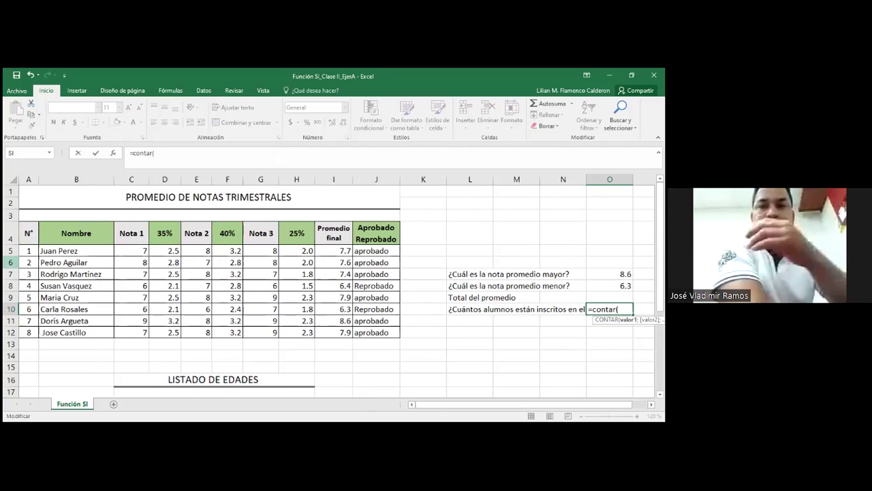
pyautogui.moveTo(30, 250); pyautogui.dragTo(37, 330)
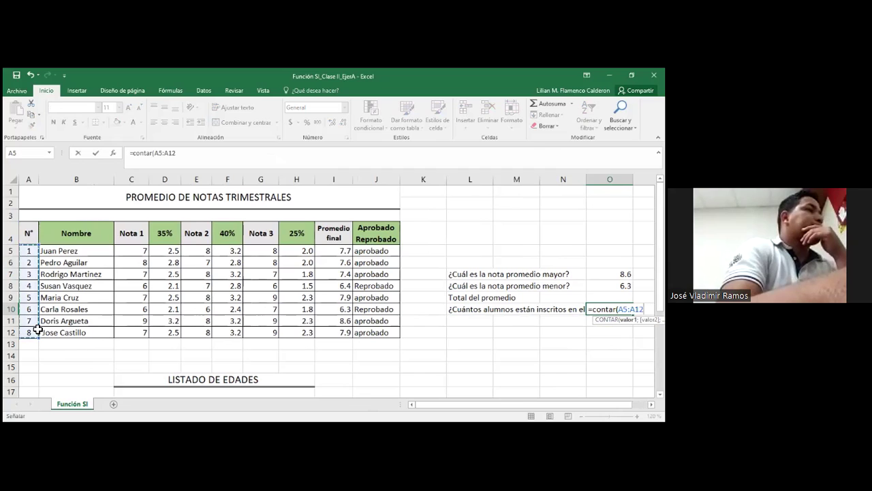
pyautogui.write(')')
pyautogui.press('Return')
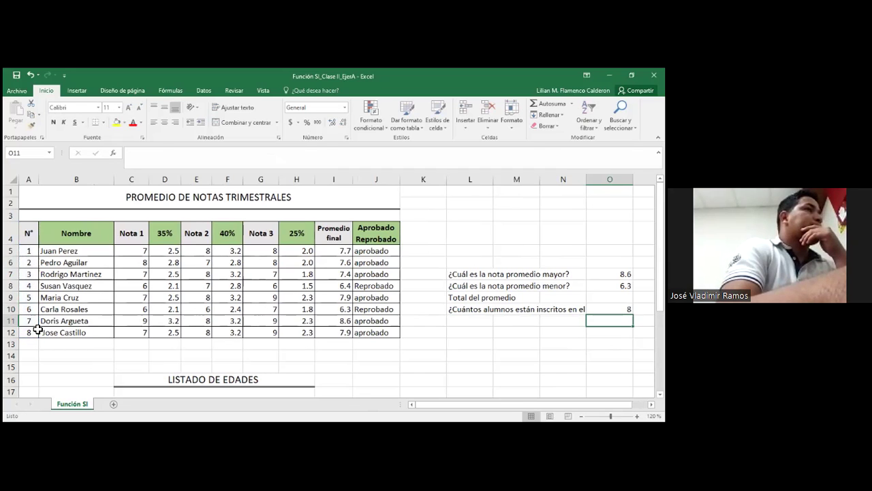
pyautogui.click(470, 300)
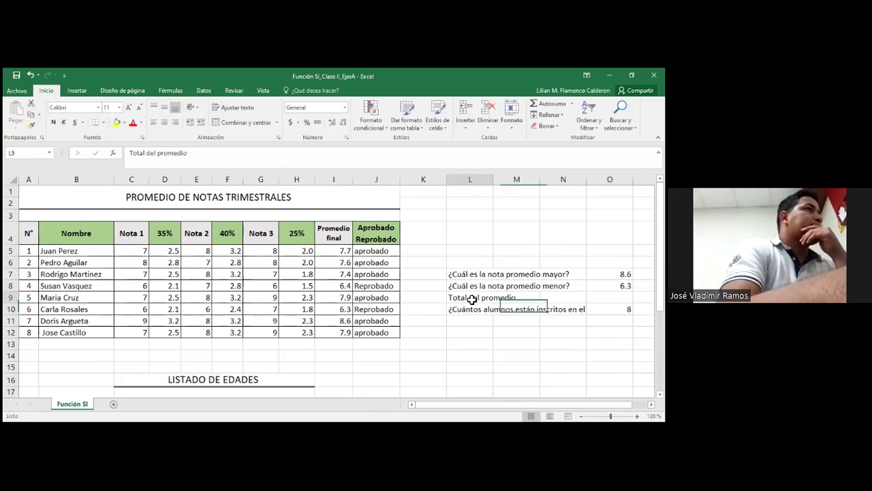
pyautogui.click(610, 298)
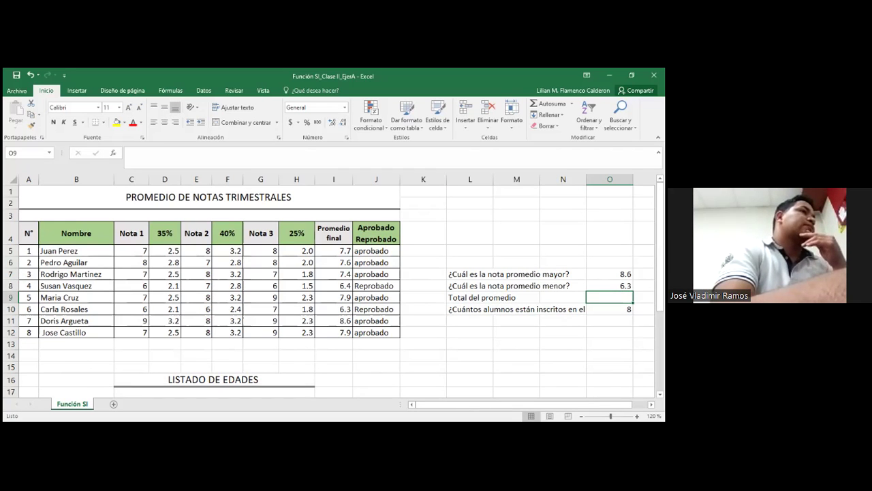
pyautogui.scroll(-1, 275, 338)
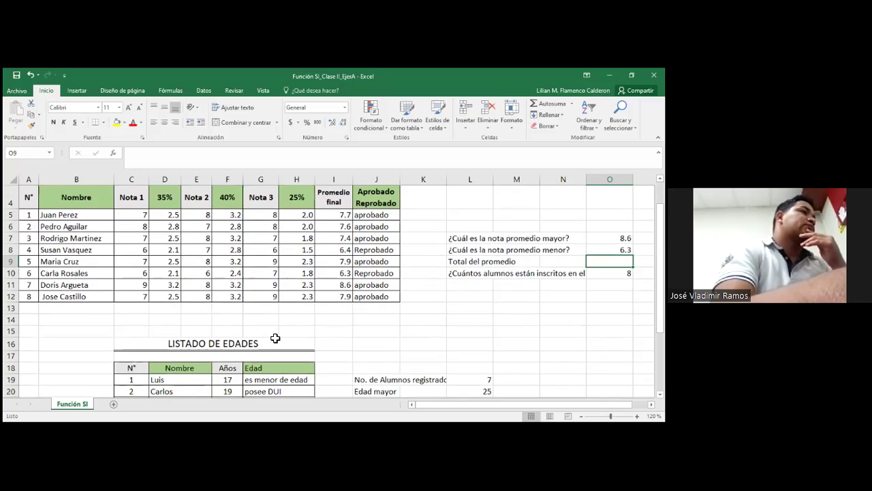
pyautogui.scroll(1, 275, 338)
pyautogui.click(464, 302)
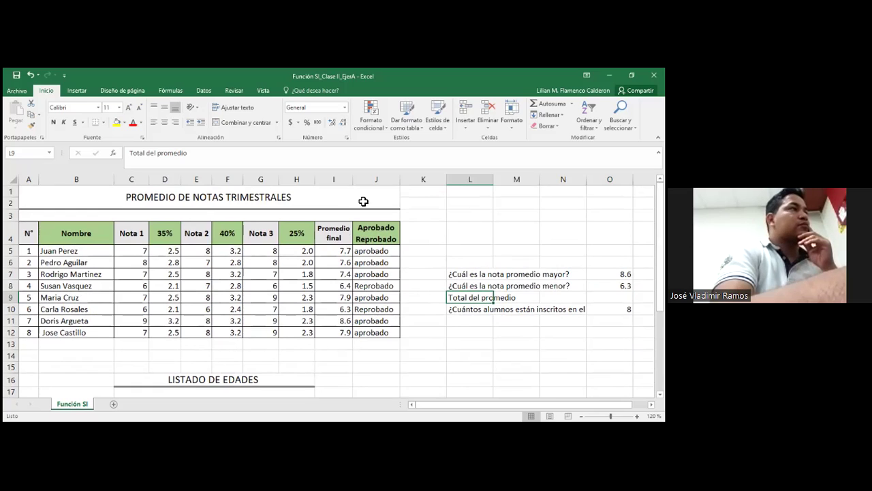
# Calculate the Total del promedio in O9 with the SUMA function over the final averages I5:I12.
pyautogui.click(609, 297)
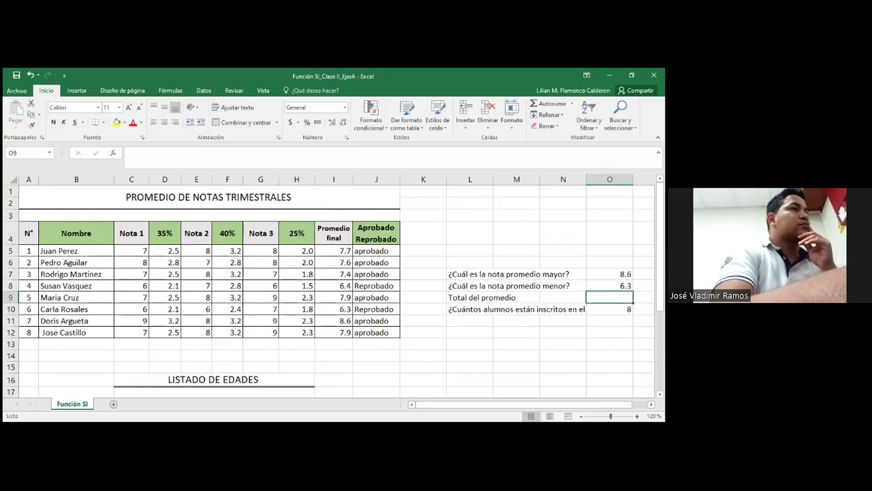
pyautogui.write('=')
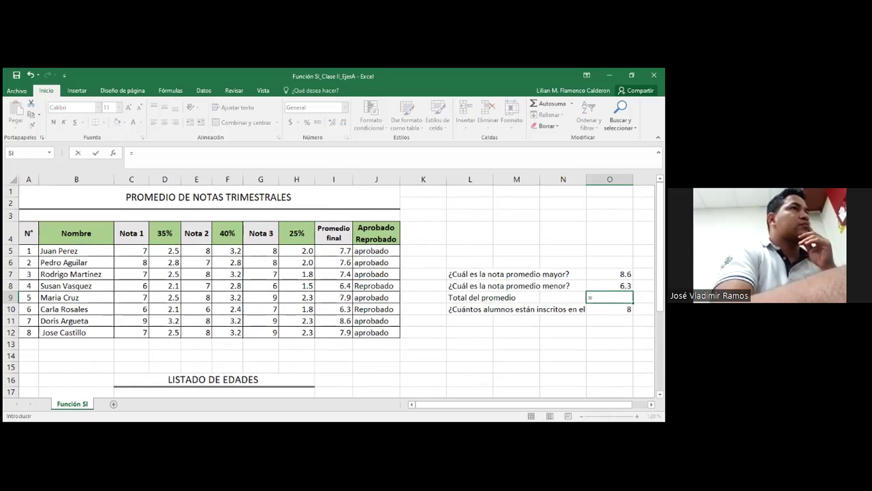
pyautogui.write('+')
pyautogui.press('Return')
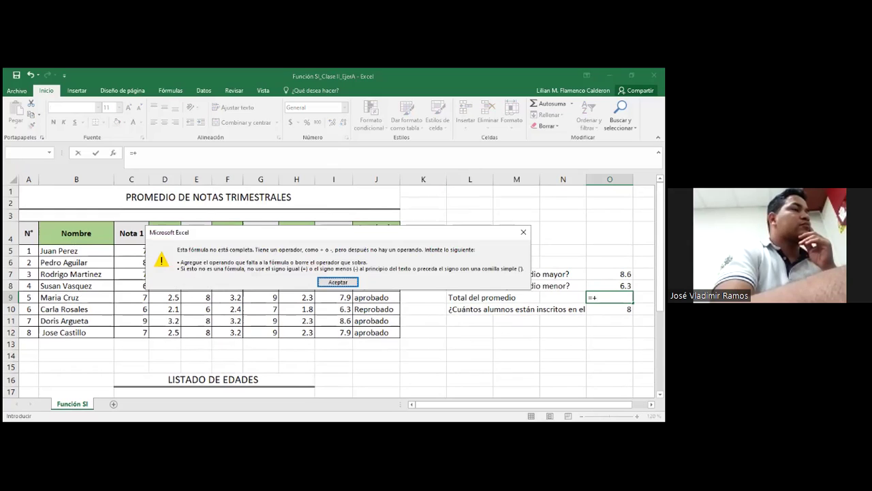
pyautogui.click(334, 282)
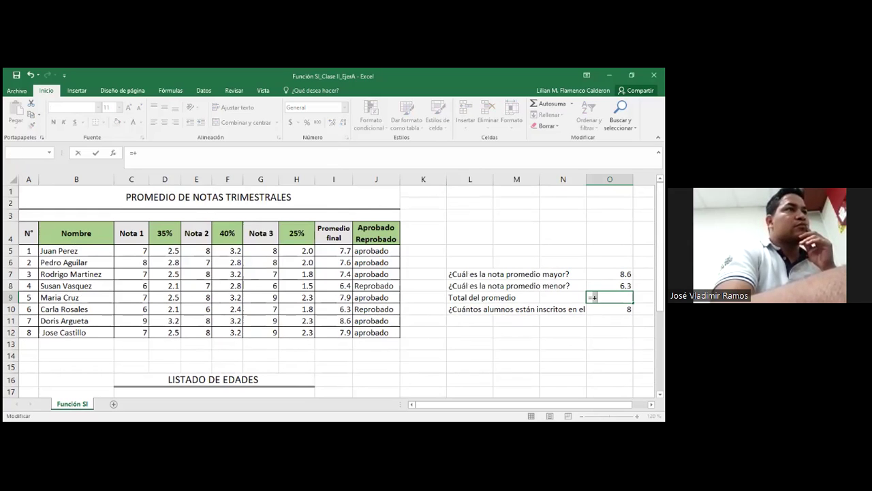
pyautogui.press('BackSpace')
pyautogui.write('suma')
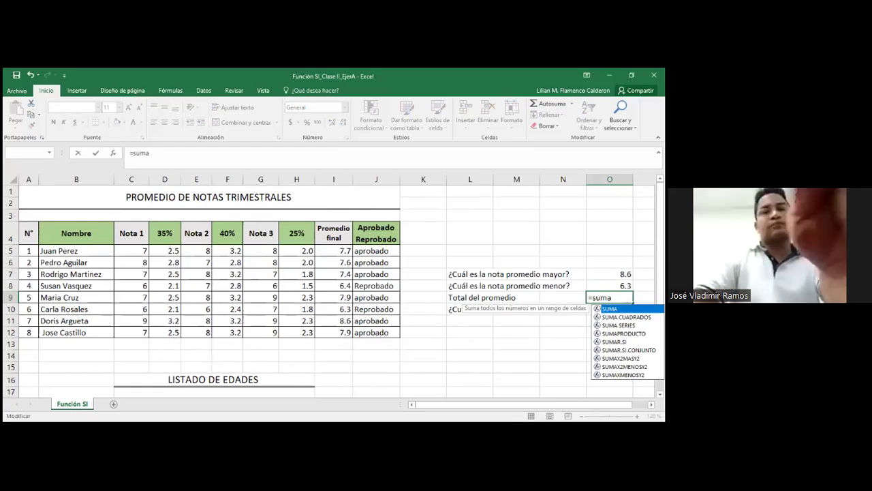
pyautogui.write('(')
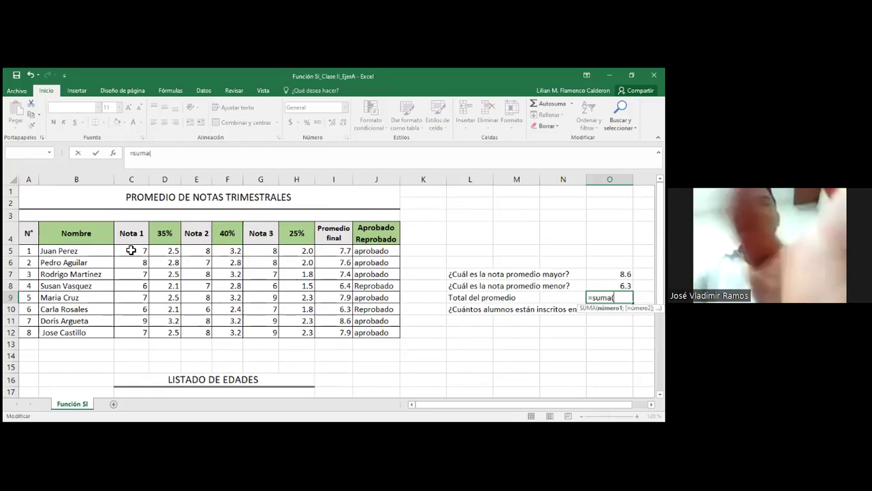
pyautogui.click(341, 251)
pyautogui.keyDown('shift'); pyautogui.click(344, 330); pyautogui.keyUp('shift')
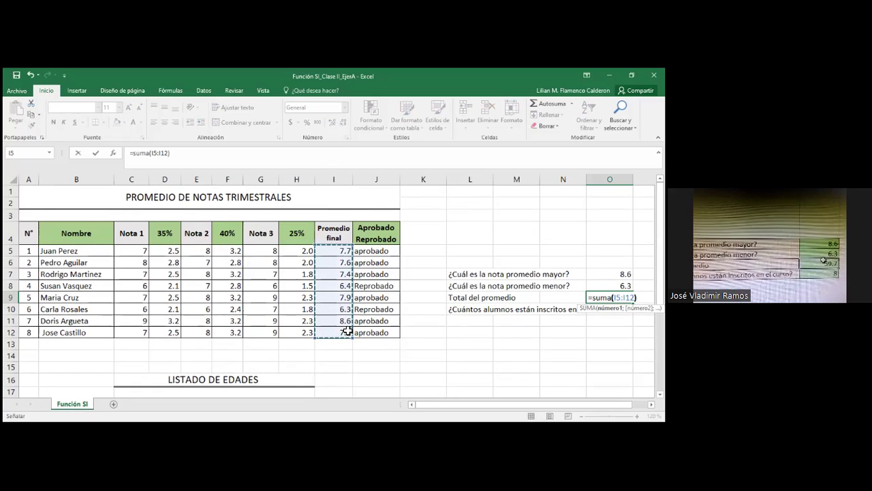
pyautogui.write(')')
pyautogui.press('Return')
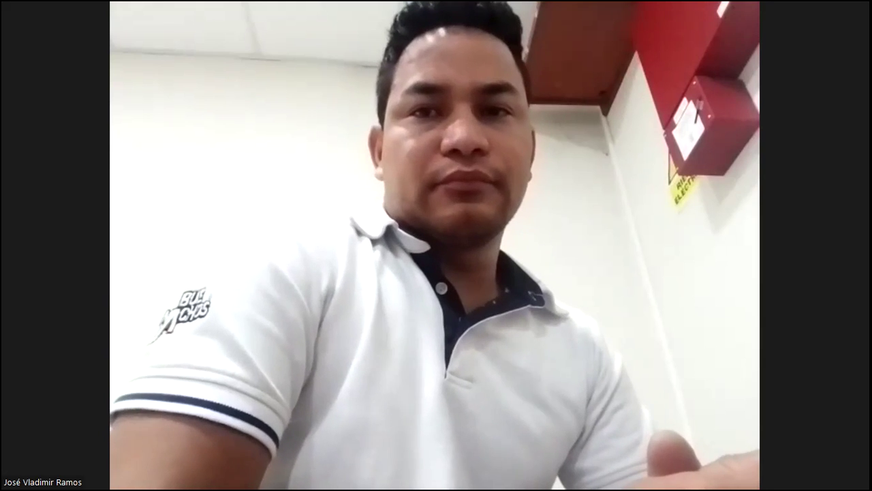
pyautogui.hotkey('alt', 'F2')
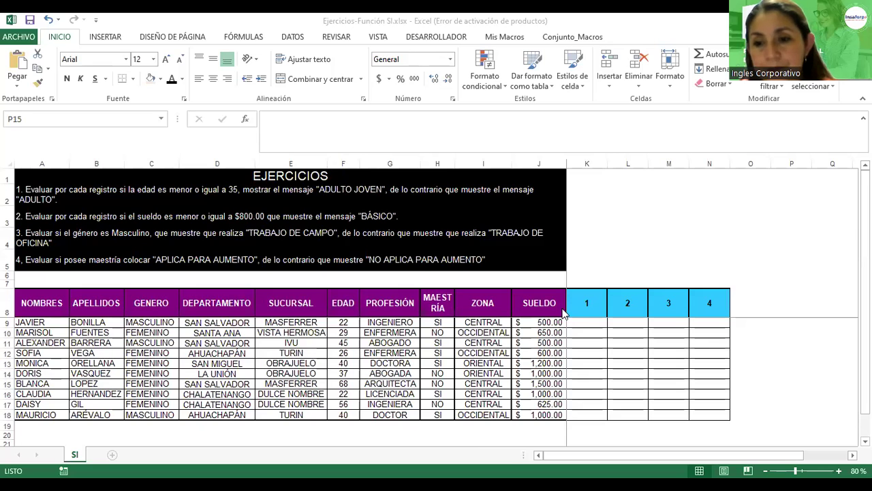
# Look over the four exercise statements and the employee table with its answer columns 1 to 4 in Ejercicios-Función SI.xlsx.
pyautogui.scroll(-1, 600, 303)
pyautogui.scroll(1, 600, 304)
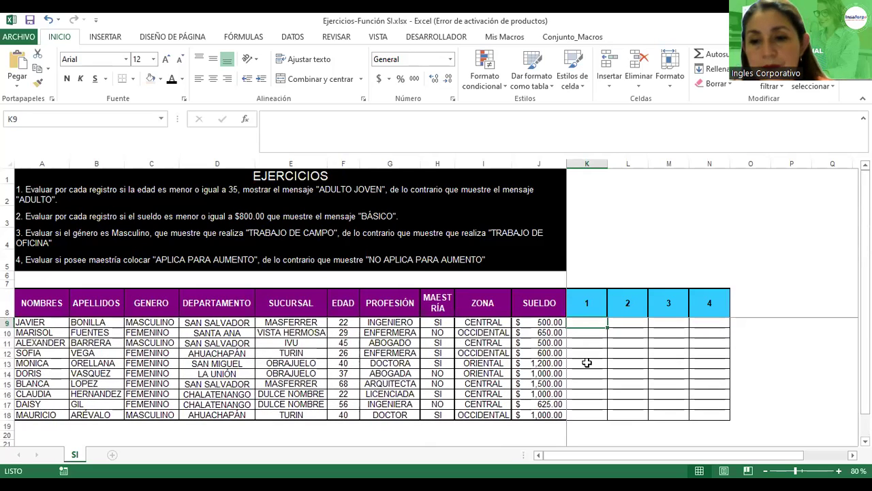
pyautogui.scroll(3, 586, 362)
pyautogui.scroll(-3, 674, 366)
pyautogui.scroll(3, 812, 363)
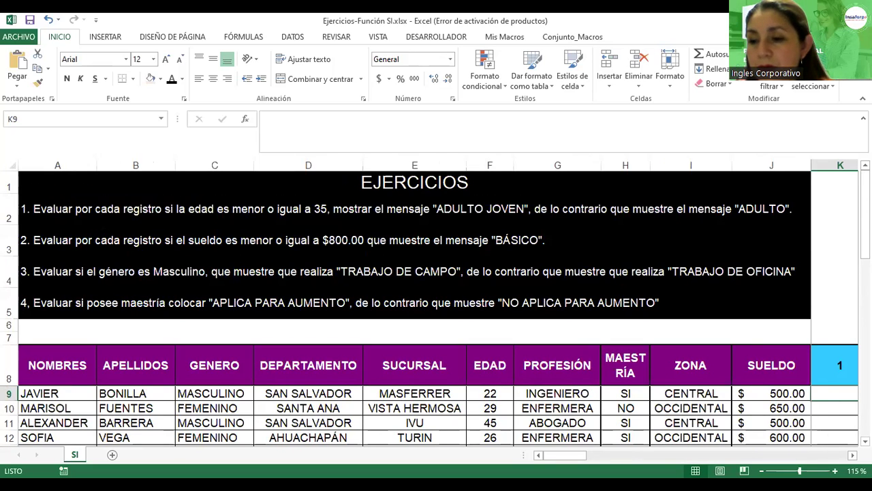
pyautogui.click(817, 455)
pyautogui.click(538, 455)
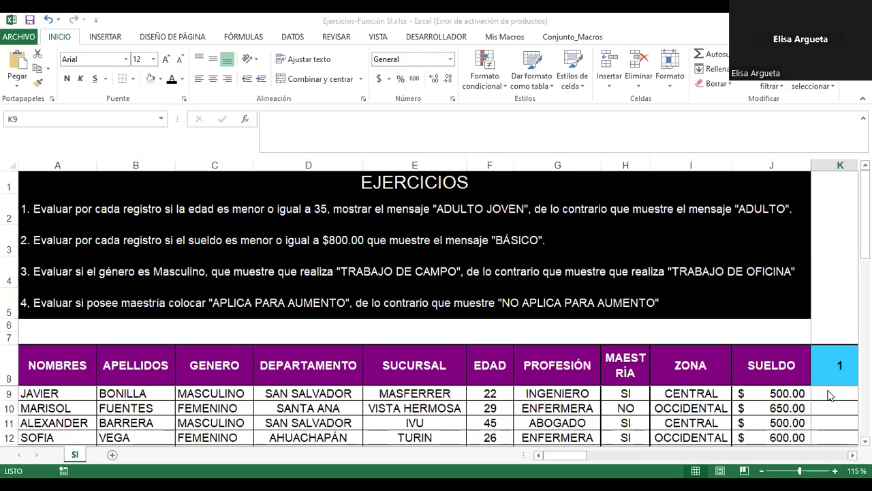
pyautogui.scroll(-1, 830, 395)
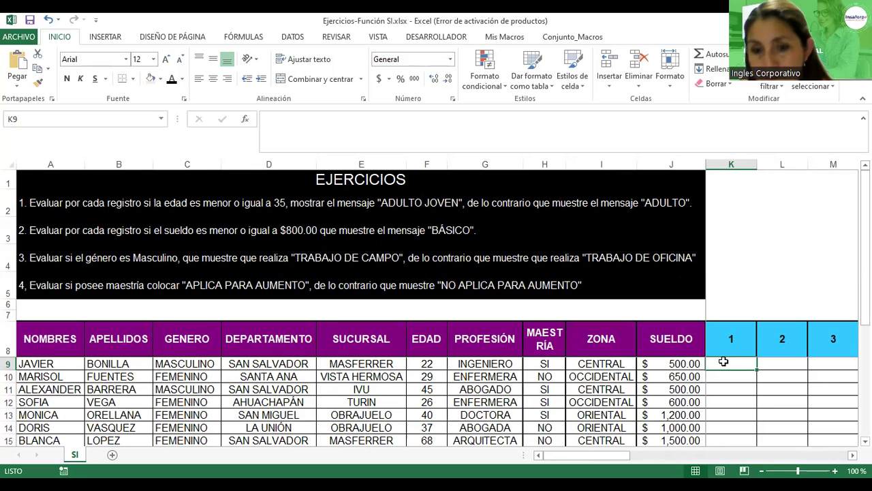
pyautogui.write('=')
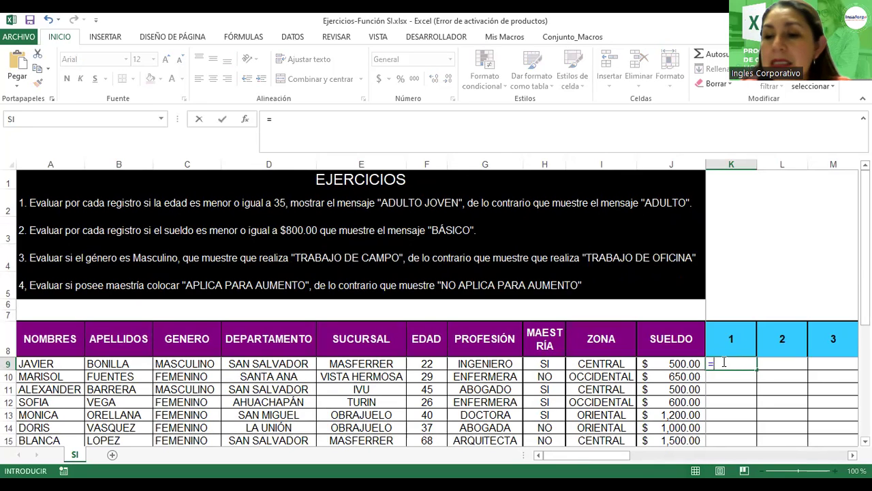
pyautogui.write('si(')
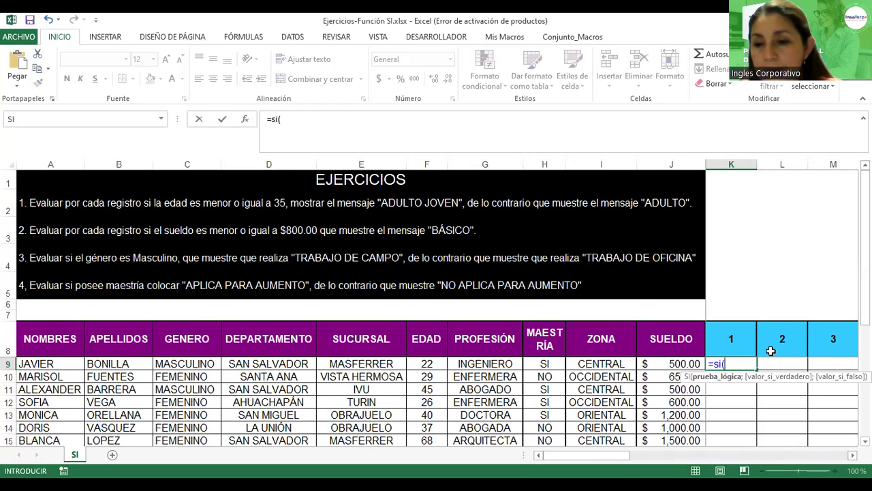
pyautogui.press('Escape')
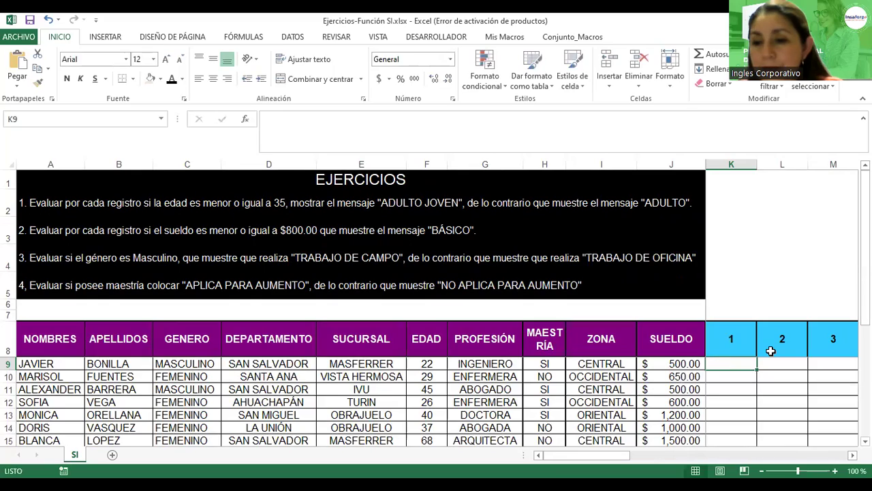
# Start a SI formula in K9 for exercise 1 with the logical test F9<=35.
pyautogui.scroll(-1, 771, 351)
pyautogui.keyDown('ctrl'); pyautogui.scroll(-1, 771, 351); pyautogui.keyUp('ctrl')
pyautogui.scroll(1, 771, 350)
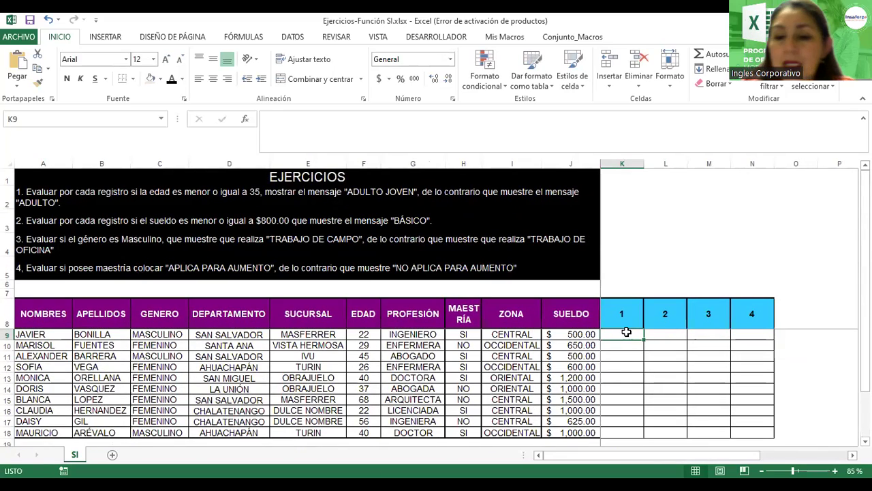
pyautogui.write('=')
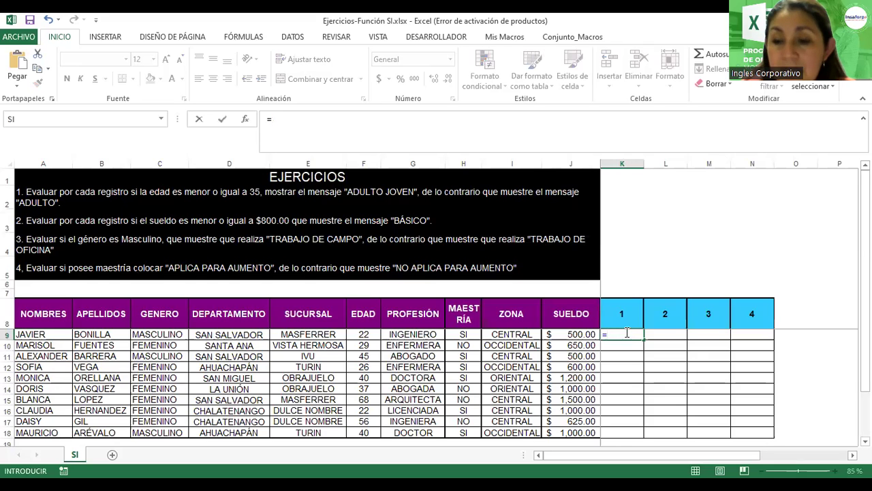
pyautogui.write('si(')
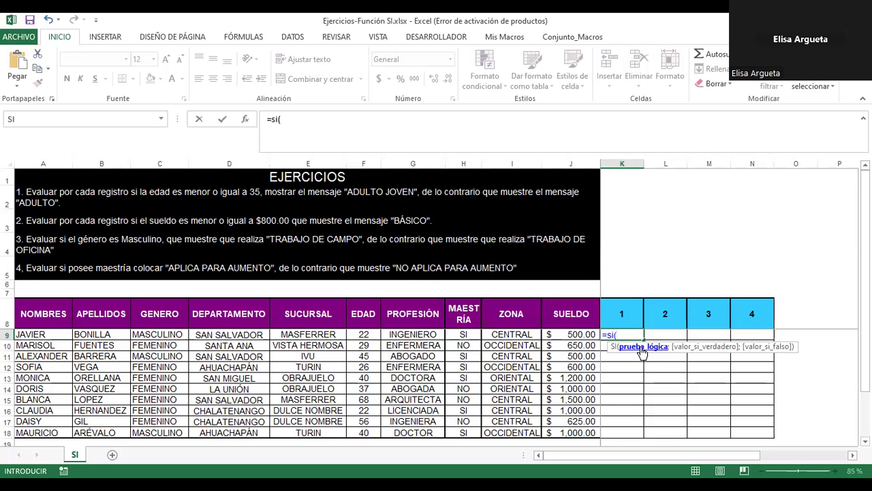
pyautogui.click(358, 334)
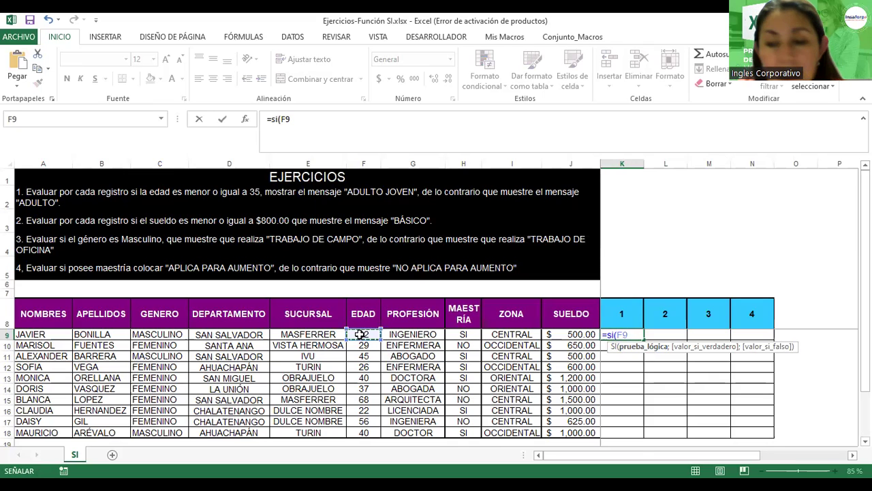
pyautogui.write('<=')
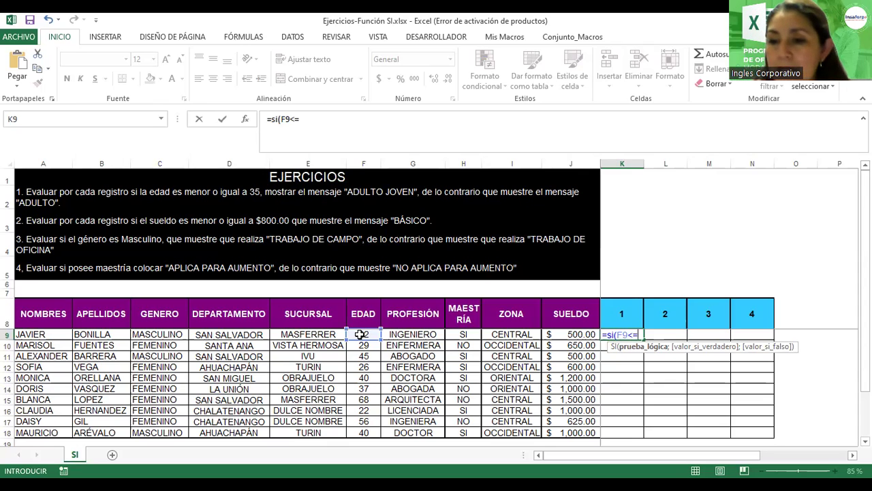
pyautogui.write('35')
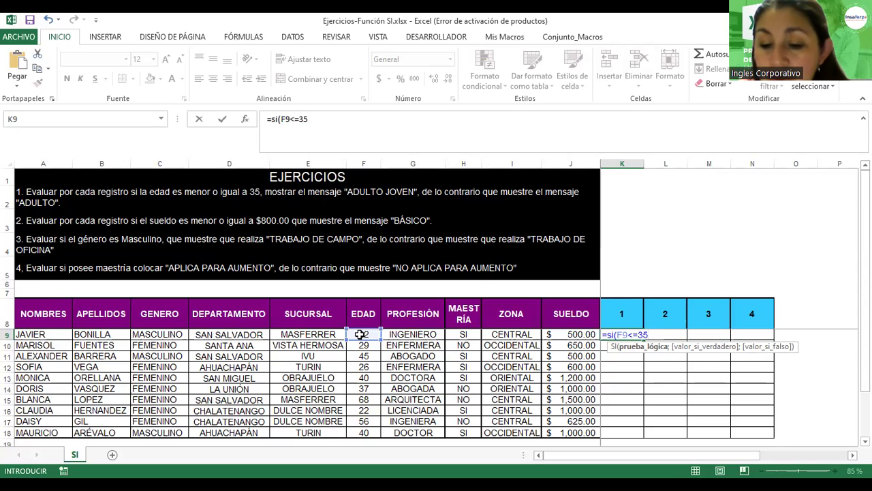
pyautogui.write(';')
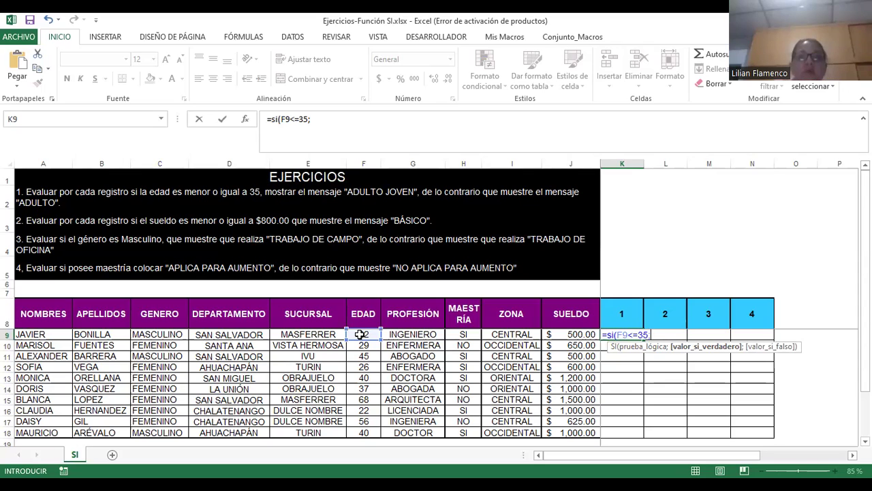
# Complete K9's SI formula with "Adulto Joven" if true and "Adulto" if false, and widen column K to fit the text.
pyautogui.write('"A')
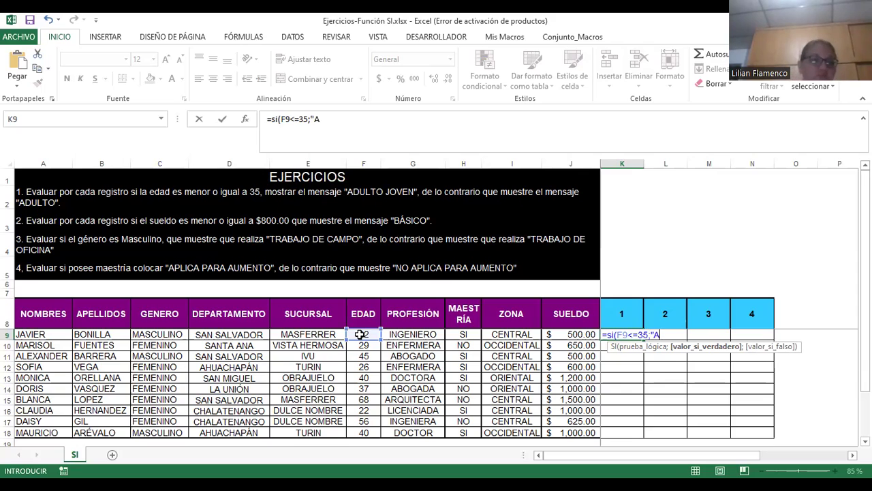
pyautogui.write('dulto Joven')
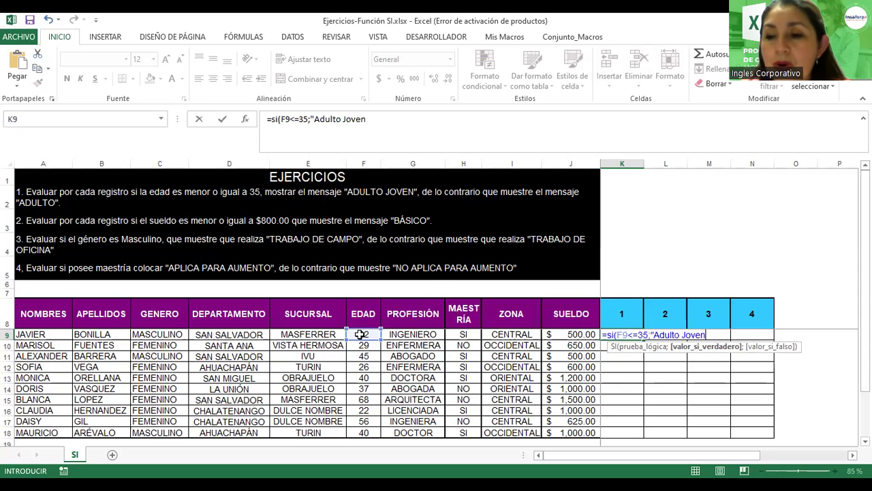
pyautogui.write('"')
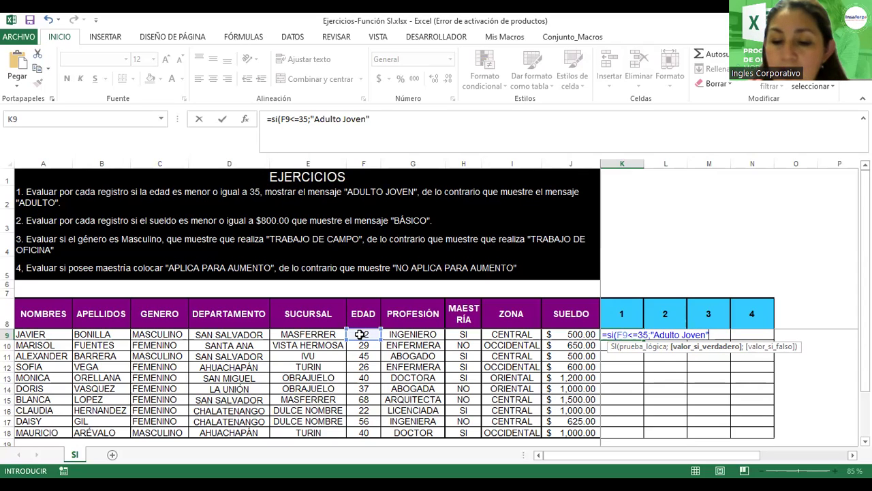
pyautogui.write(';')
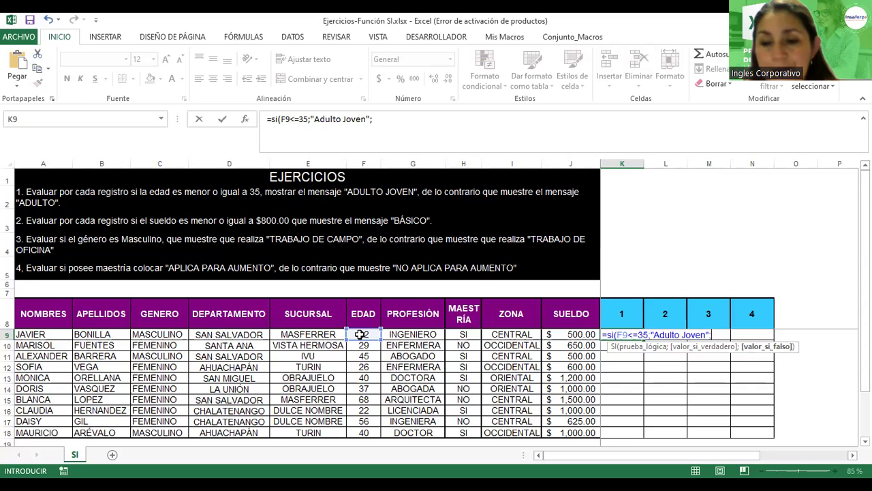
pyautogui.write('J')
pyautogui.press('BackSpace')
pyautogui.write('Adulto')
pyautogui.write('"Adulto')
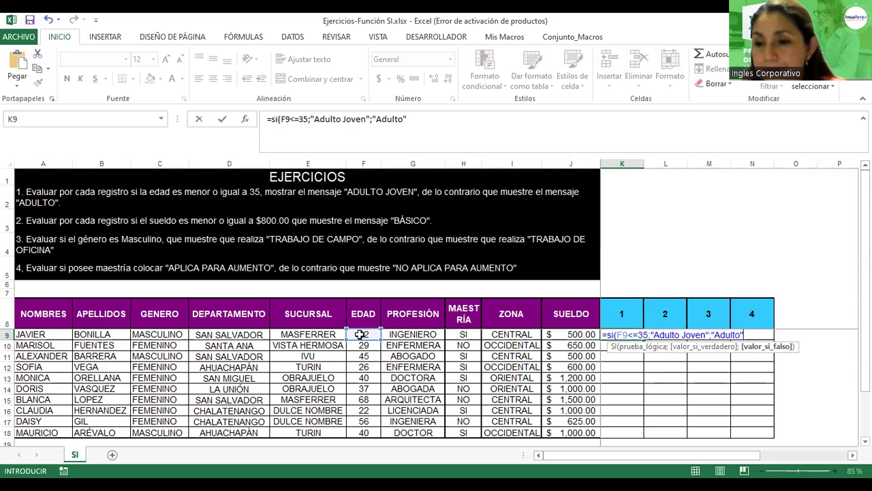
pyautogui.write(')')
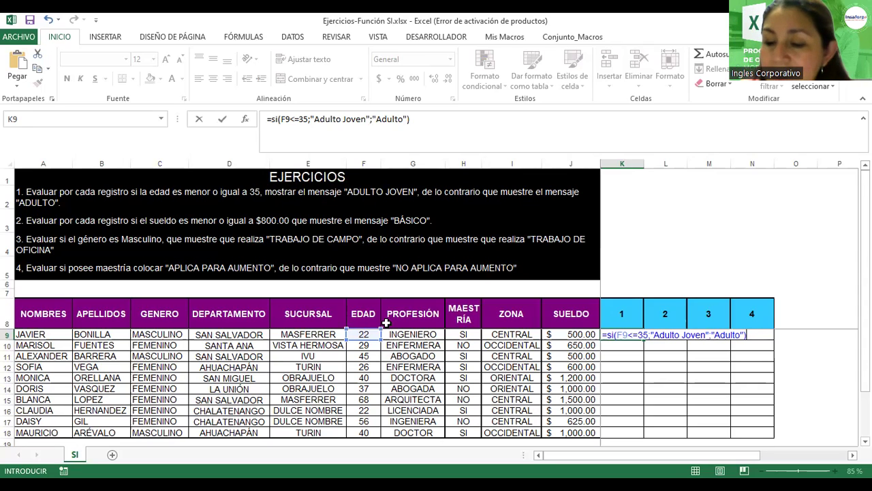
pyautogui.press('Return')
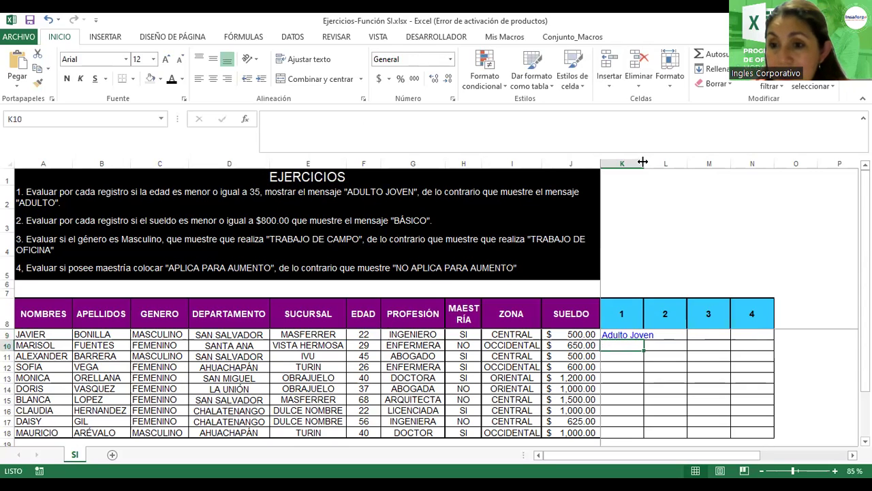
pyautogui.moveTo(642, 162); pyautogui.dragTo(683, 161)
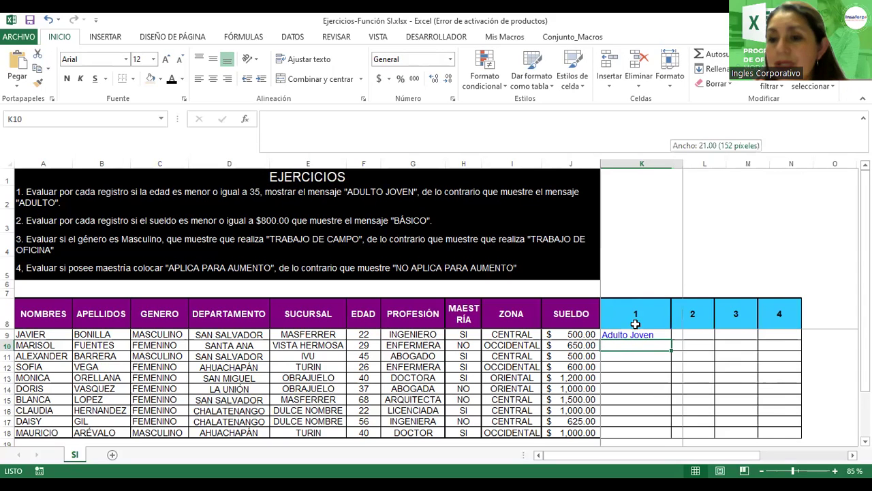
# Enter the sample text ########## in L9 to illustrate how a column that is too narrow looks.
pyautogui.click(656, 333)
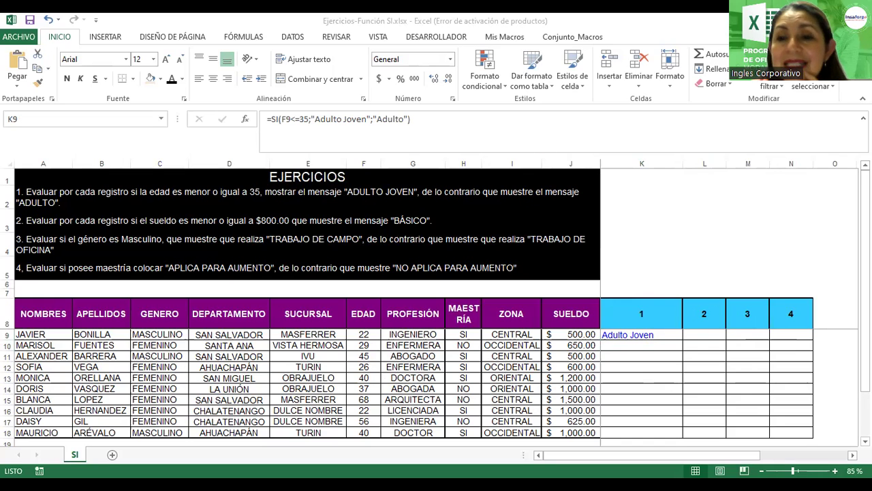
pyautogui.click(689, 337)
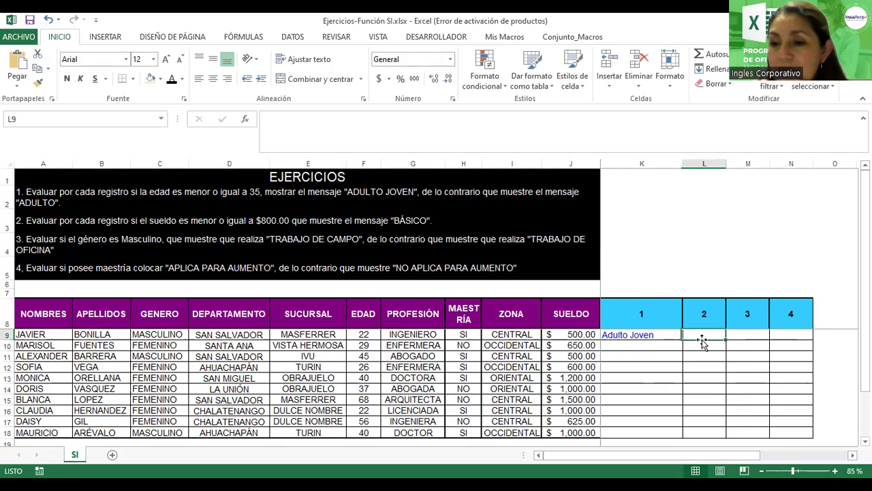
pyautogui.write('##########')
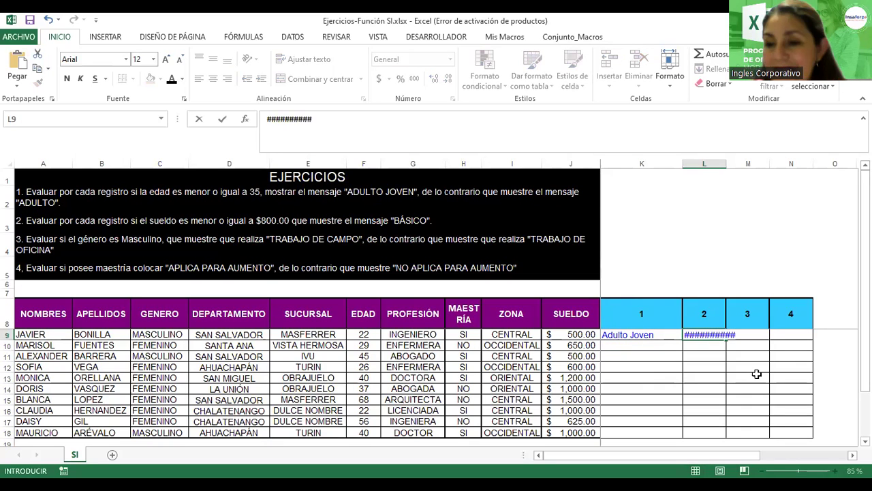
pyautogui.press('Return')
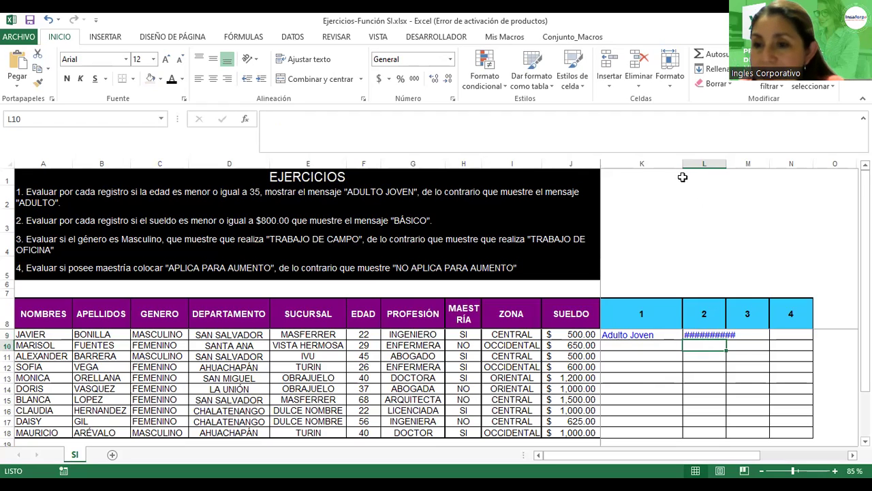
# Narrow column K to fit its contents, and clear the sample text from L9.
pyautogui.moveTo(680, 164); pyautogui.dragTo(654, 166)
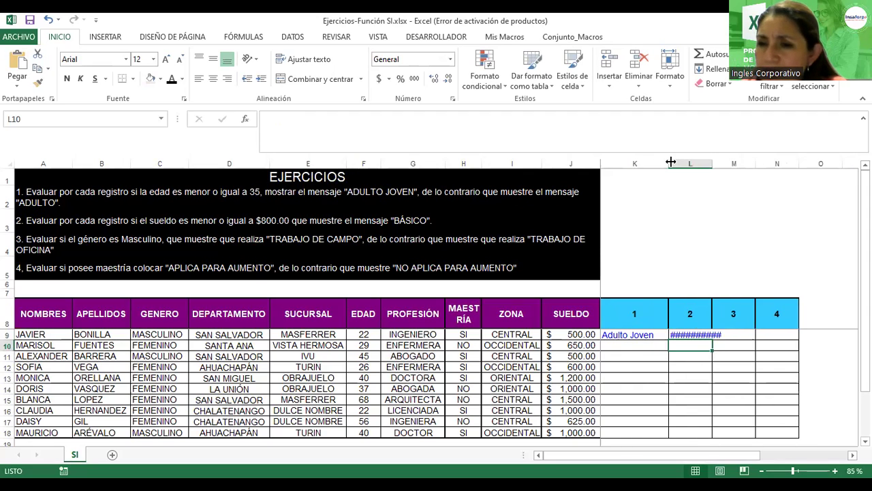
pyautogui.doubleClick(668, 168)
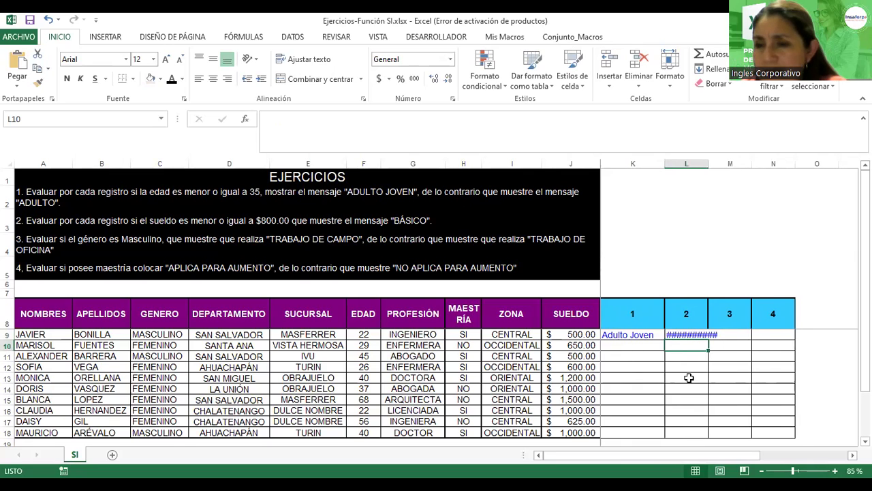
pyautogui.click(688, 335)
pyautogui.press('Delete')
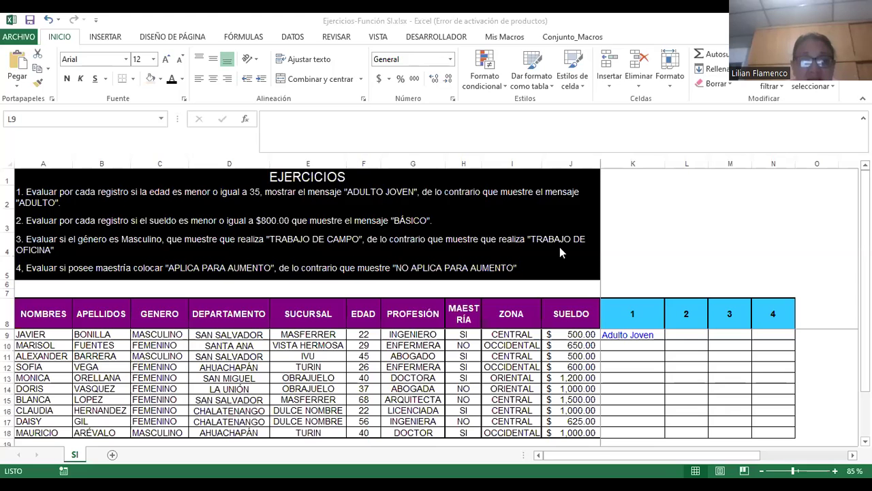
pyautogui.click(625, 334)
pyautogui.doubleClick(625, 335)
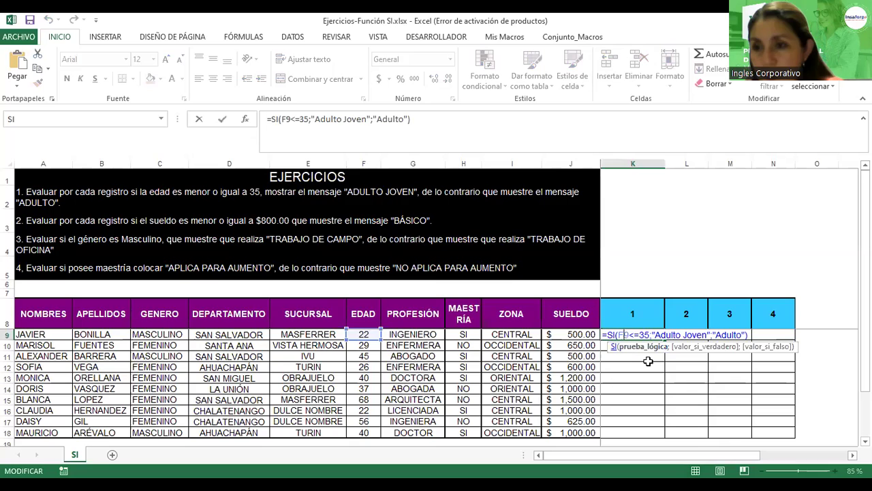
pyautogui.press('Escape')
pyautogui.keyDown('ctrl'); pyautogui.scroll(4, 648, 361); pyautogui.keyUp('ctrl')
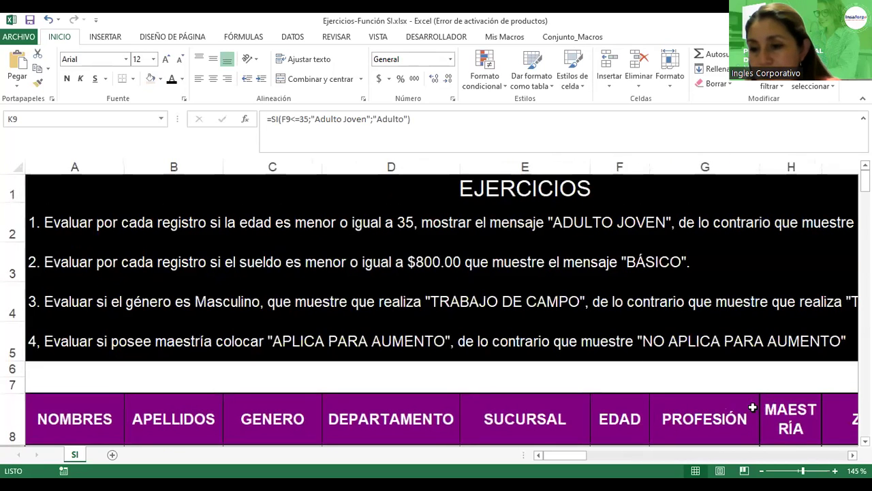
pyautogui.moveTo(563, 455); pyautogui.dragTo(782, 455)
pyautogui.scroll(-3, 819, 439)
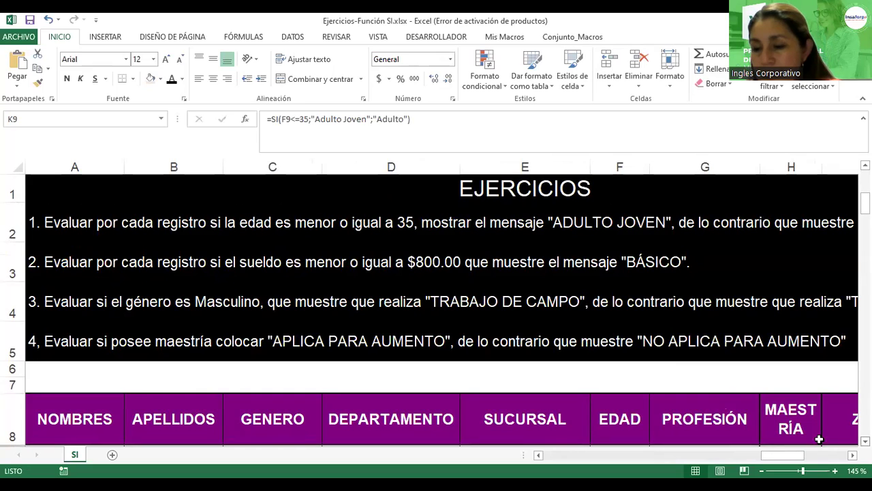
pyautogui.keyDown('ctrl'); pyautogui.scroll(-2, 571, 372); pyautogui.keyUp('ctrl')
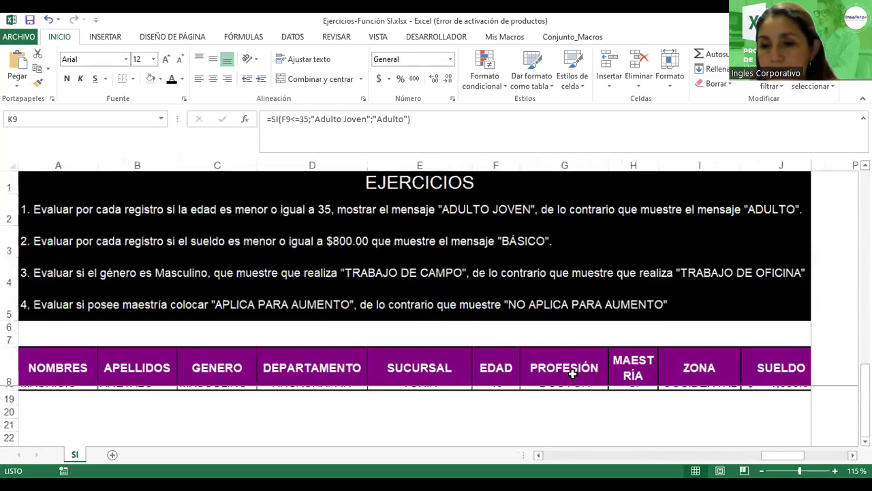
pyautogui.scroll(4, 573, 374)
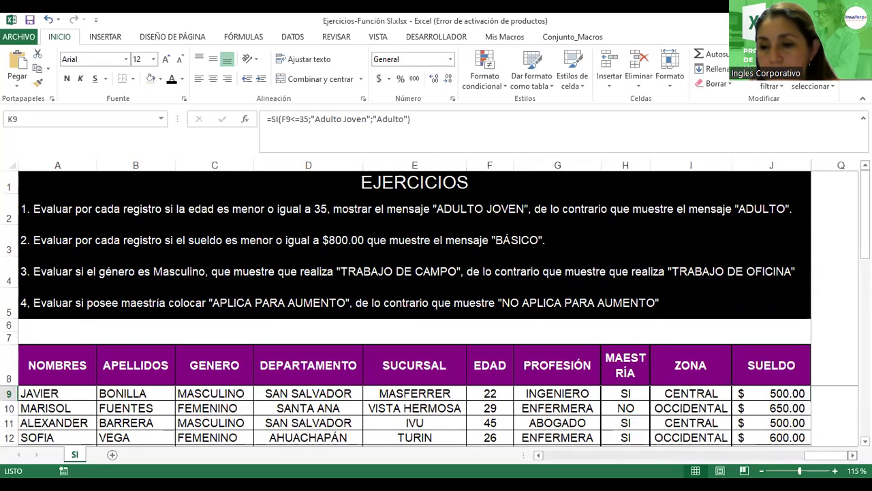
pyautogui.keyDown('ctrl'); pyautogui.scroll(-2, 790, 436); pyautogui.keyUp('ctrl')
pyautogui.moveTo(742, 454); pyautogui.dragTo(599, 454)
# Examine the logical test, true value and false value in K9's SI formula, and leave the formula as it is.
pyautogui.doubleClick(633, 341)
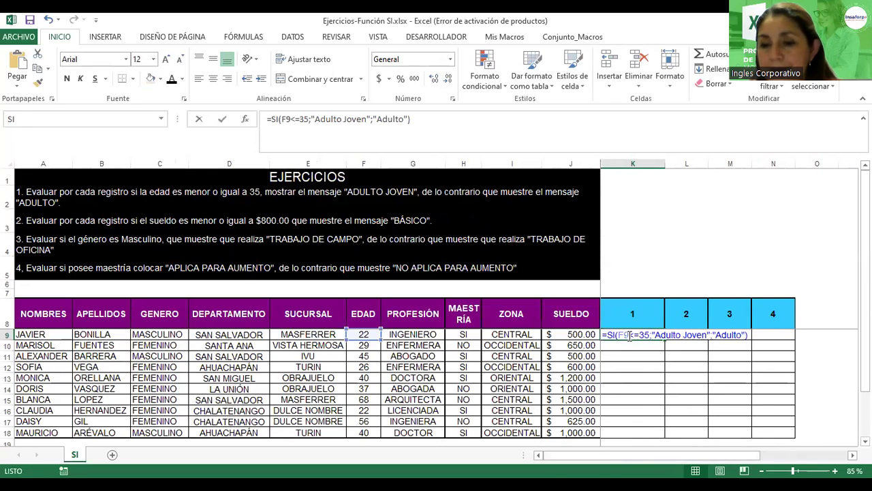
pyautogui.moveTo(271, 120); pyautogui.dragTo(278, 122)
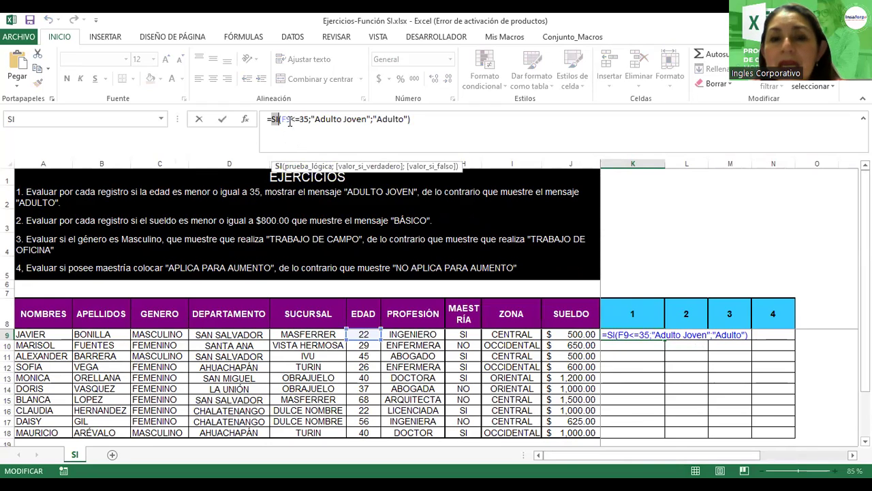
pyautogui.click(291, 119)
pyautogui.moveTo(291, 120); pyautogui.dragTo(267, 118)
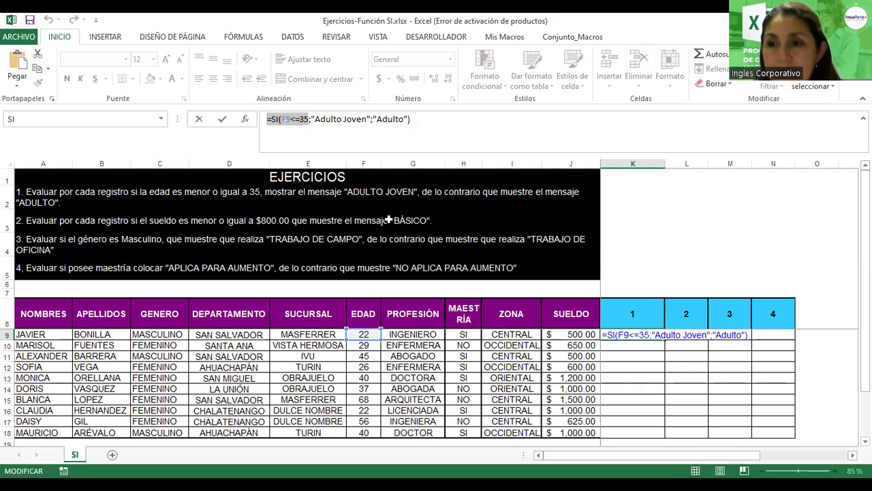
pyautogui.click(295, 118)
pyautogui.click(310, 117)
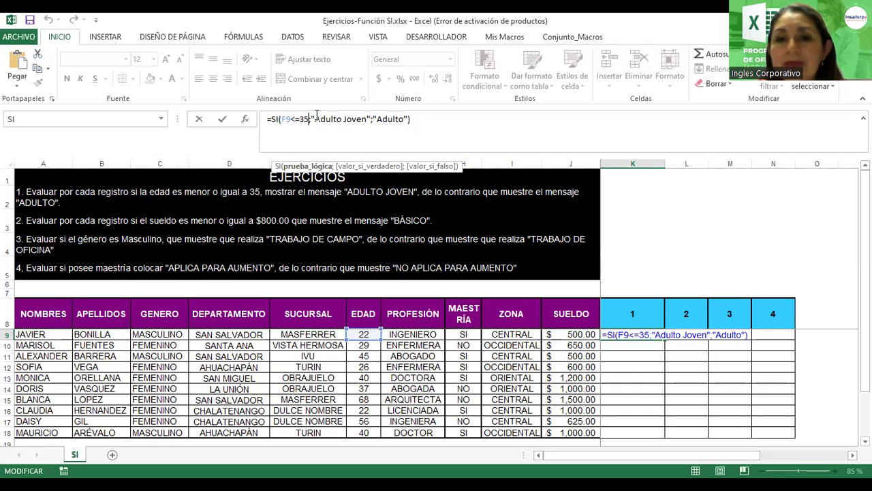
pyautogui.moveTo(310, 119); pyautogui.dragTo(371, 120)
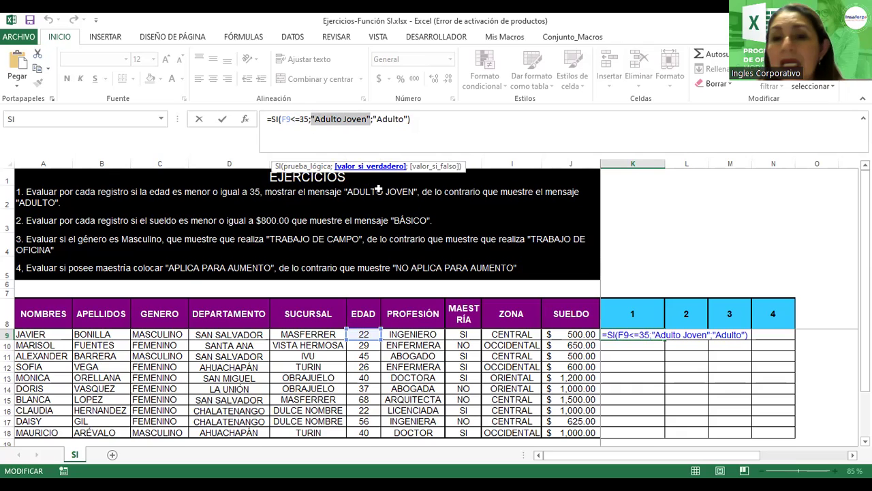
pyautogui.click(371, 118)
pyautogui.moveTo(371, 119); pyautogui.dragTo(409, 113)
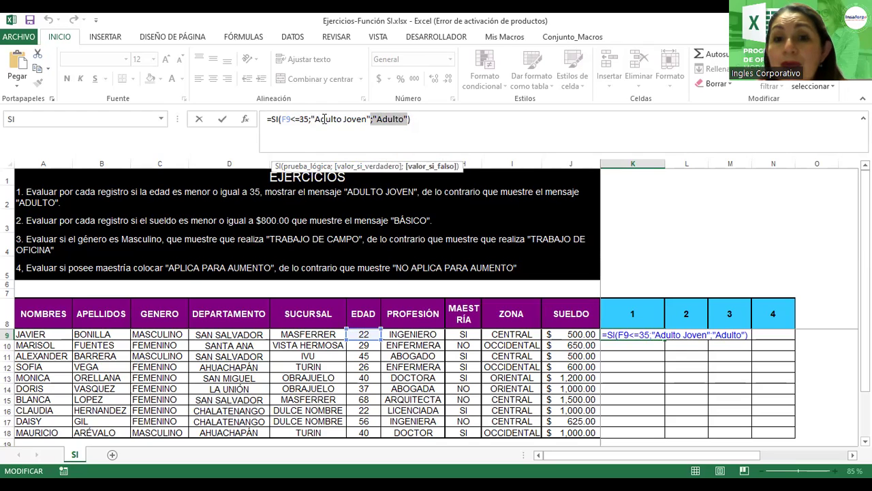
pyautogui.moveTo(314, 119); pyautogui.dragTo(366, 119)
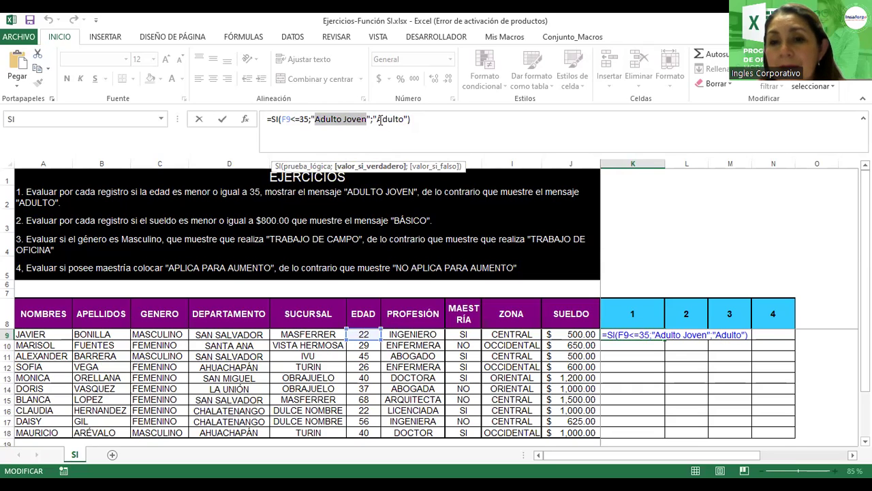
pyautogui.moveTo(374, 120); pyautogui.dragTo(409, 119)
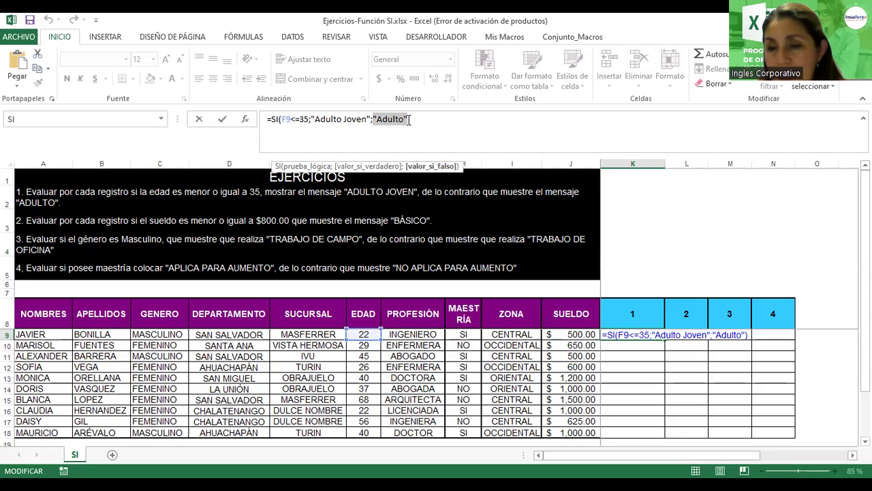
pyautogui.click(410, 119)
pyautogui.write(')')
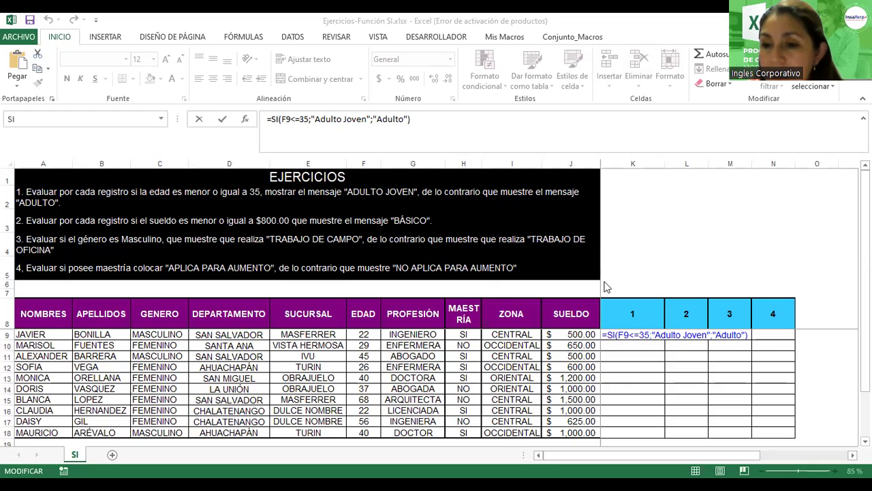
pyautogui.click(721, 336)
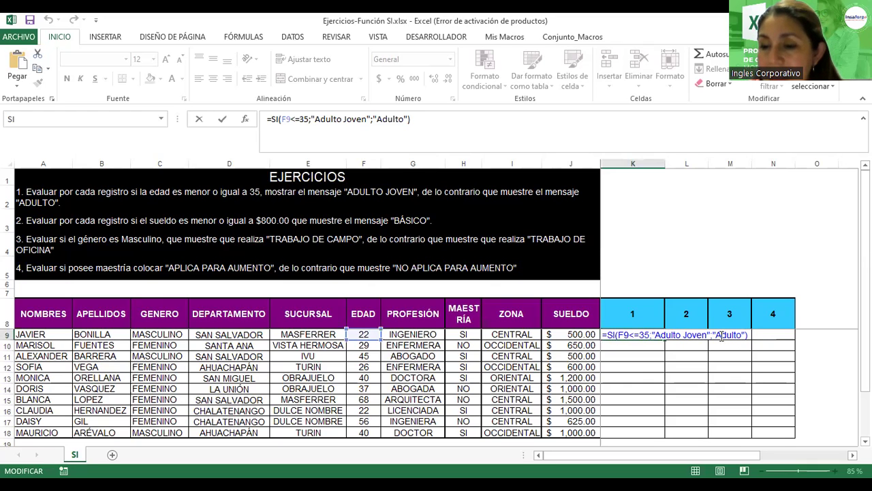
pyautogui.press('Return')
# Copy K9's SI formula down through K18 to classify every employee by age for exercise 1.
pyautogui.click(642, 334)
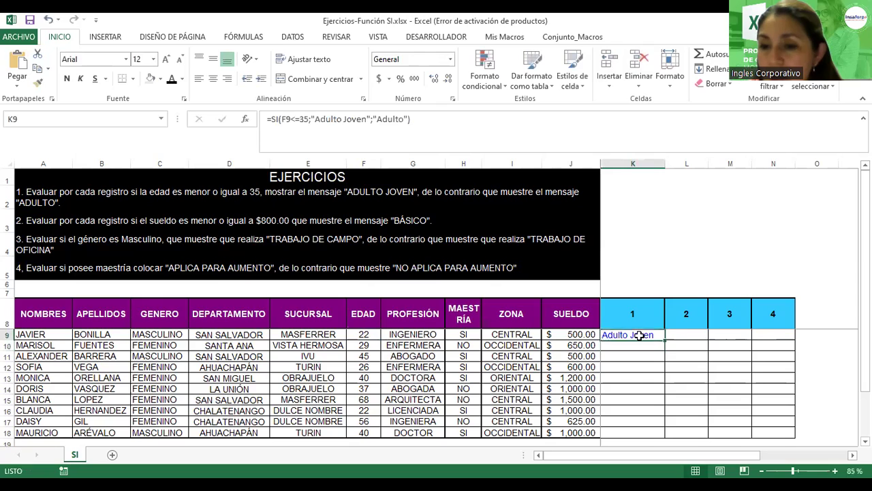
pyautogui.moveTo(666, 336); pyautogui.dragTo(666, 435)
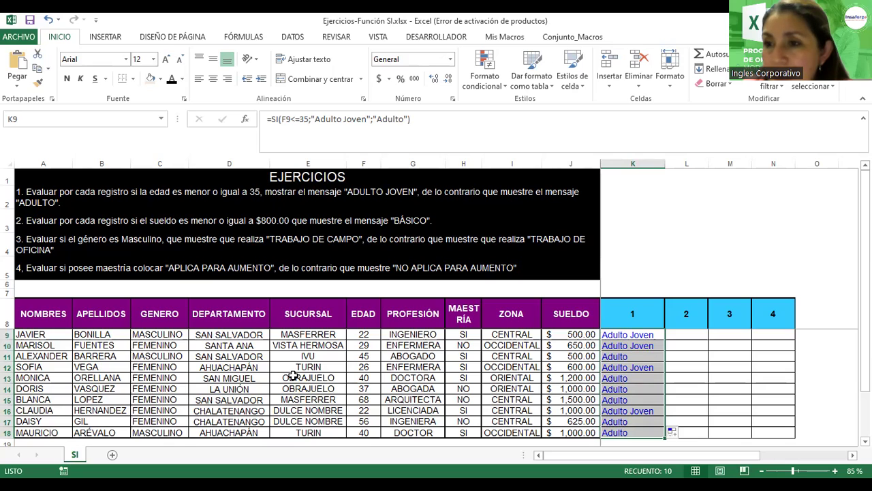
pyautogui.click(631, 338)
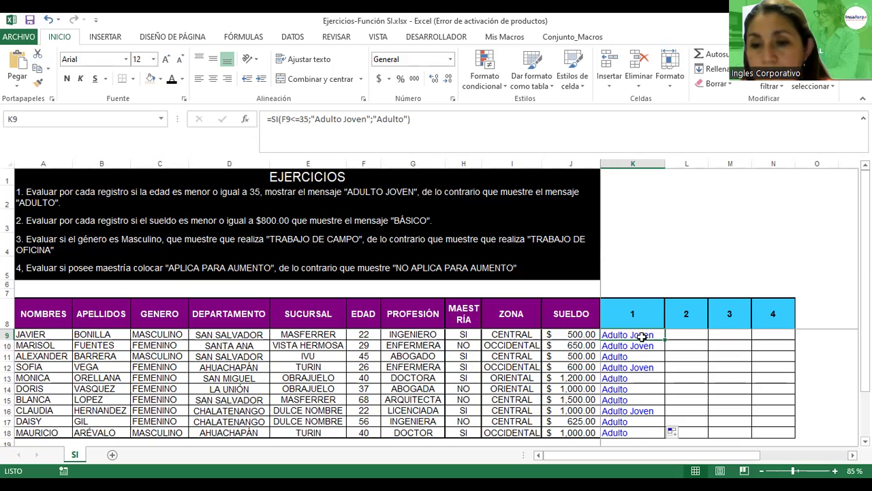
# Reopen K9's SI formula for review and repeat its fill down through K18.
pyautogui.doubleClick(641, 337)
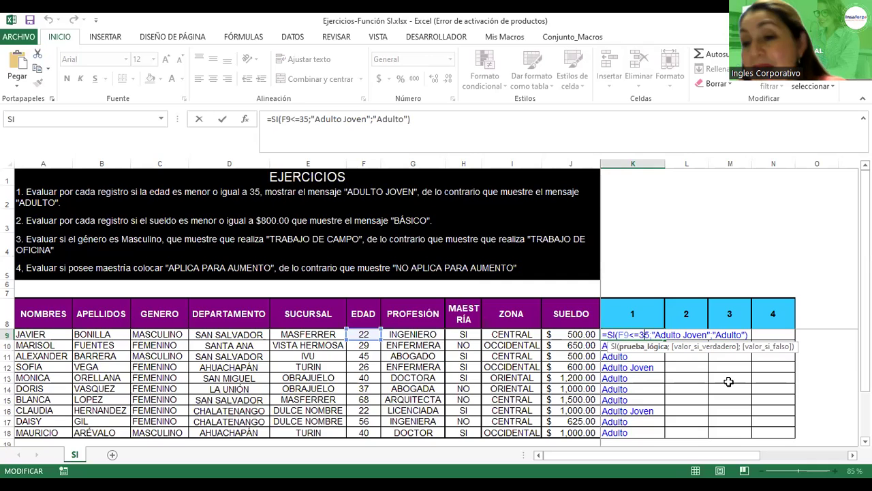
pyautogui.press('Return')
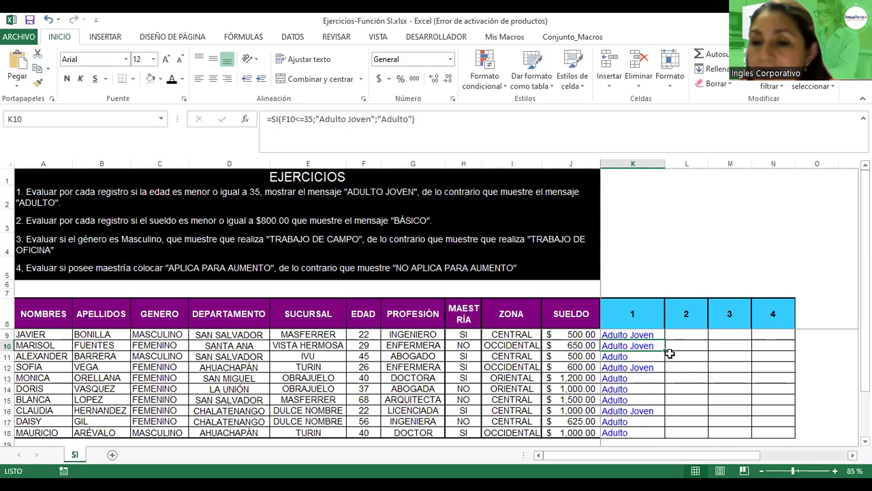
pyautogui.click(653, 336)
pyautogui.moveTo(665, 338); pyautogui.dragTo(664, 432)
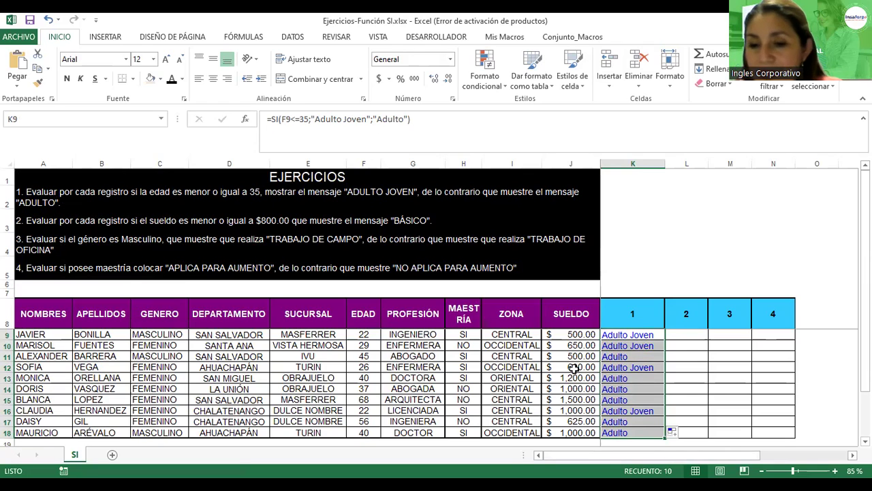
pyautogui.click(710, 346)
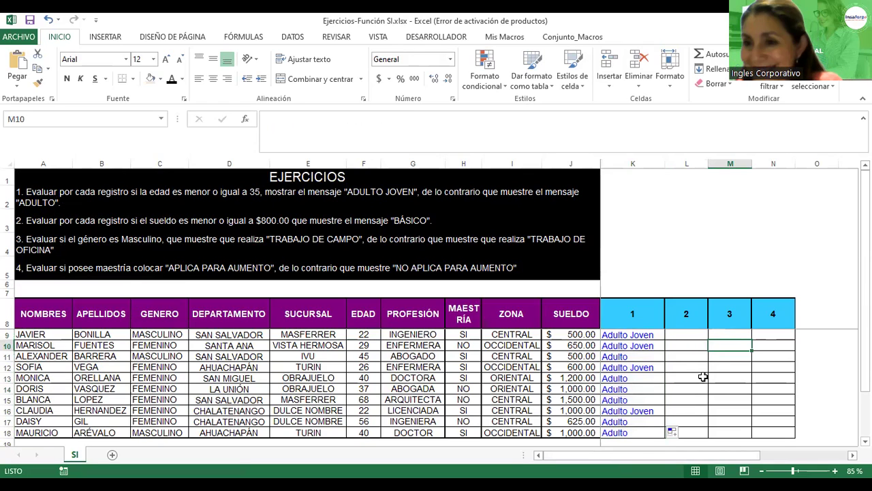